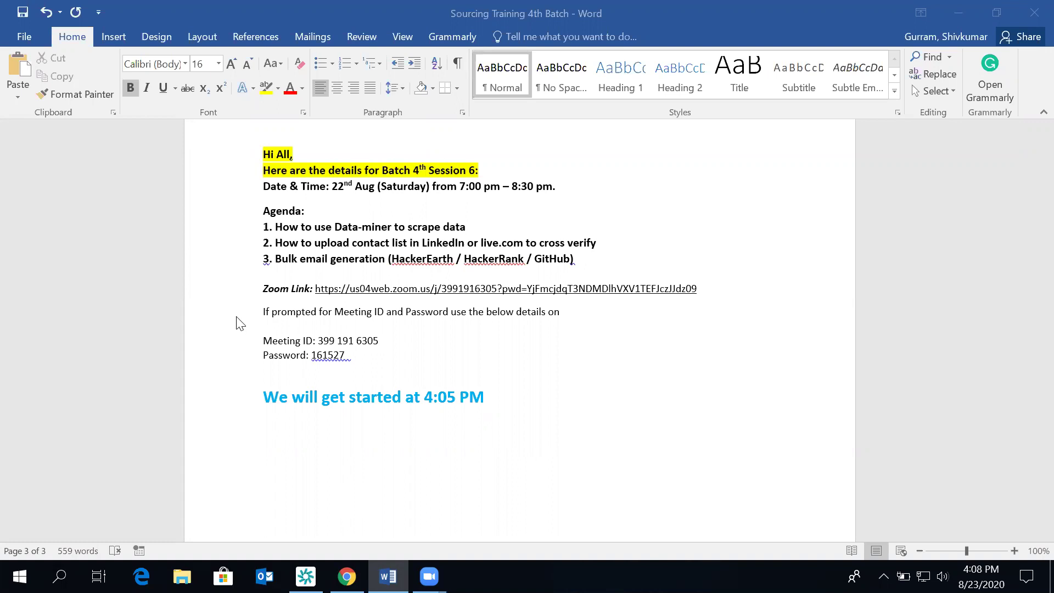
Step: Switch to Chrome and sign in to the Data Miner website using the second listed Google account
left_click(258, 321)
key("alt+Tab")
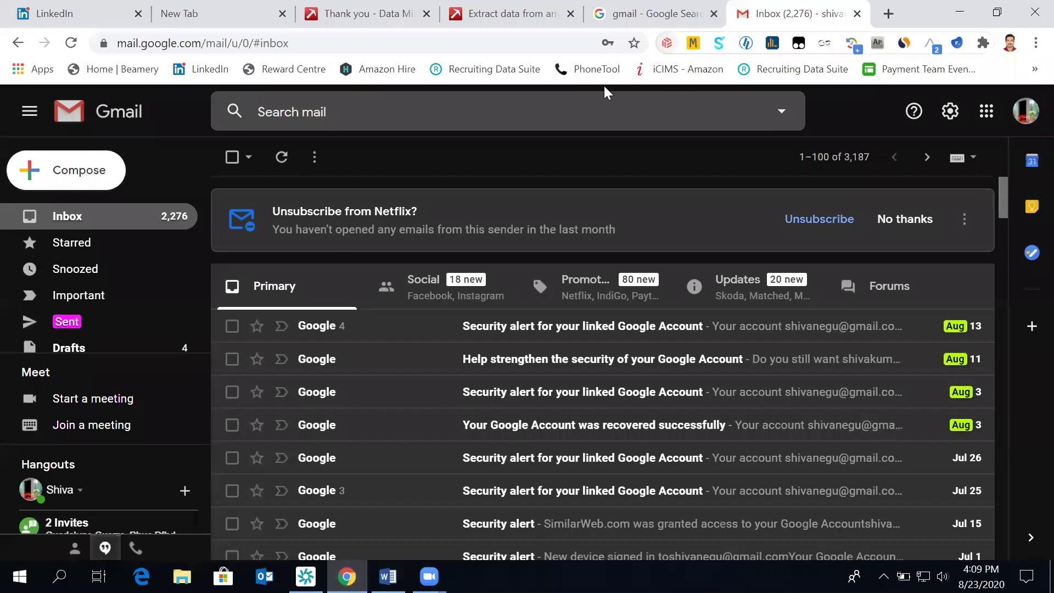
left_click(531, 46)
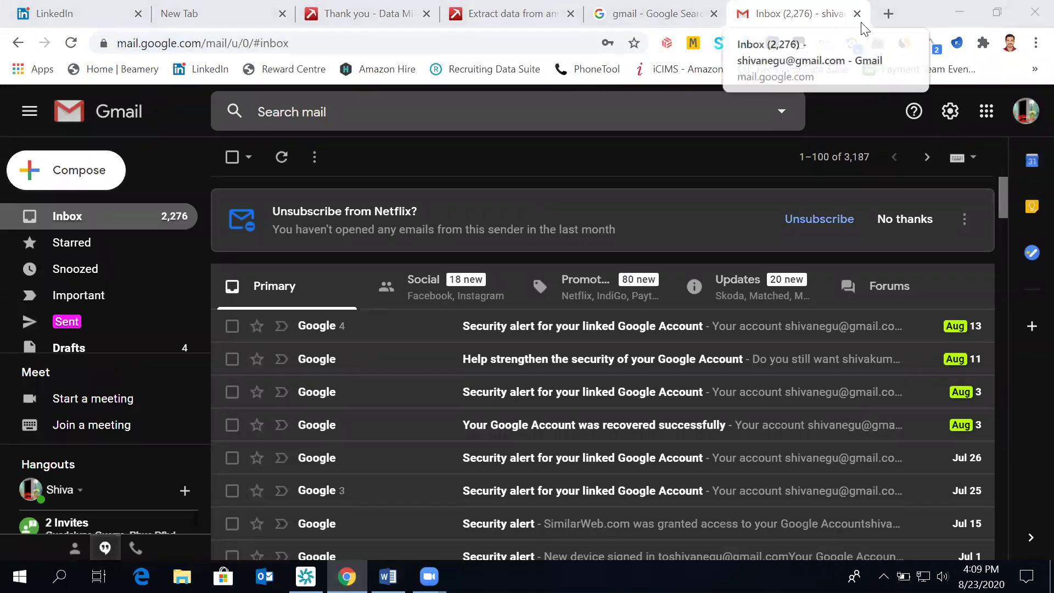
left_click(497, 13)
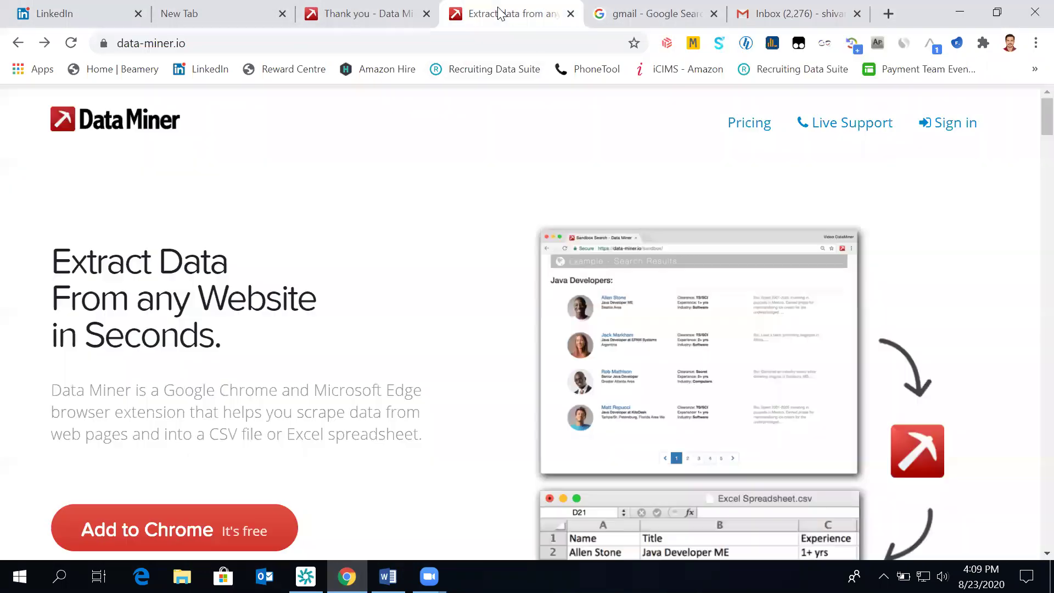
left_click(952, 125)
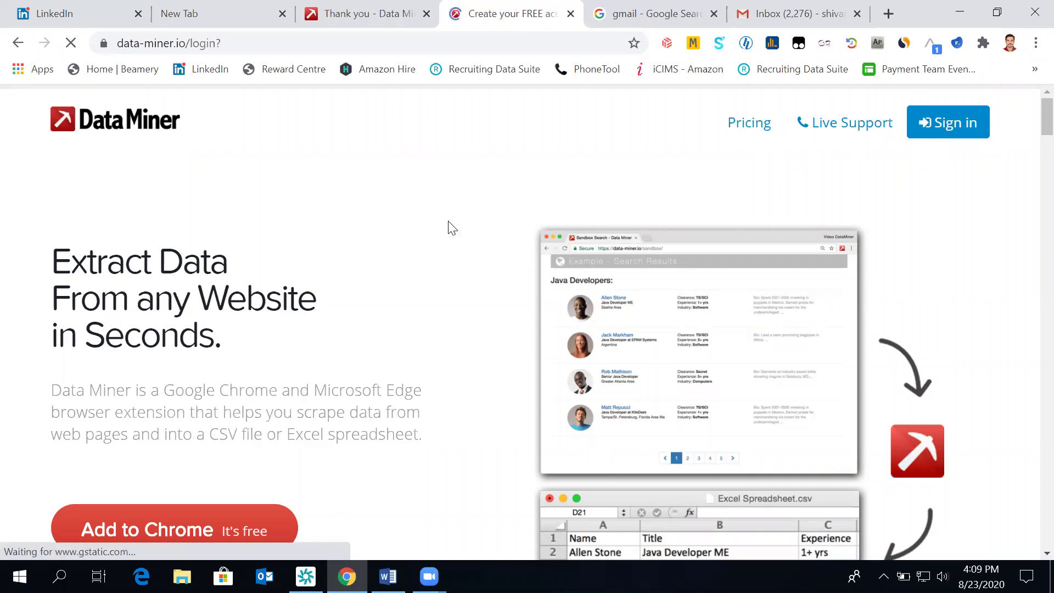
left_click(376, 379)
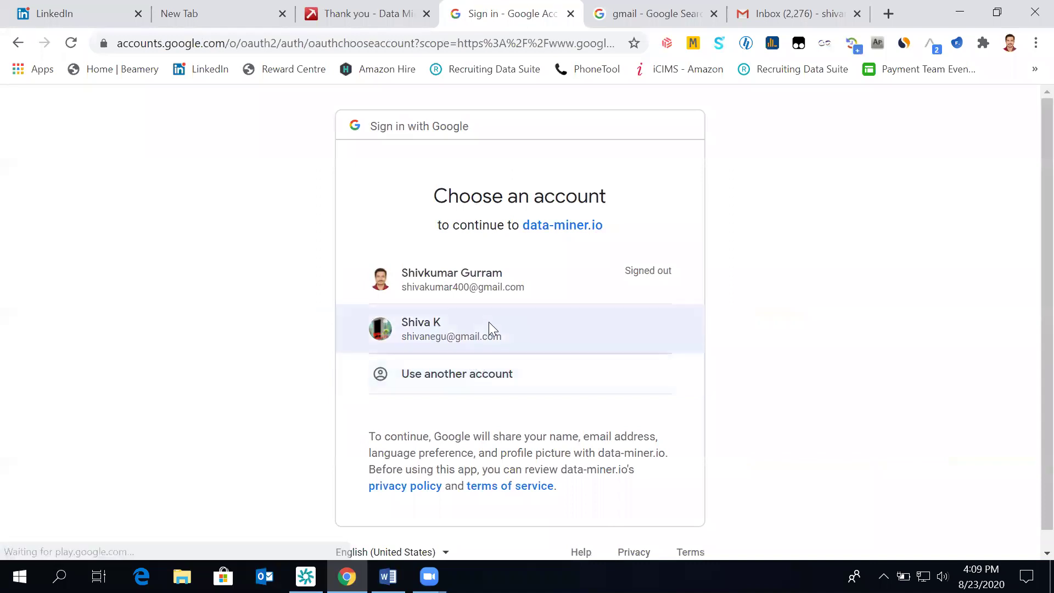
left_click(489, 324)
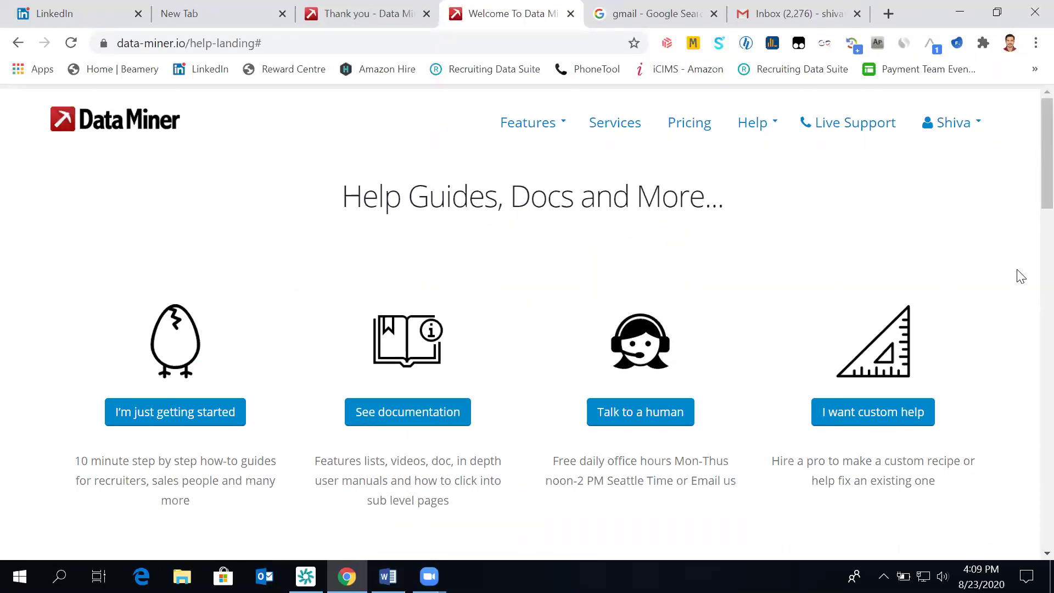
Step: Look through the Data Miner help landing page down to its footer
scroll(1020, 276, "down", 6)
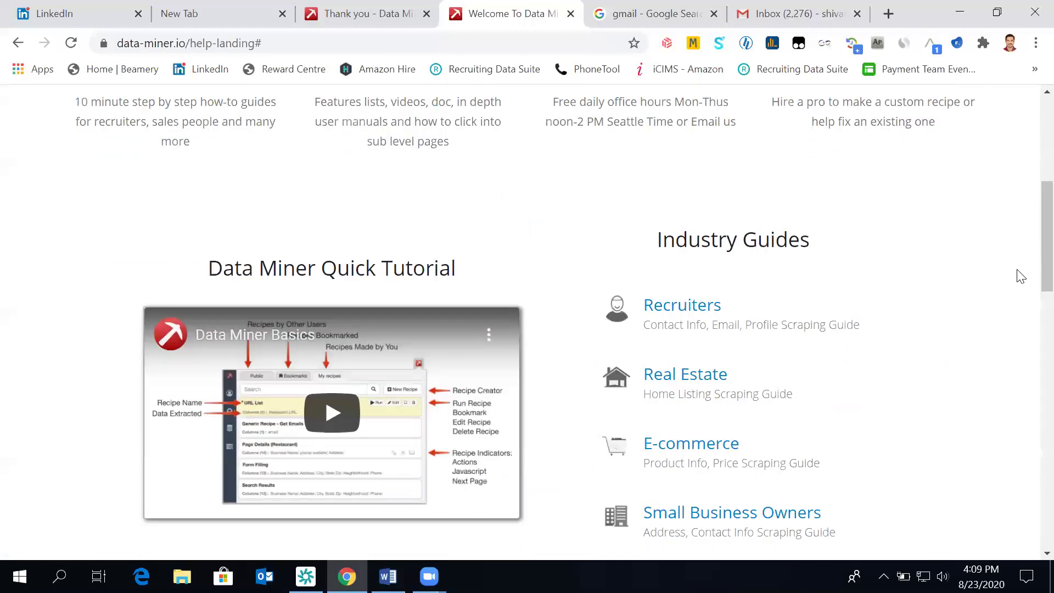
scroll(1021, 276, "down", 4)
scroll(1020, 276, "down", 9)
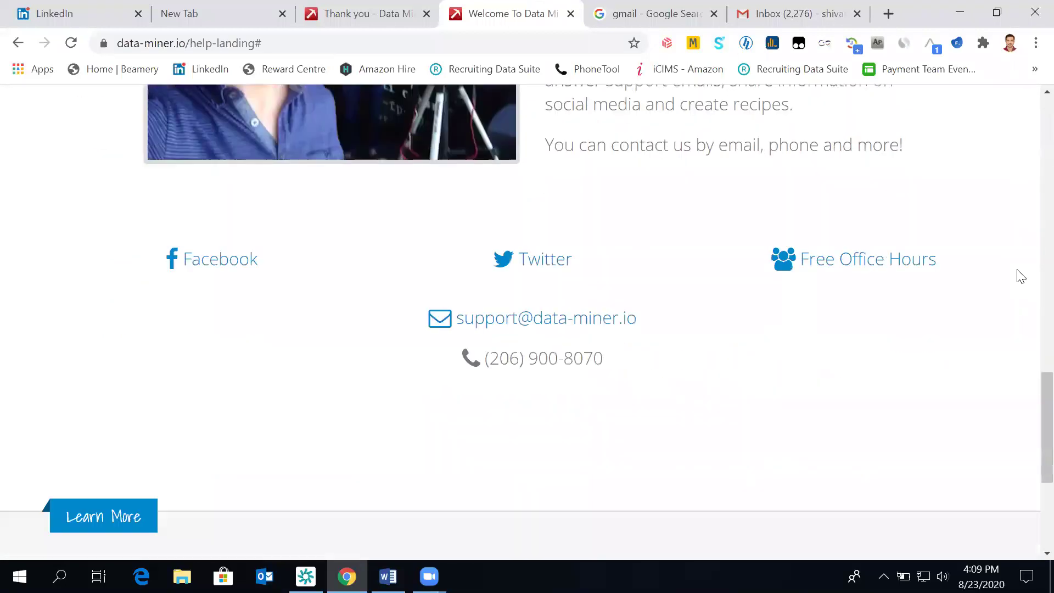
scroll(1020, 276, "down", 5)
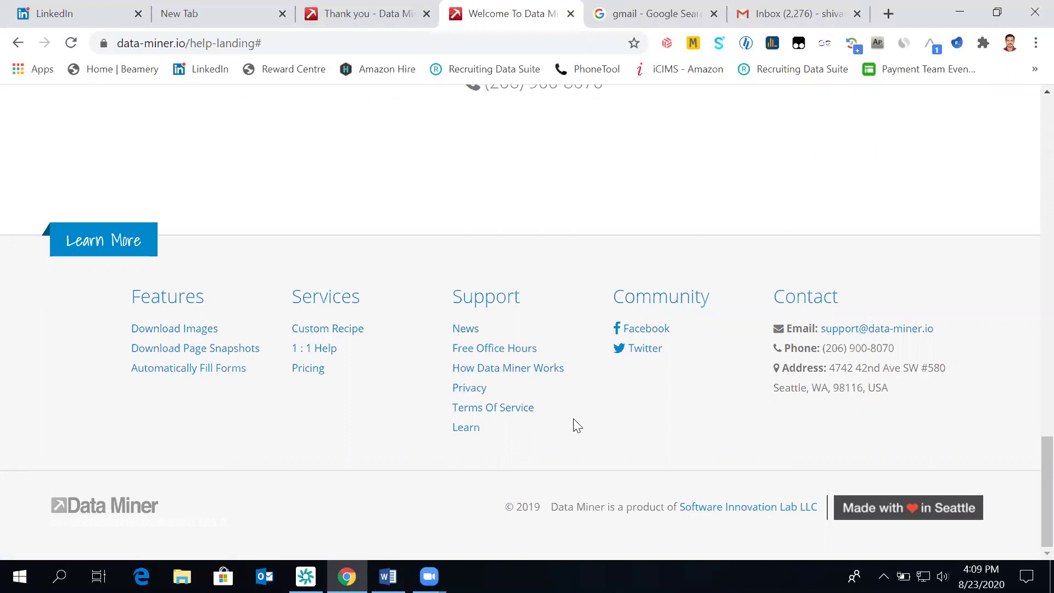
Step: Find "data miner" in the Chrome Web Store and add the Data Scraper - Easy Web Scraping extension to Chrome
left_click(888, 14)
left_click(34, 69)
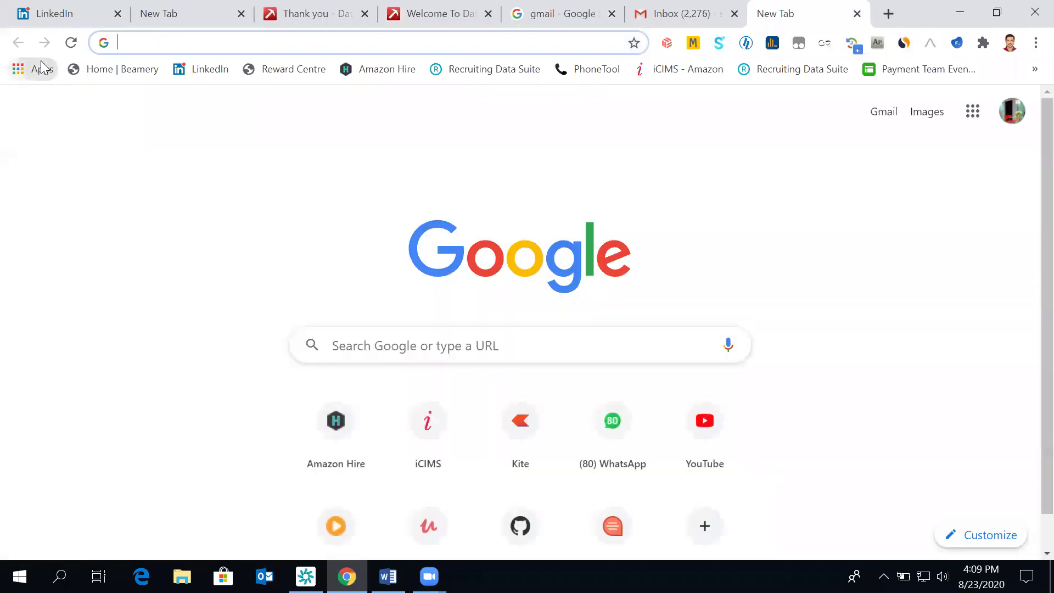
left_click(158, 199)
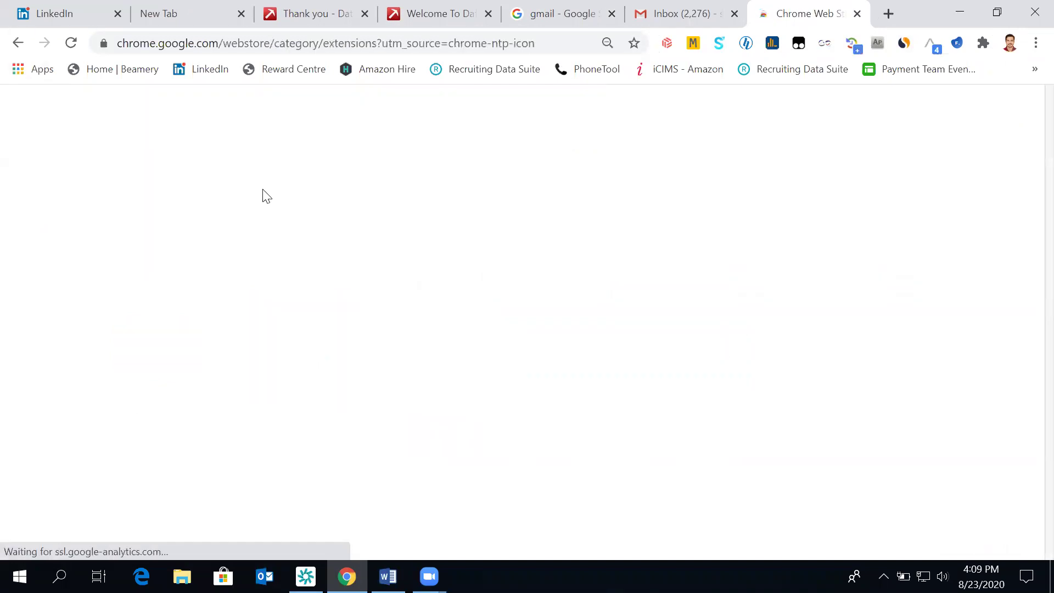
type("dat")
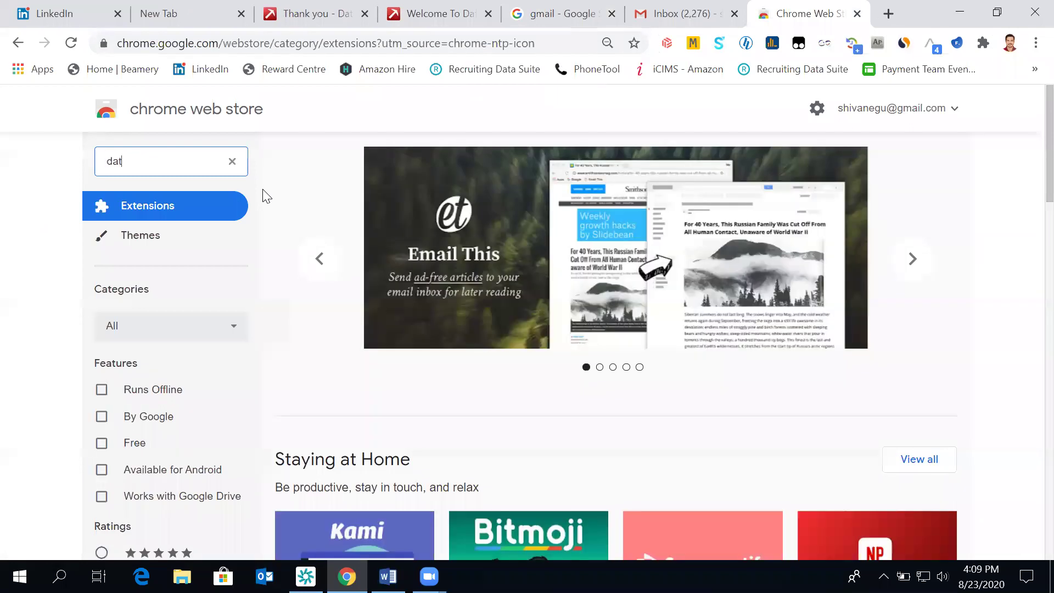
type("a-")
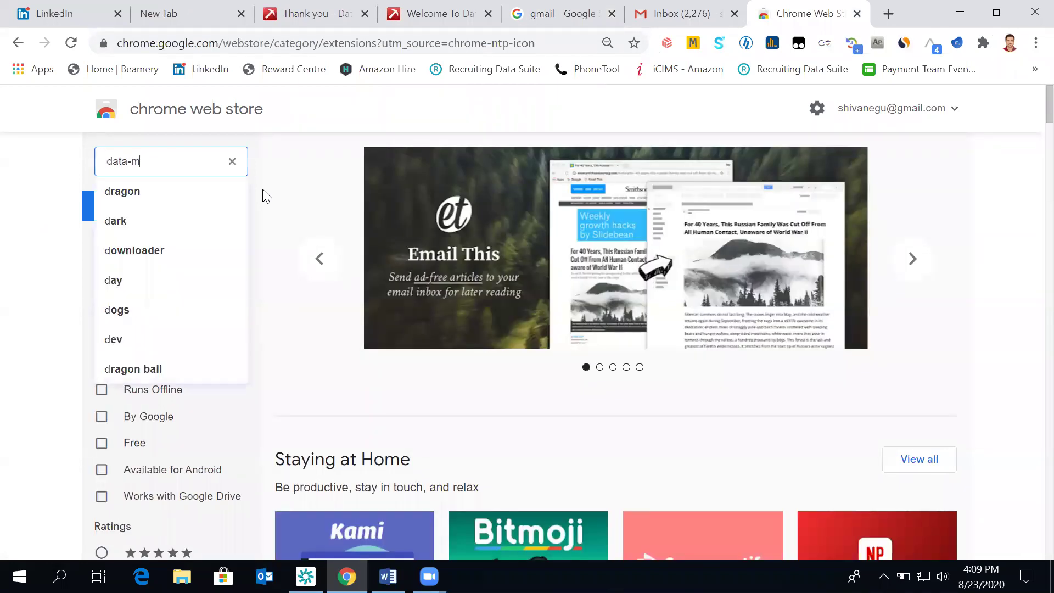
key("BackSpace")
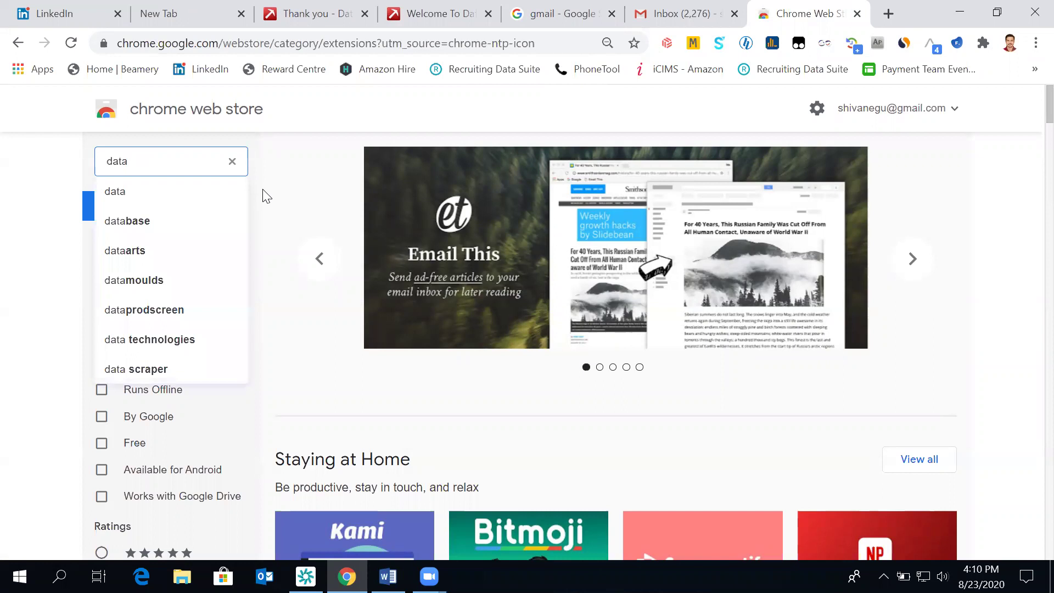
type("miner")
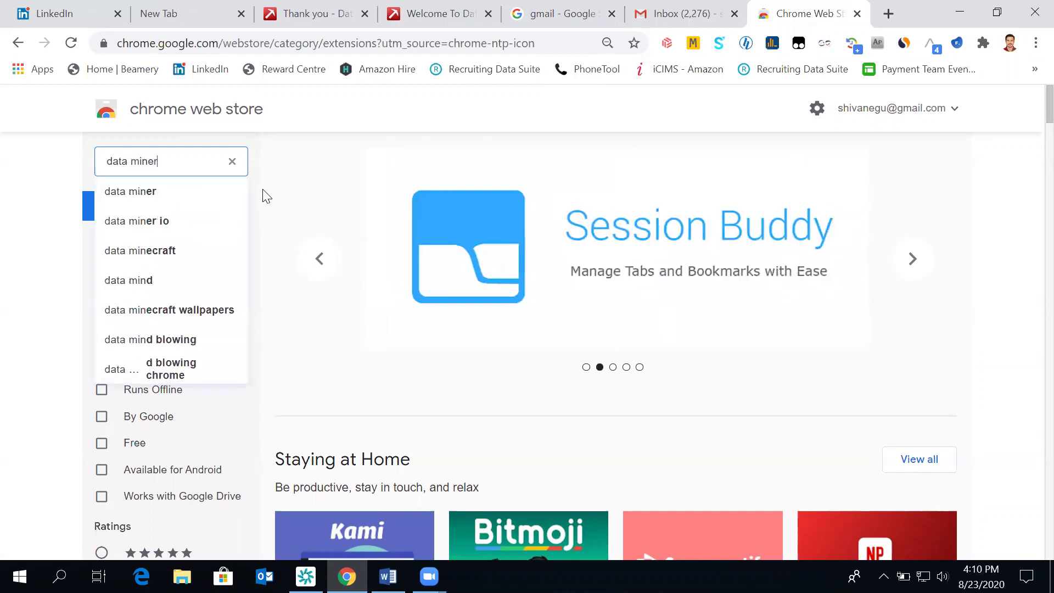
key("Return")
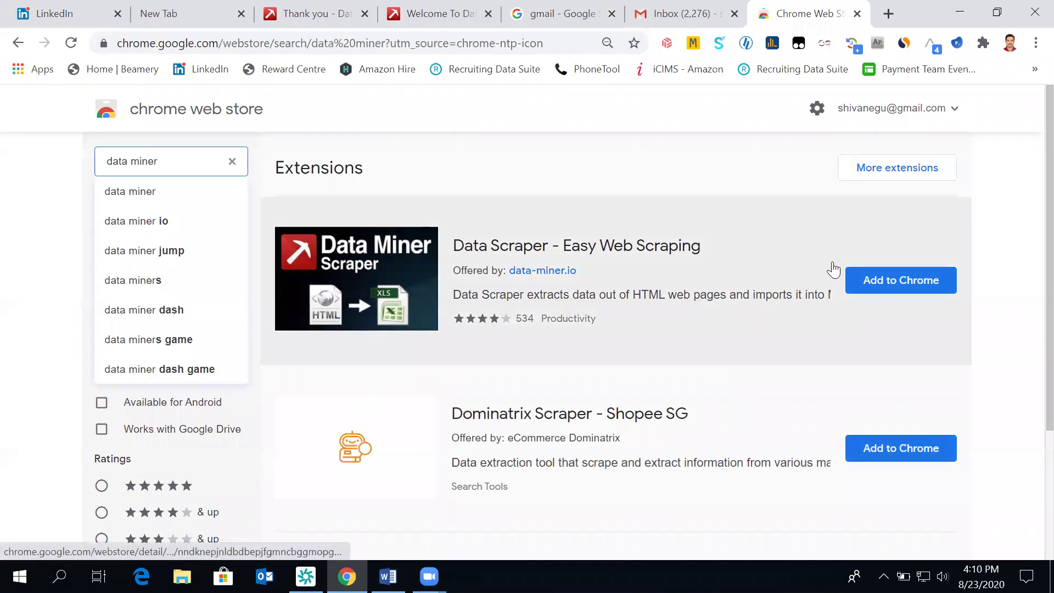
left_click(900, 277)
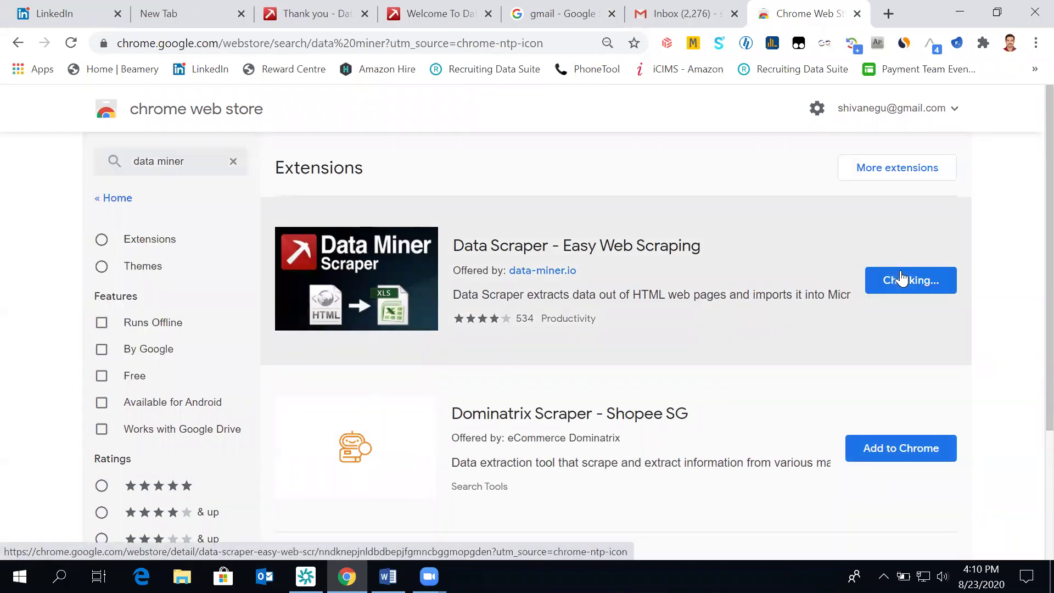
left_click(540, 209)
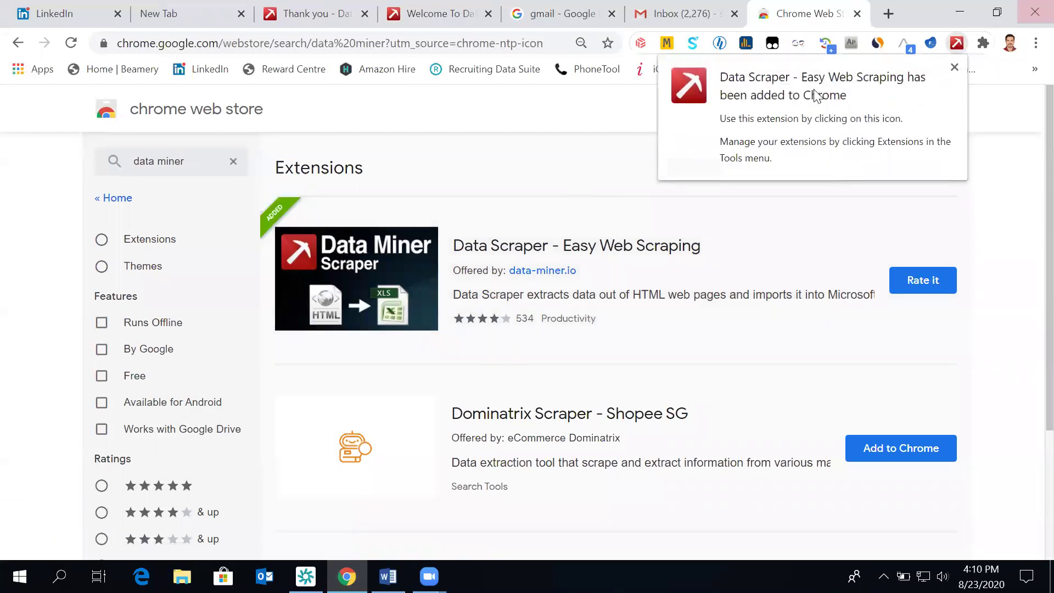
Step: Return to the Chrome Web Store and search it for "data miner recipe creator"
left_click(199, 164)
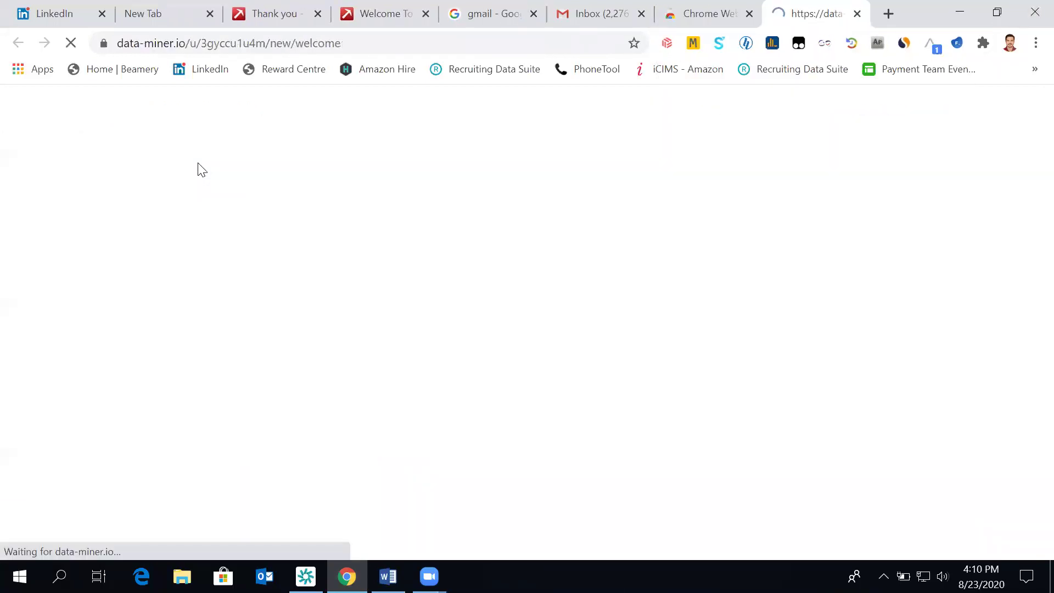
left_click(698, 16)
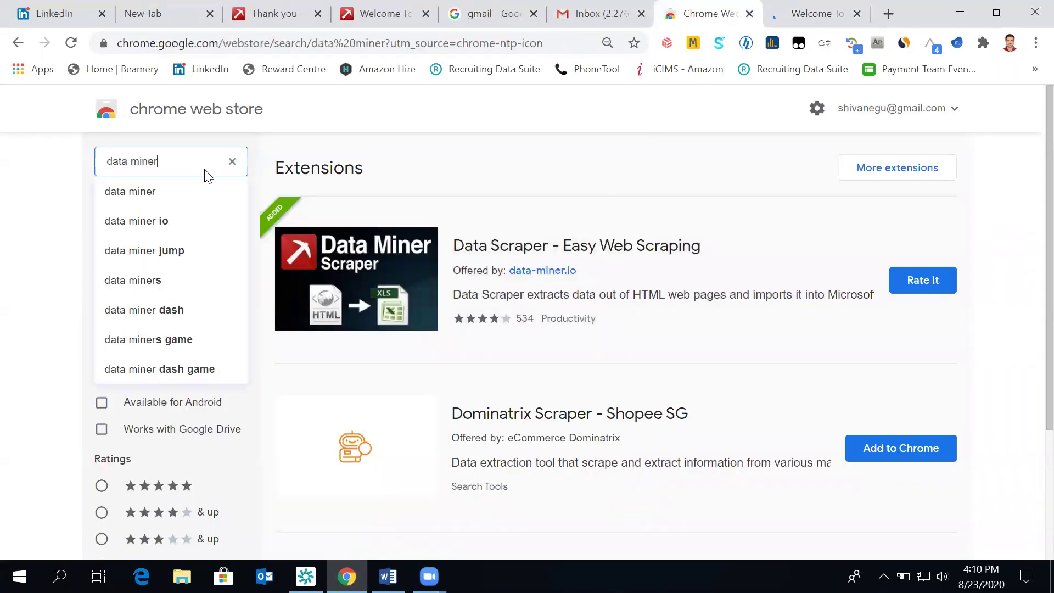
type("r")
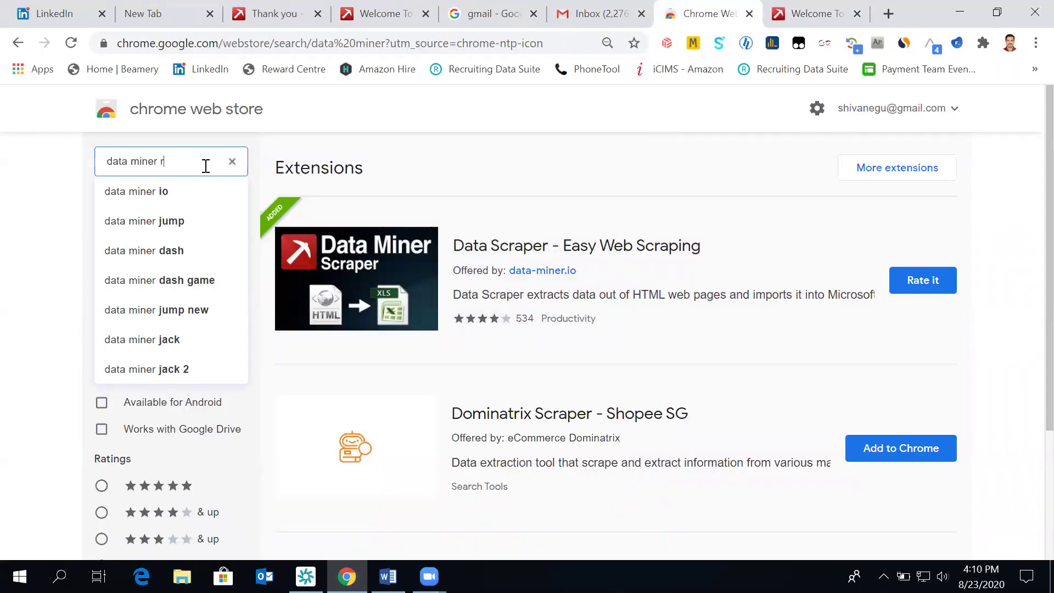
type("eci")
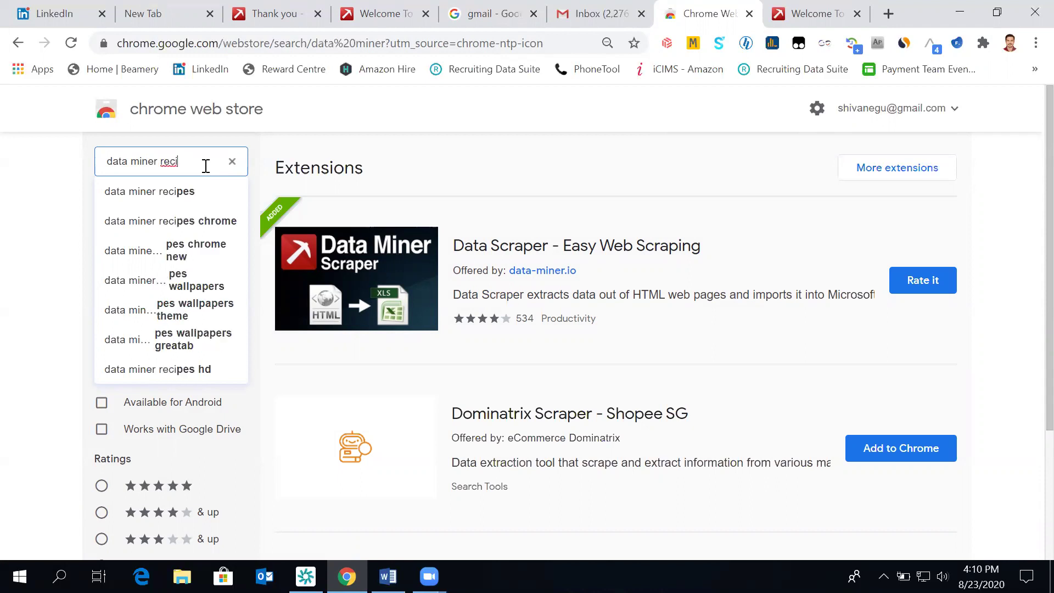
type("pe creator")
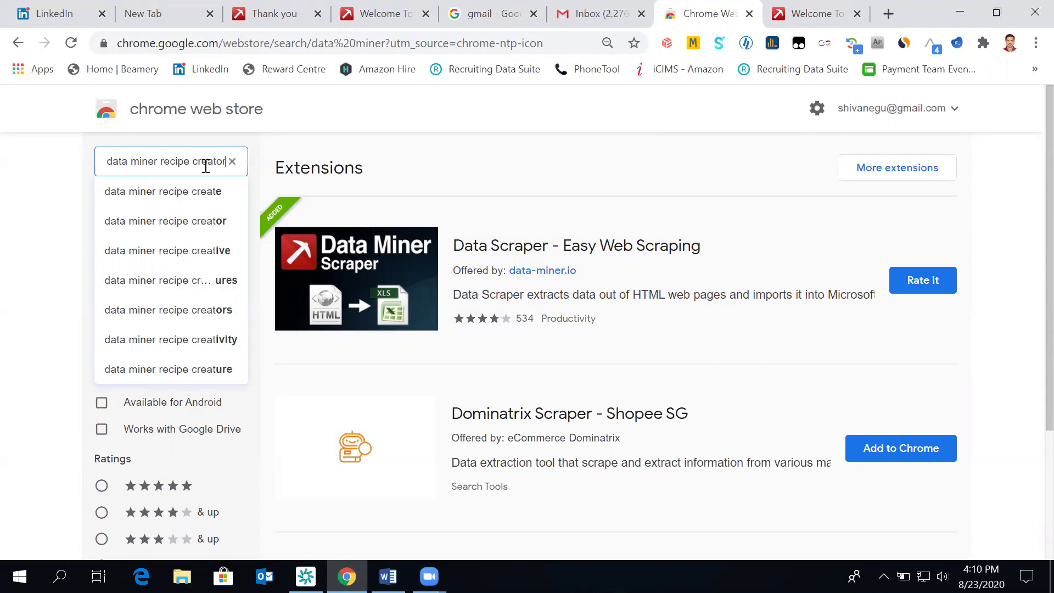
key("Return")
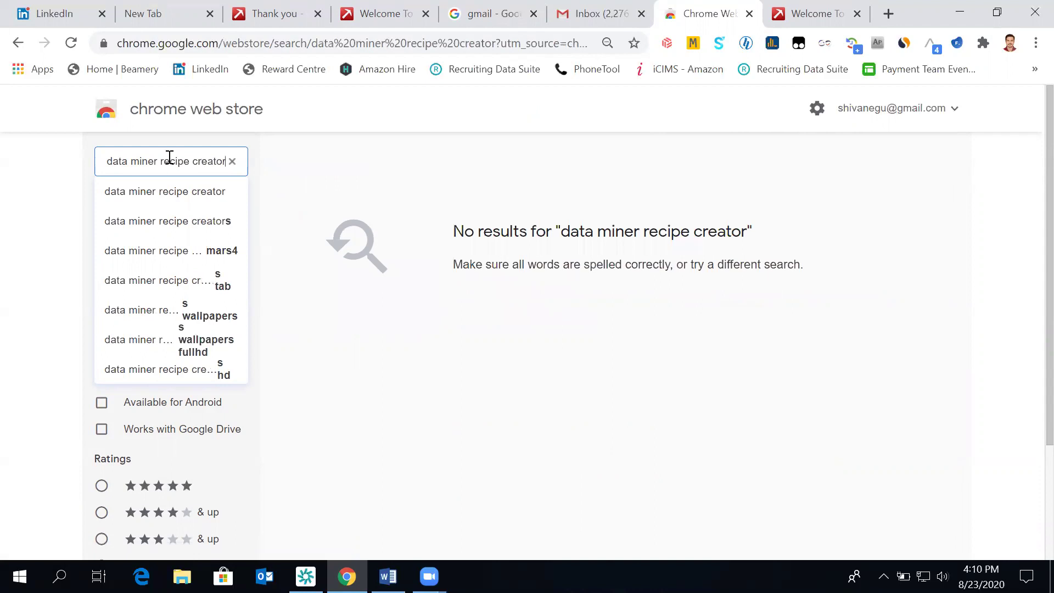
Step: Shorten the Chrome Web Store search to "recipe creator" and look through the listed extensions
left_click(163, 159)
key("BackSpace")
key("ctrl+BackSpace")
key("ctrl+BackSpace")
key("Return")
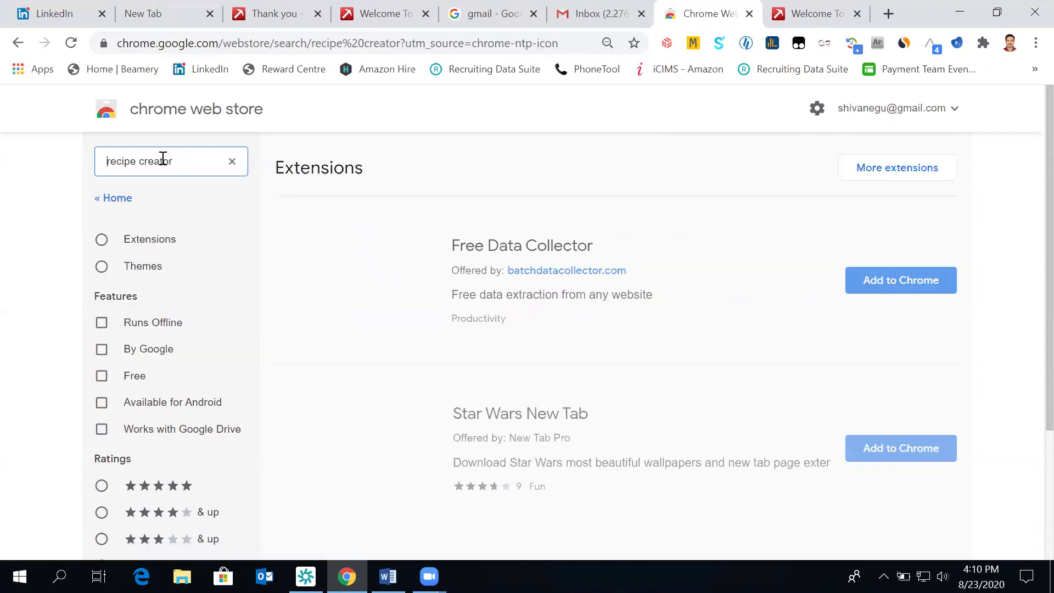
scroll(537, 348, "down", 3)
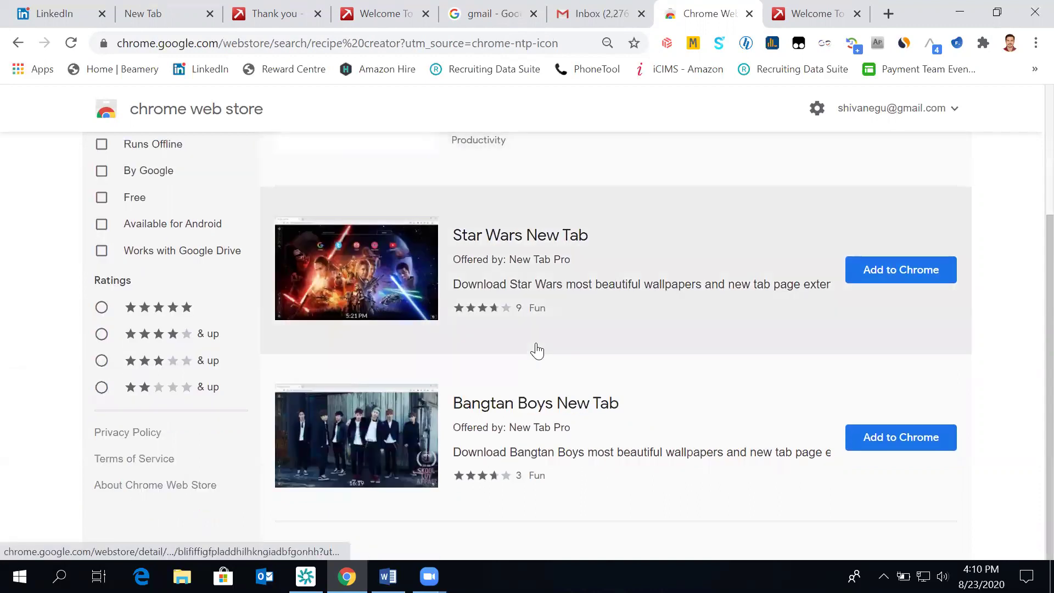
Step: Review Data Miner's "4 Steps to Get Started" welcome page from the installation check to the footer
left_click(810, 16)
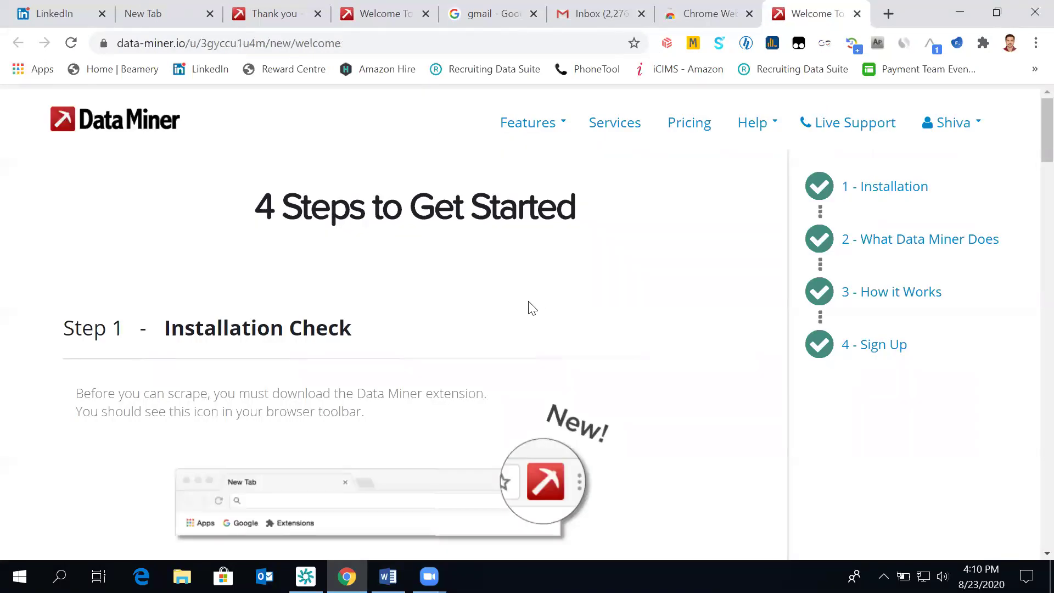
scroll(532, 308, "down", 9)
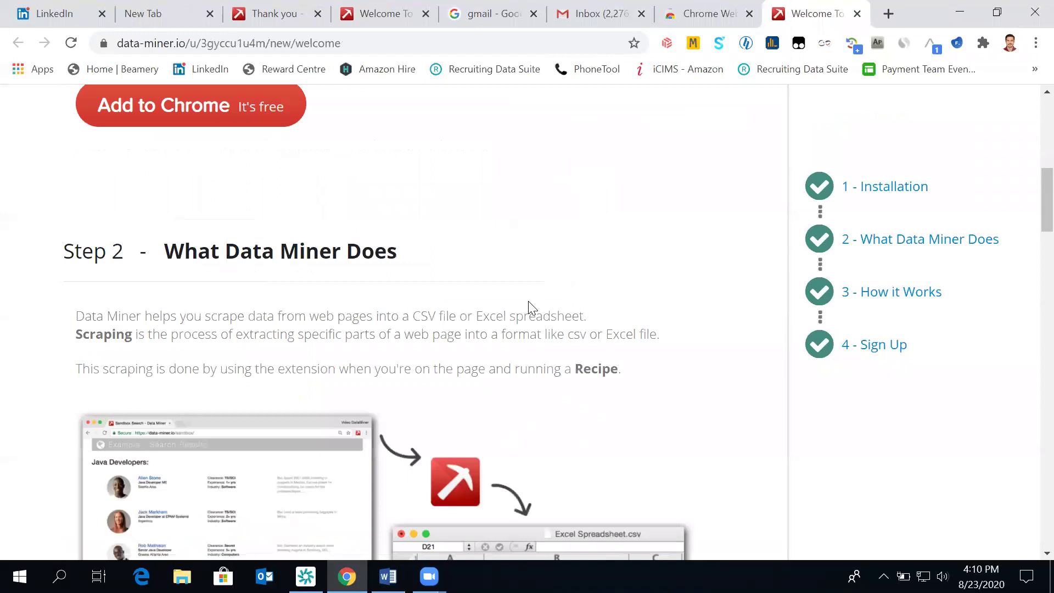
scroll(532, 307, "down", 20)
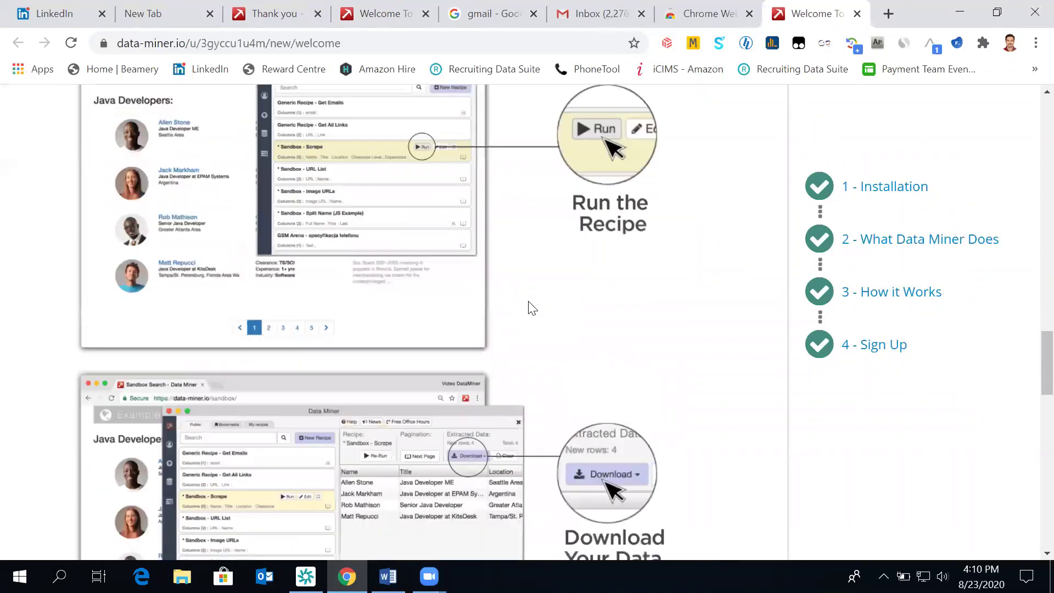
scroll(532, 307, "down", 20)
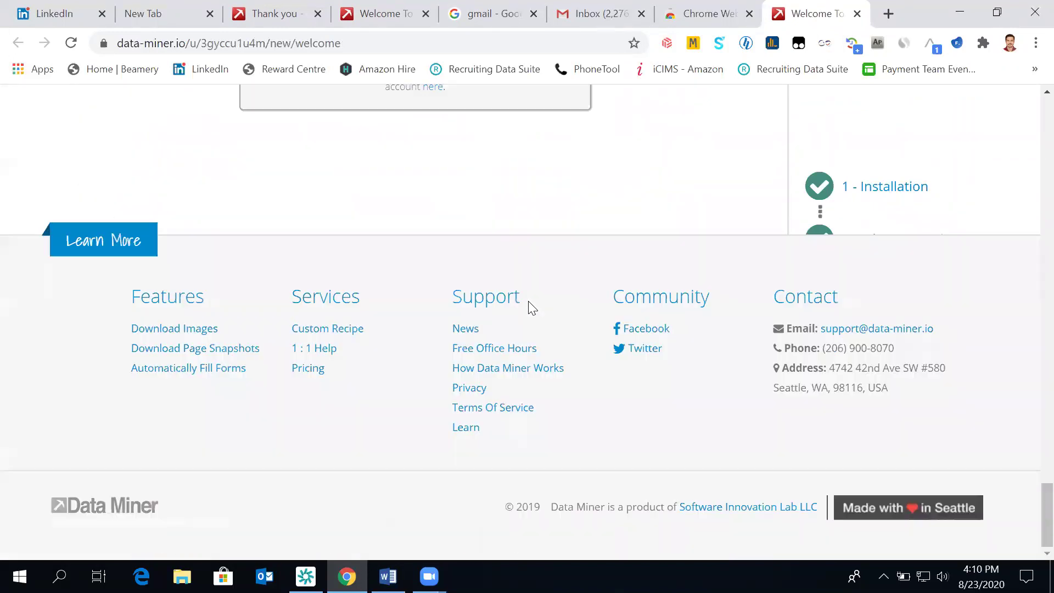
Step: Search Google for "data miner recipi creator" in a new browser tab
left_click(888, 14)
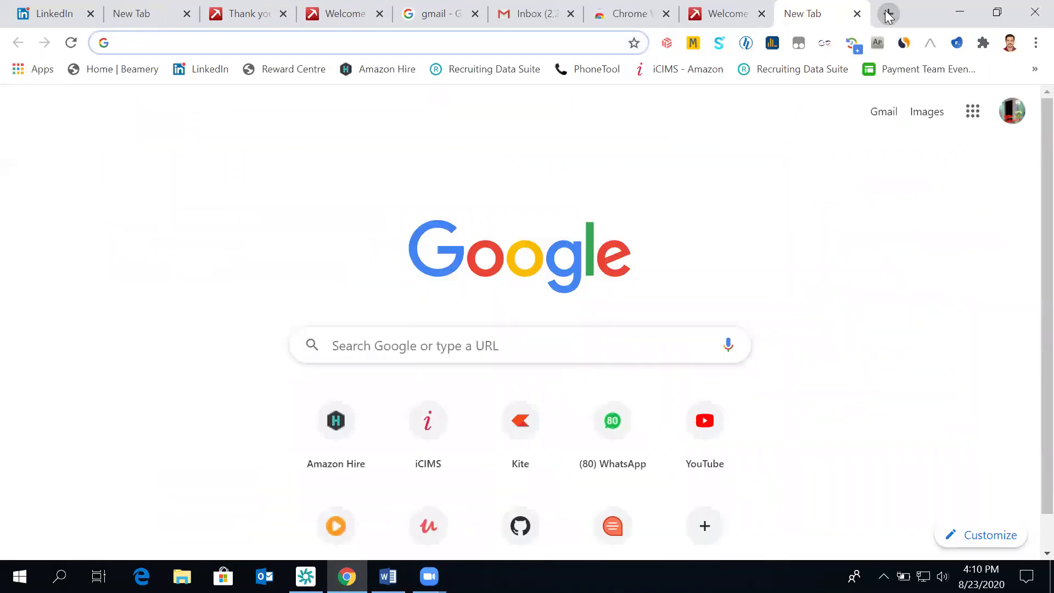
type("data mine")
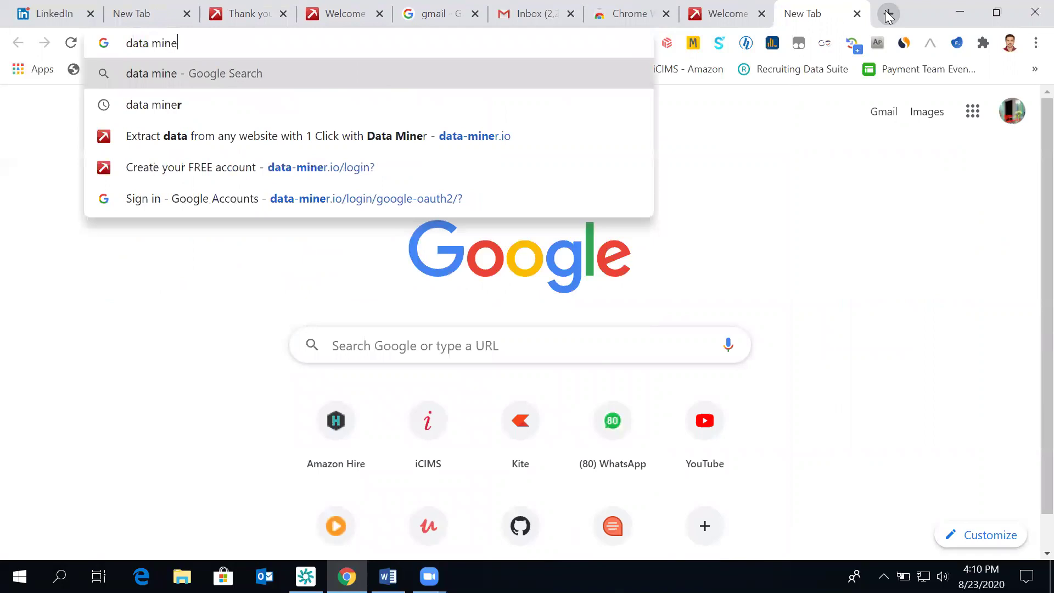
type("r rec")
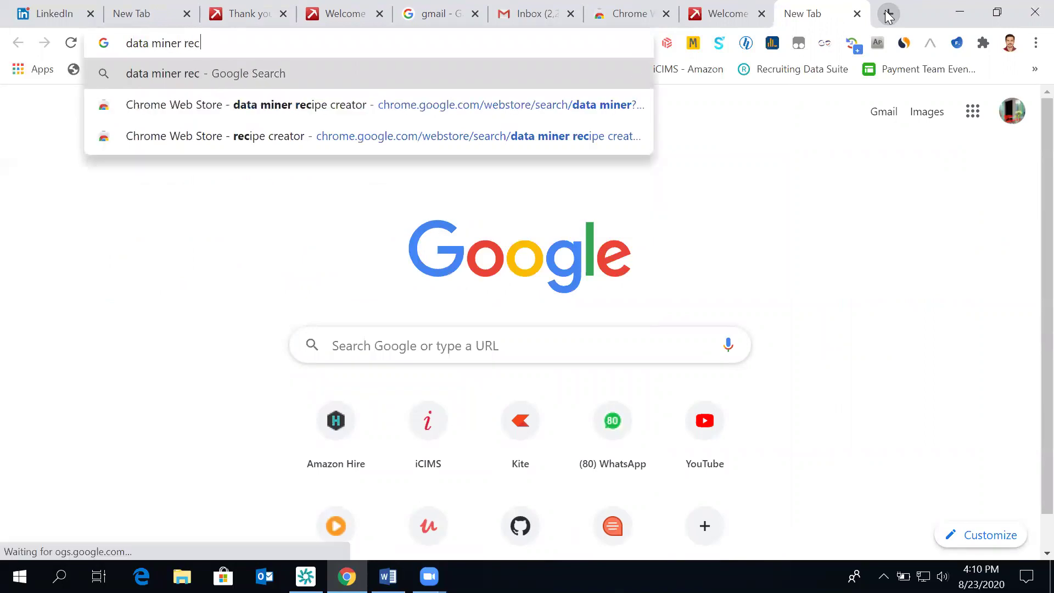
type("ipi creator")
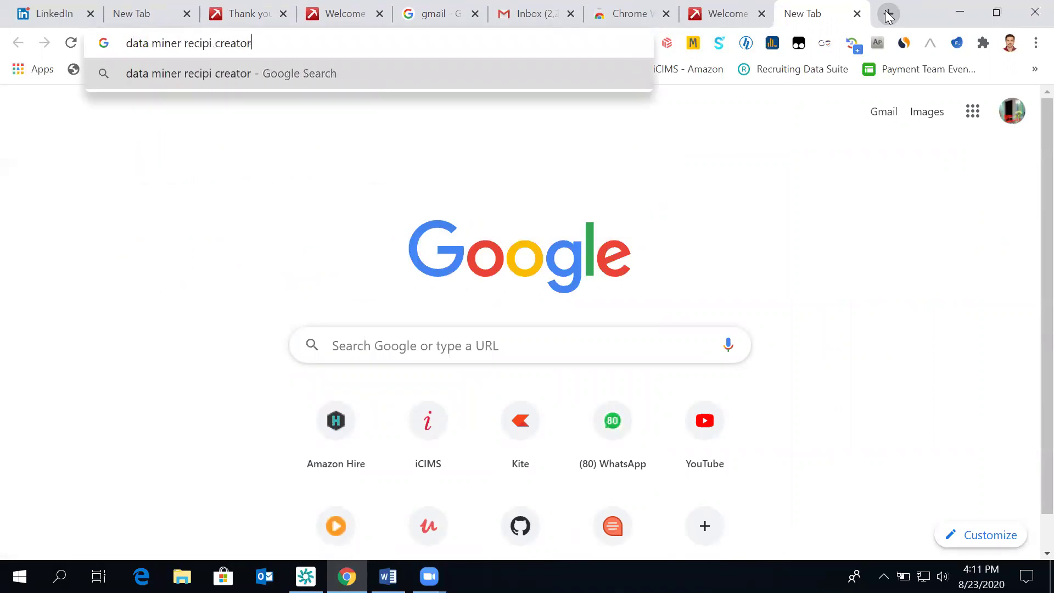
key("Return")
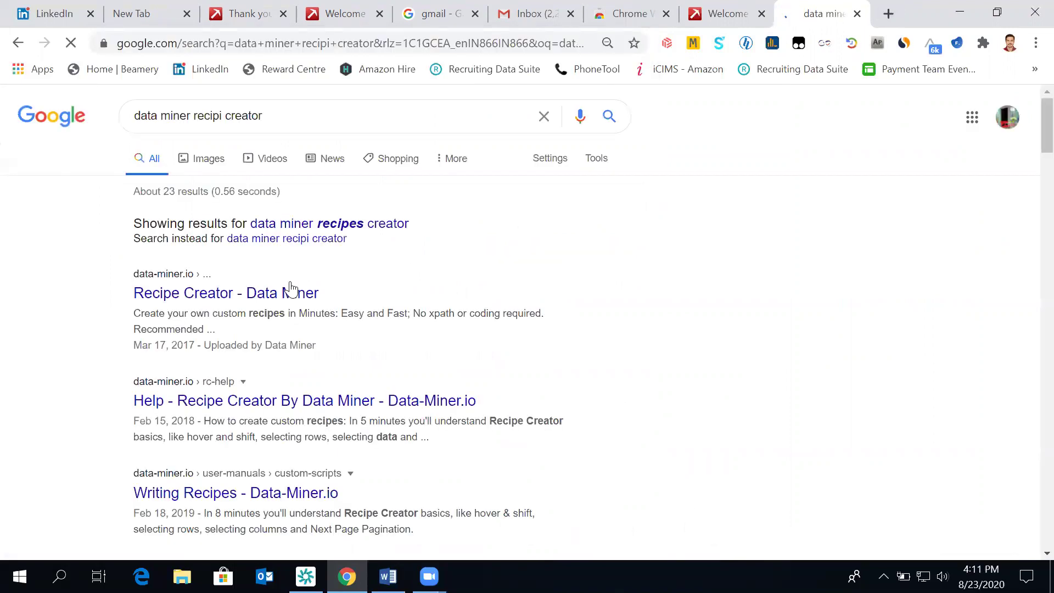
Step: Open Data Miner's Recipe Creator page from the Google results and add the Recipe Creator extension to Chrome
left_click(275, 296)
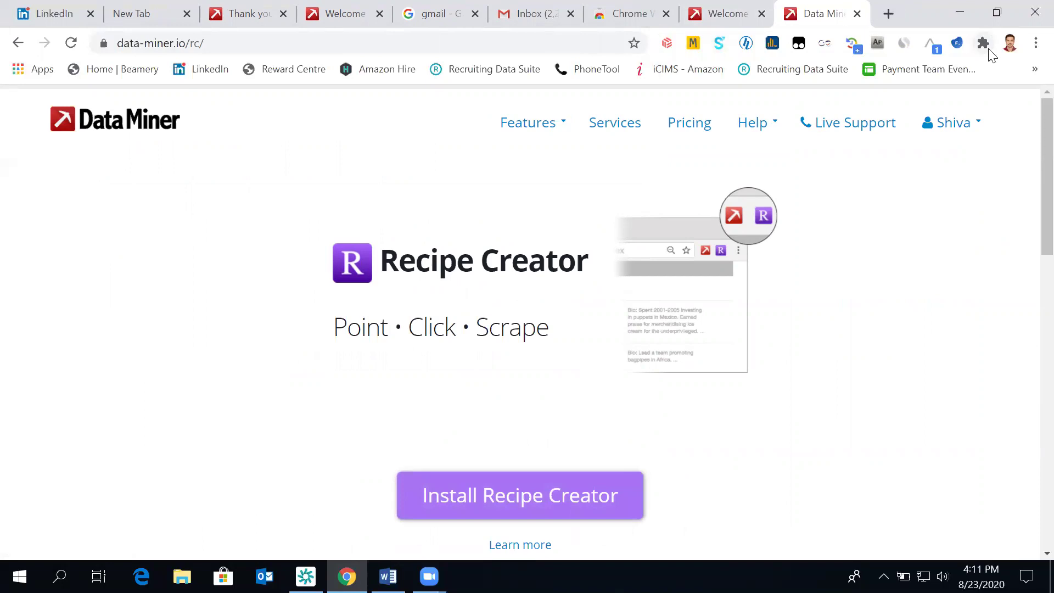
left_click(515, 505)
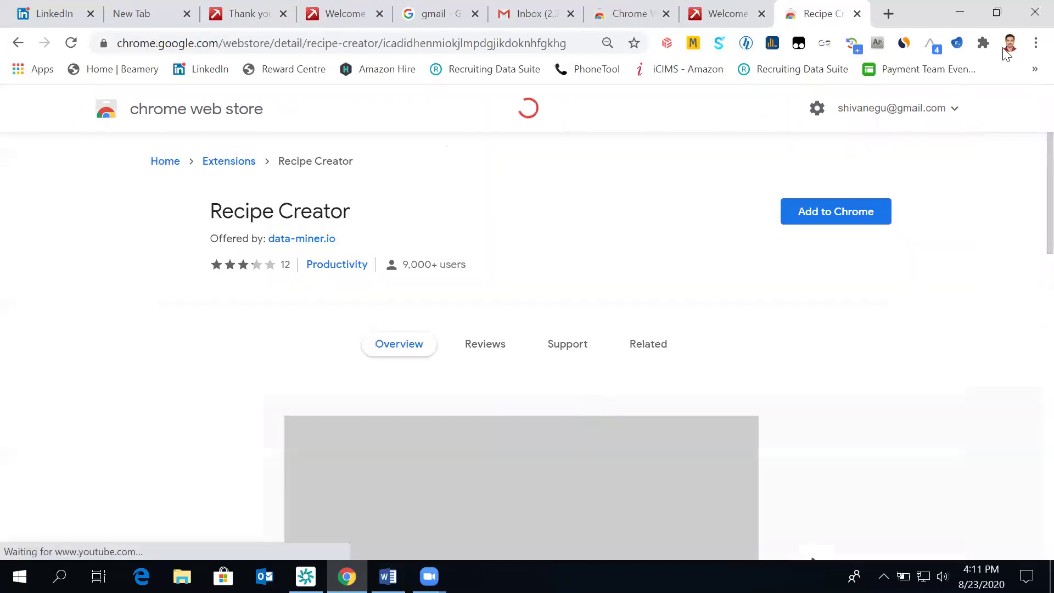
left_click(859, 213)
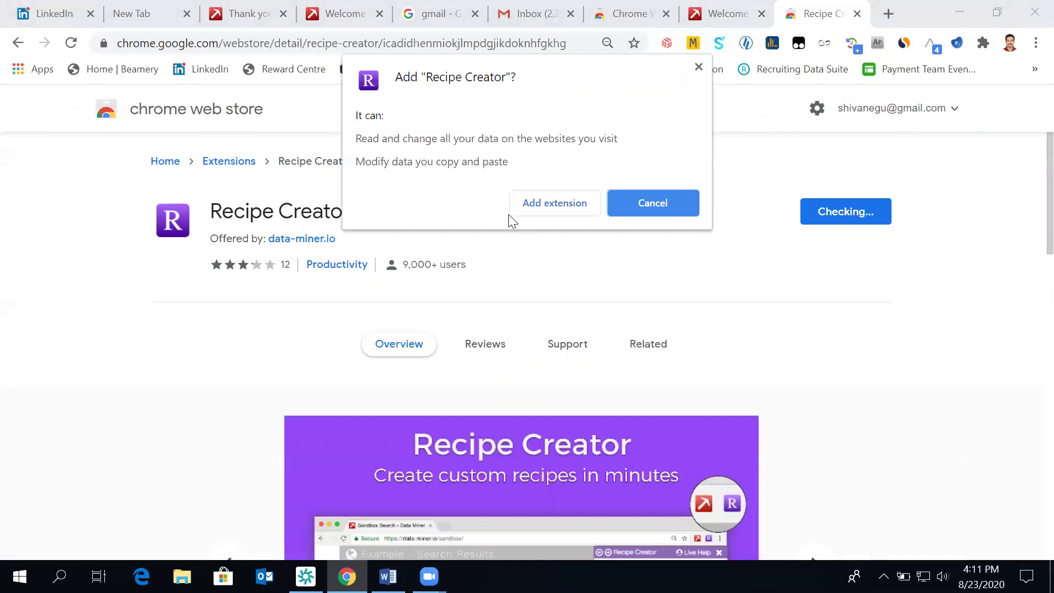
left_click(536, 209)
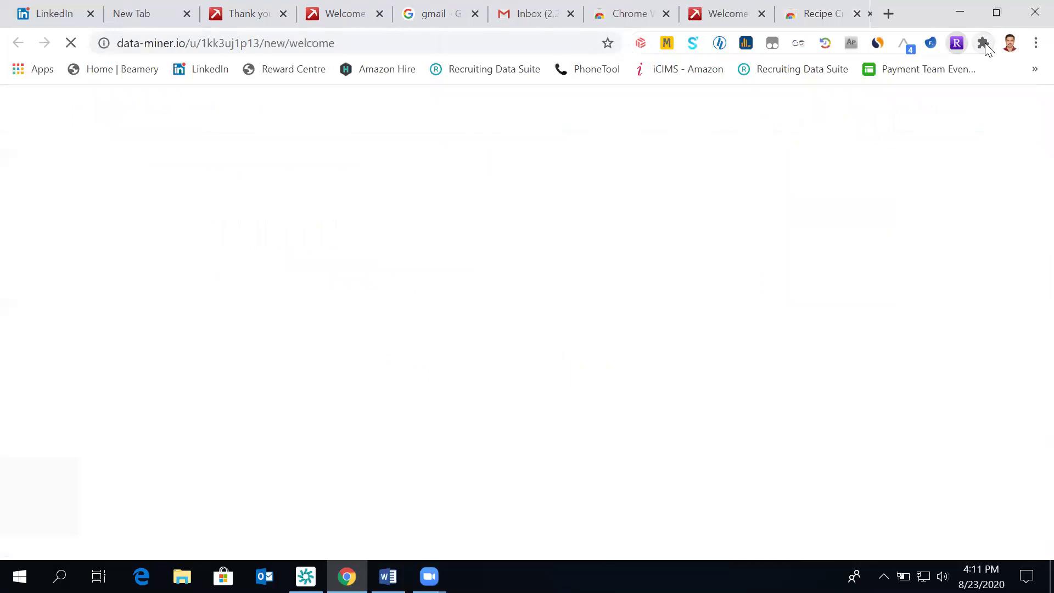
Step: Pin the Data Scraper and Recipe Creator extensions to the browser toolbar and view Recipe Creator's saved recipes
left_click(983, 43)
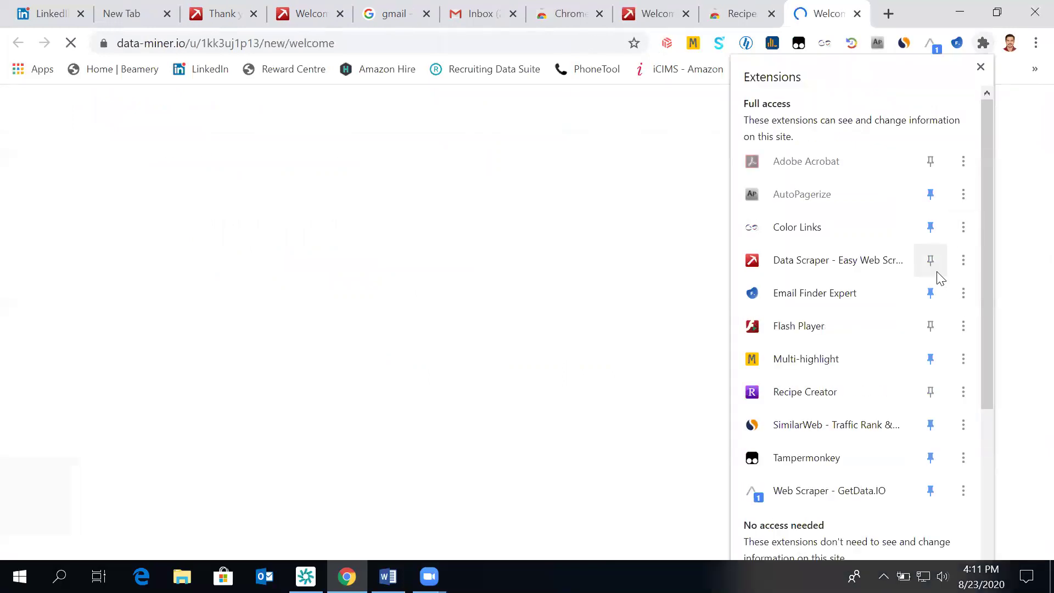
left_click(936, 271)
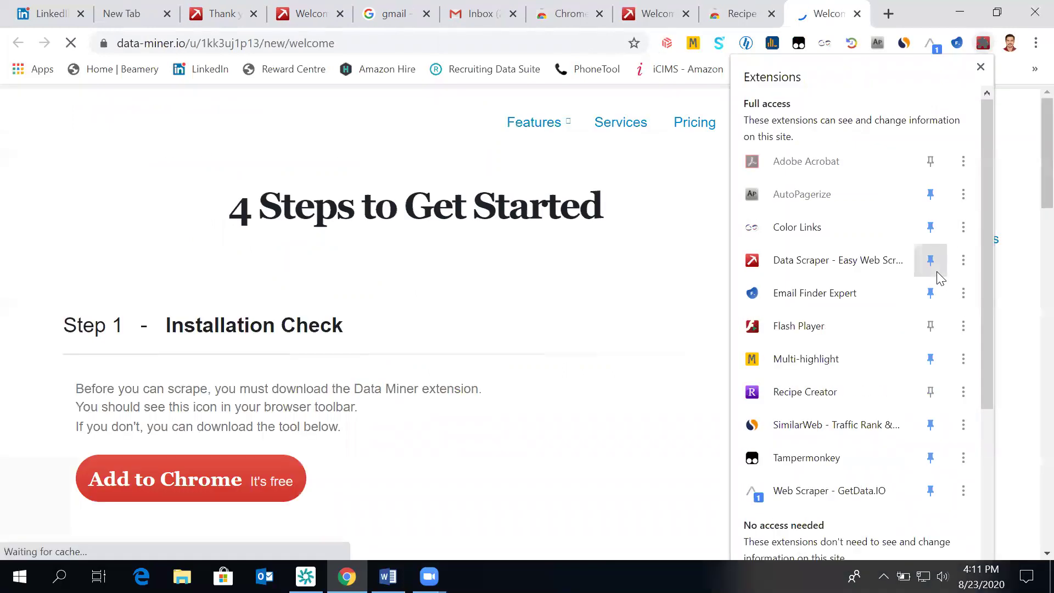
left_click(931, 391)
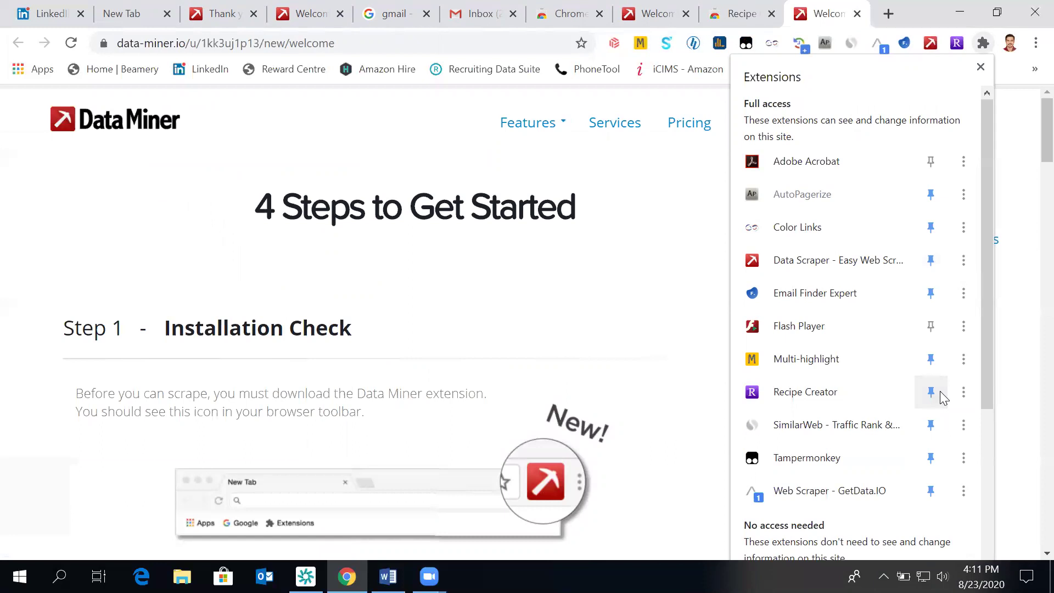
left_click(644, 247)
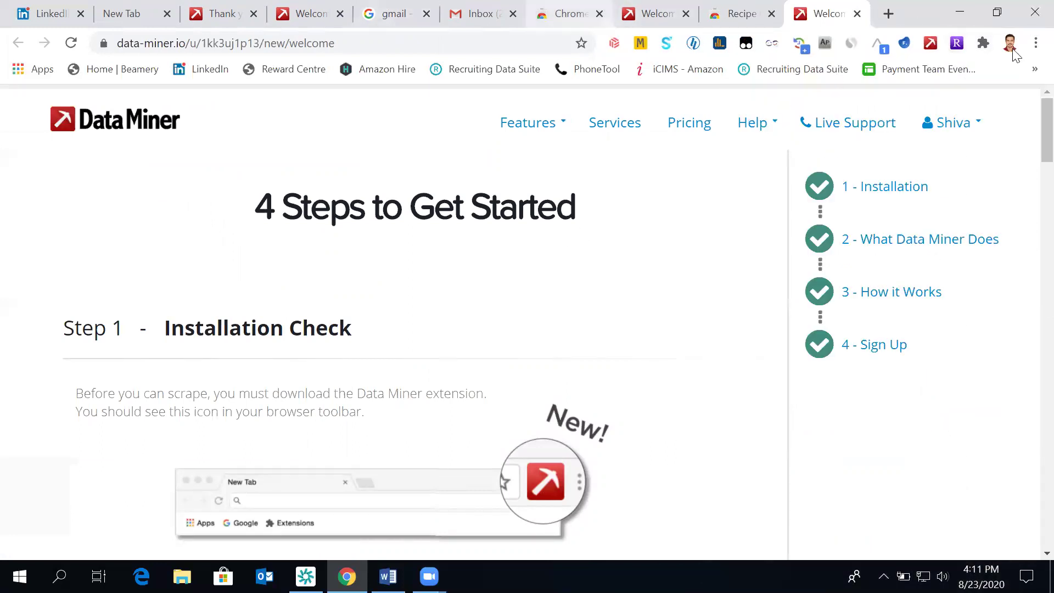
left_click(958, 44)
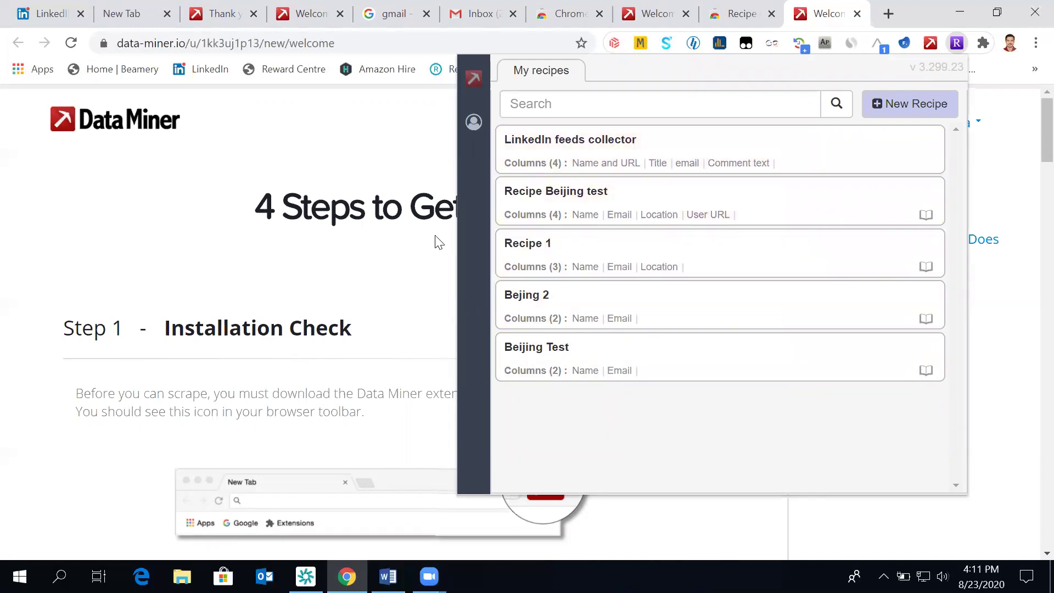
left_click(394, 286)
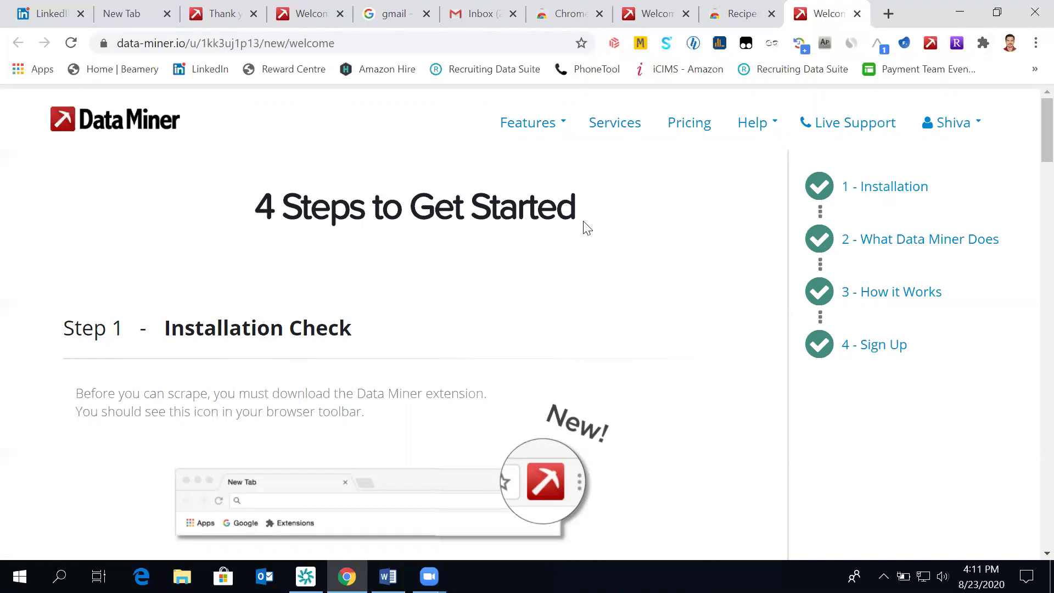
Step: Close the leftover Google, Gmail, Chrome Web Store and older Data Miner tabs, keeping the newest Data Miner welcome page
left_click(427, 14)
left_click(427, 15)
left_click(427, 14)
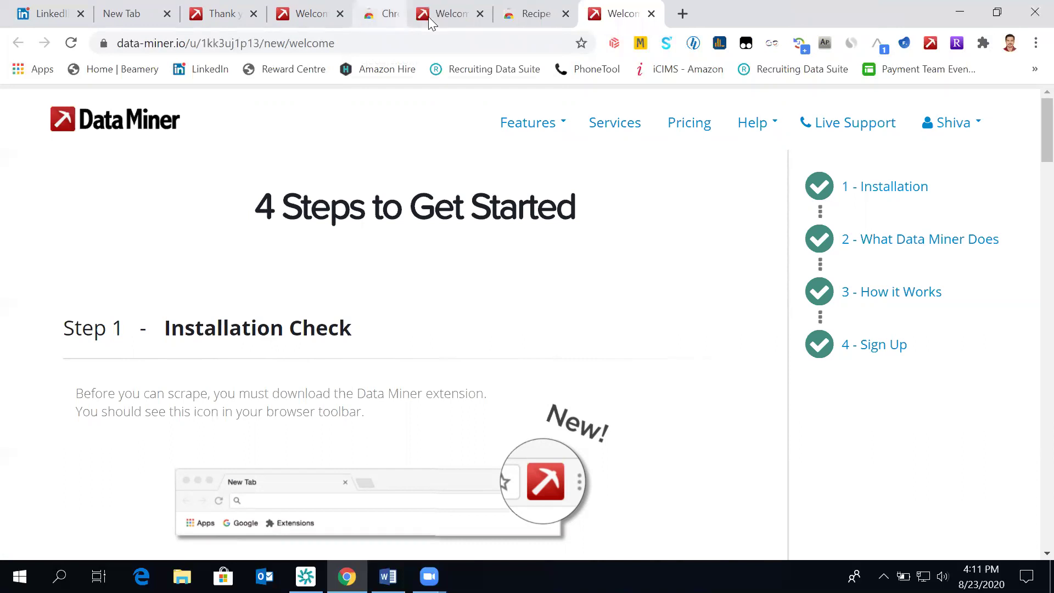
left_click(427, 15)
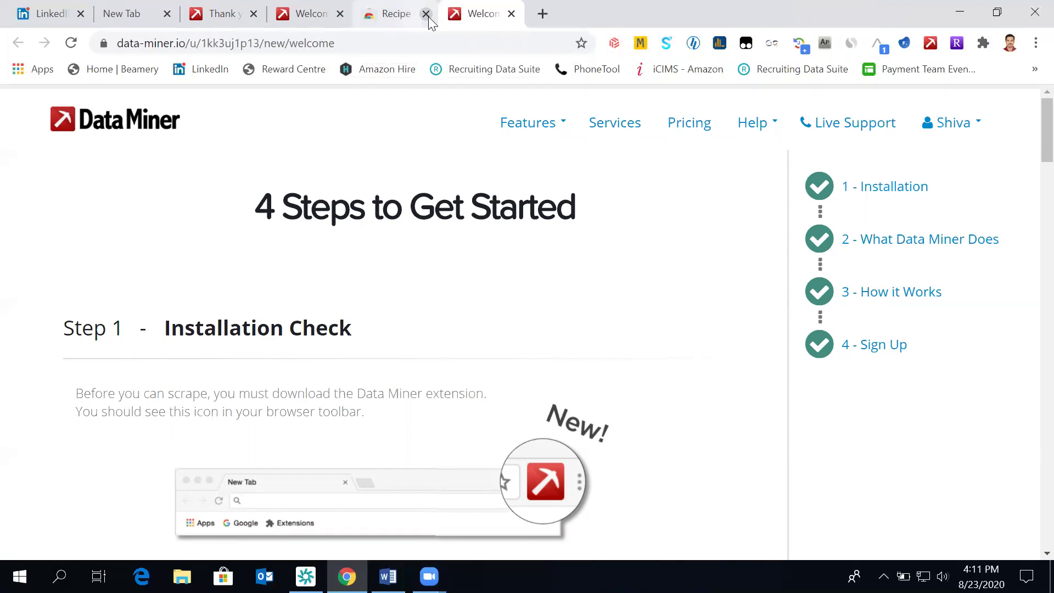
left_click(239, 15)
left_click(254, 14)
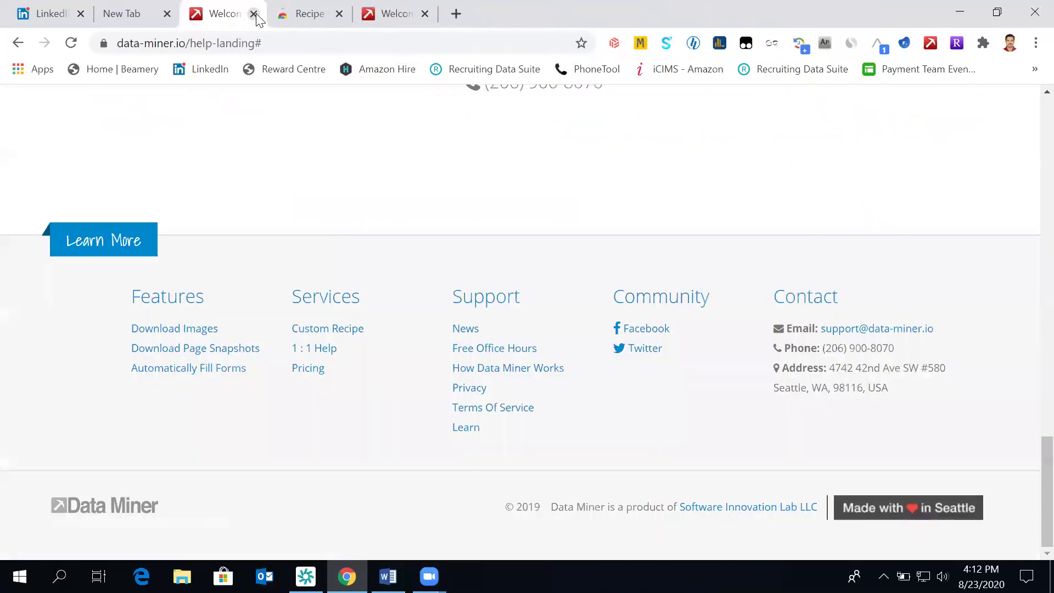
left_click(254, 14)
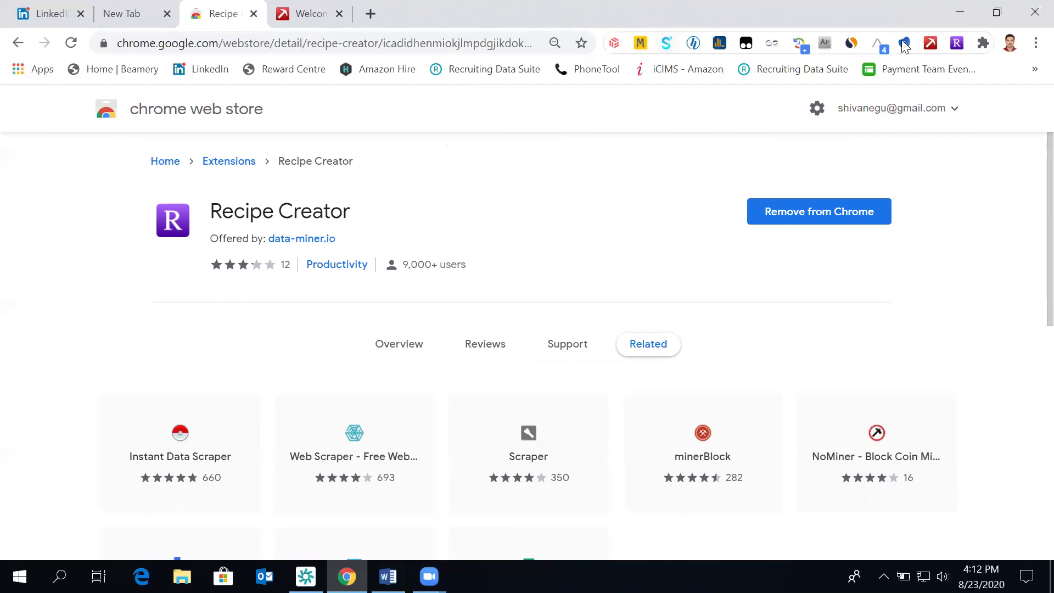
left_click(253, 14)
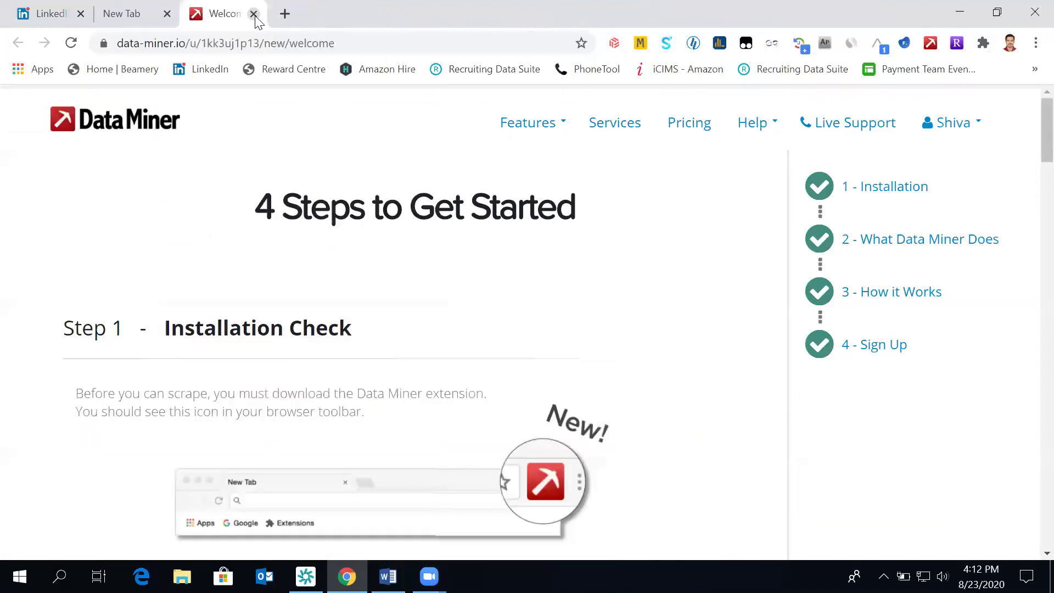
Step: Open github.com in a new browser tab
left_click(284, 13)
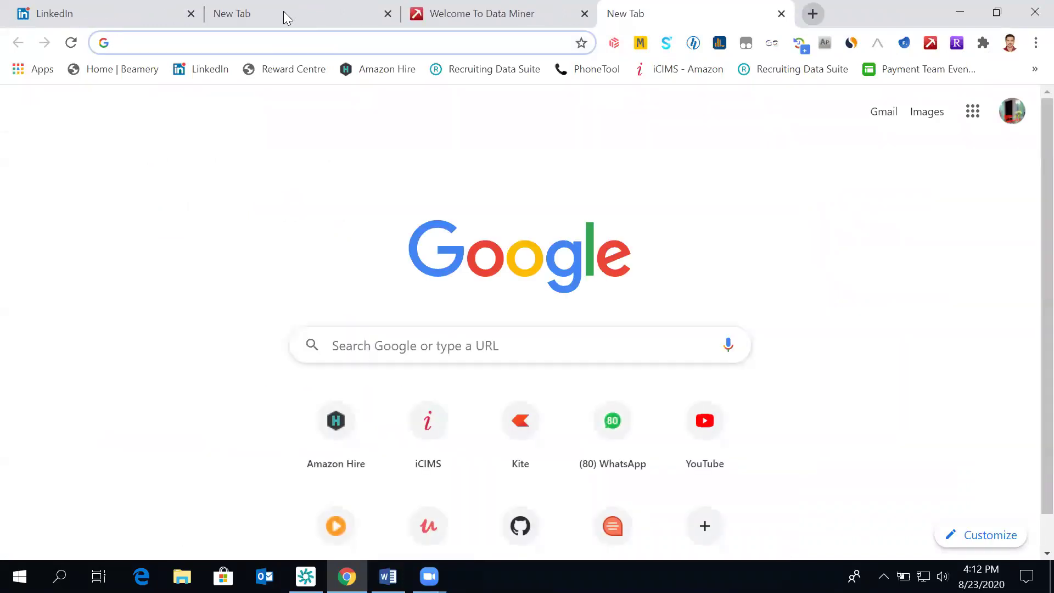
type("g")
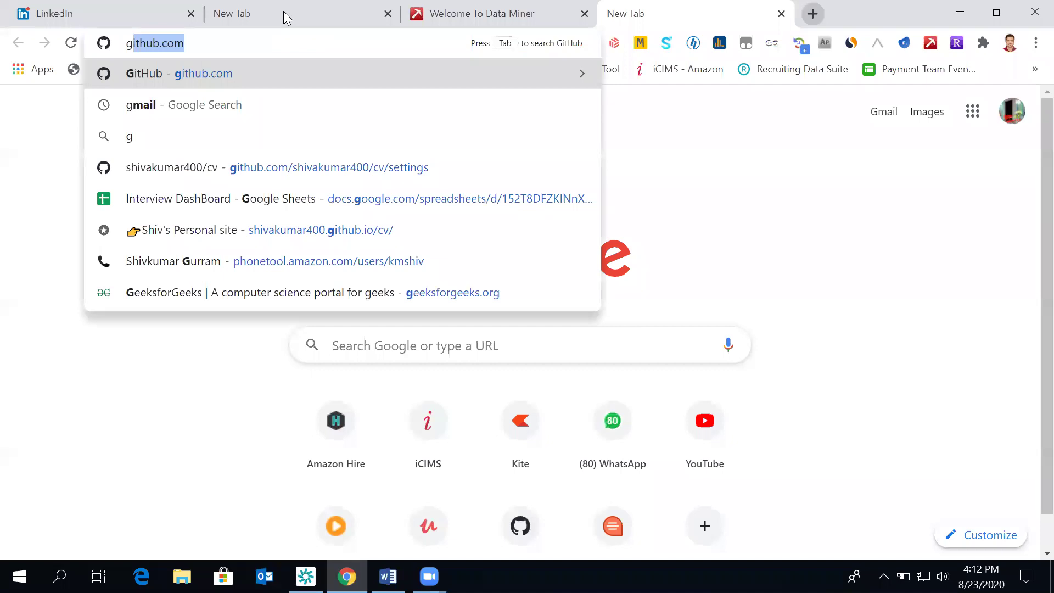
key("Right")
key("Return")
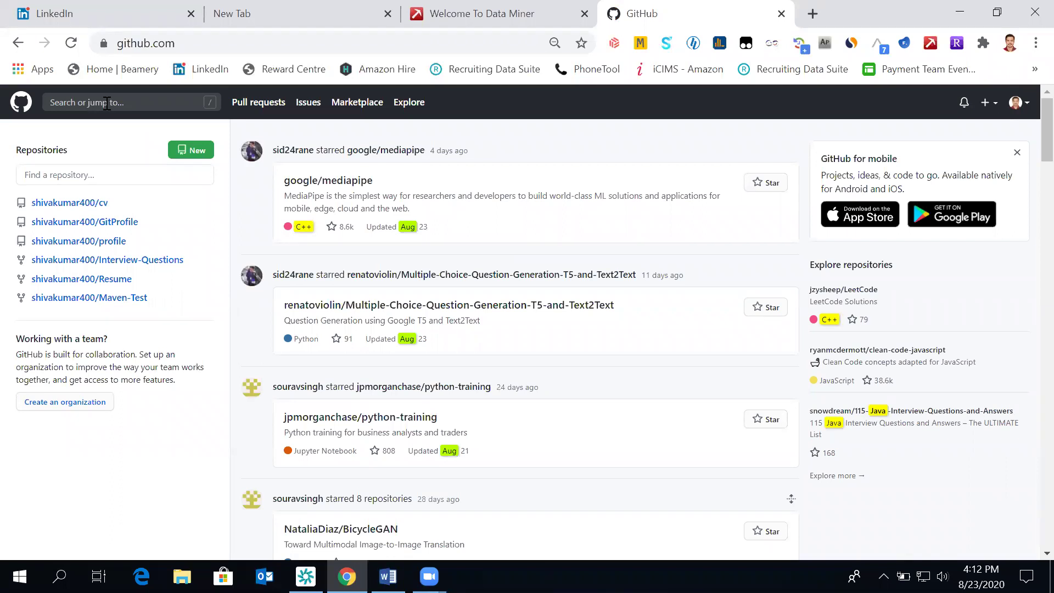
Step: Search all of GitHub for "C++"
left_click(107, 103)
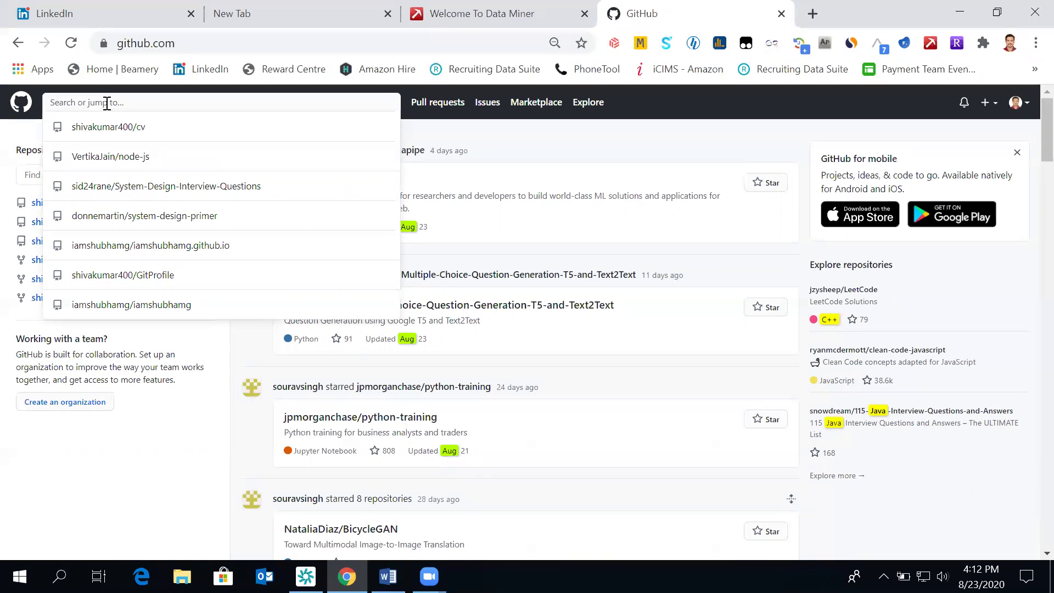
type("j")
key("BackSpace")
type("C++")
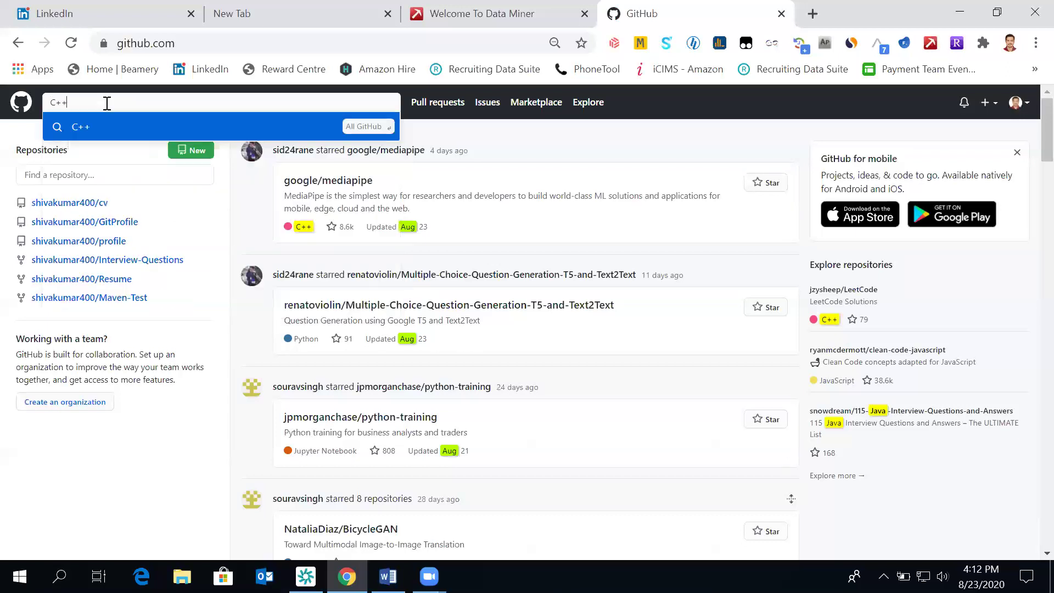
key("Return")
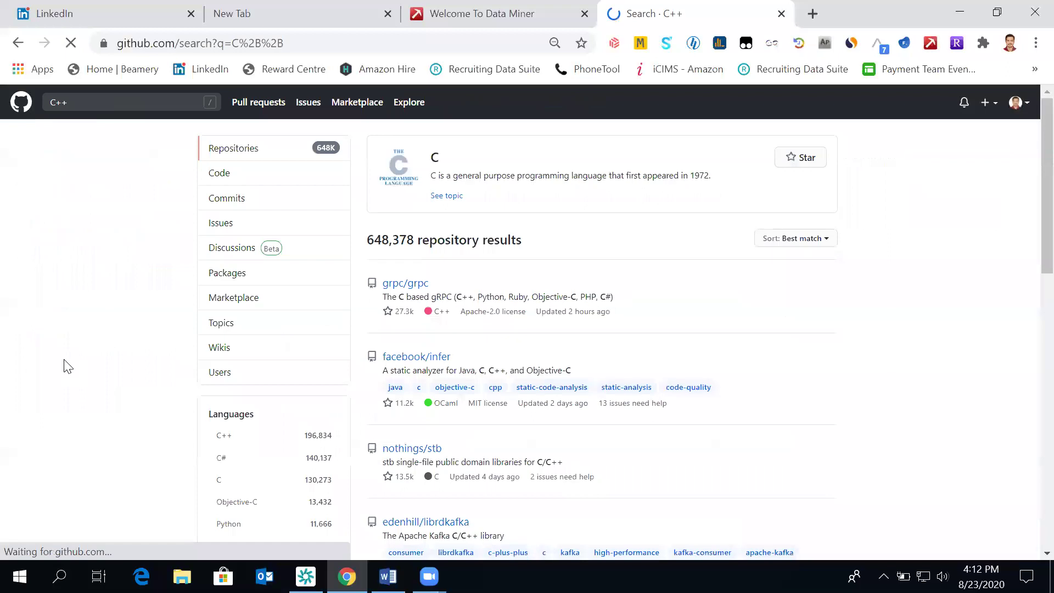
Step: Look through the C++ repository results and open GitHub's advanced search
scroll(66, 365, "down", 5)
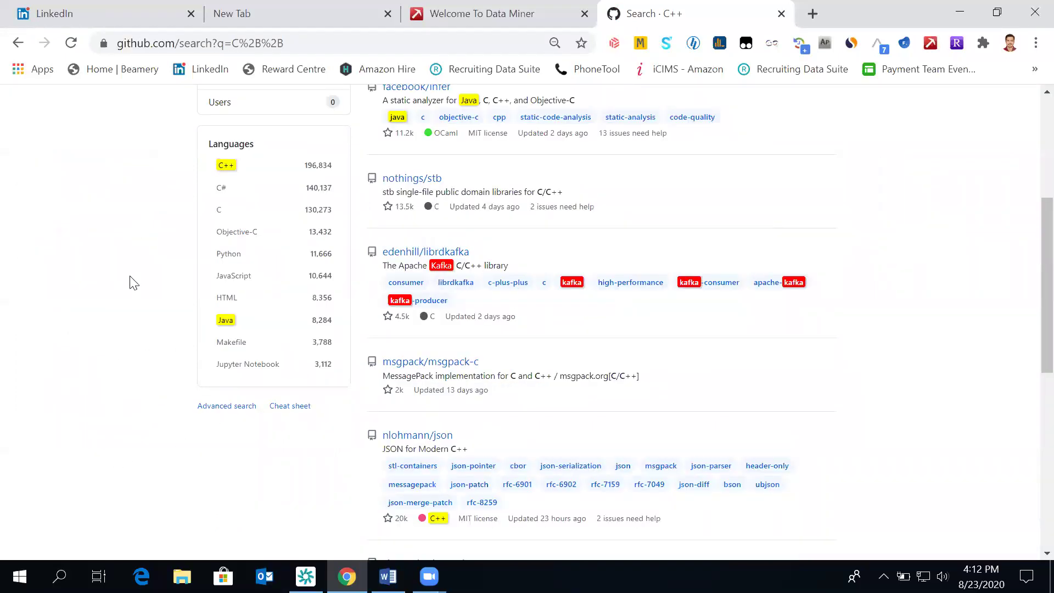
scroll(131, 283, "up", 5)
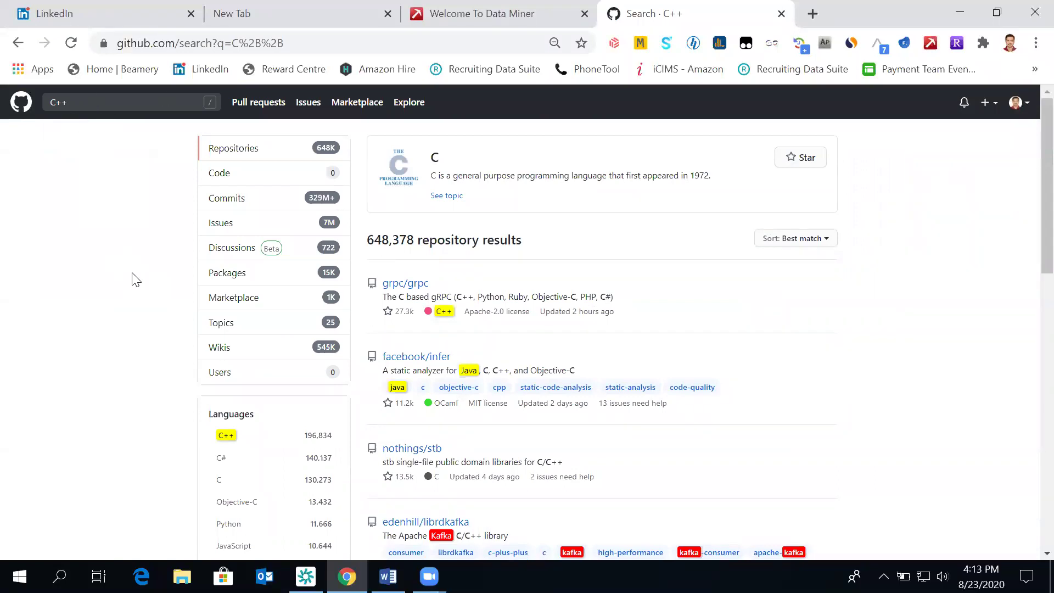
scroll(133, 277, "down", 7)
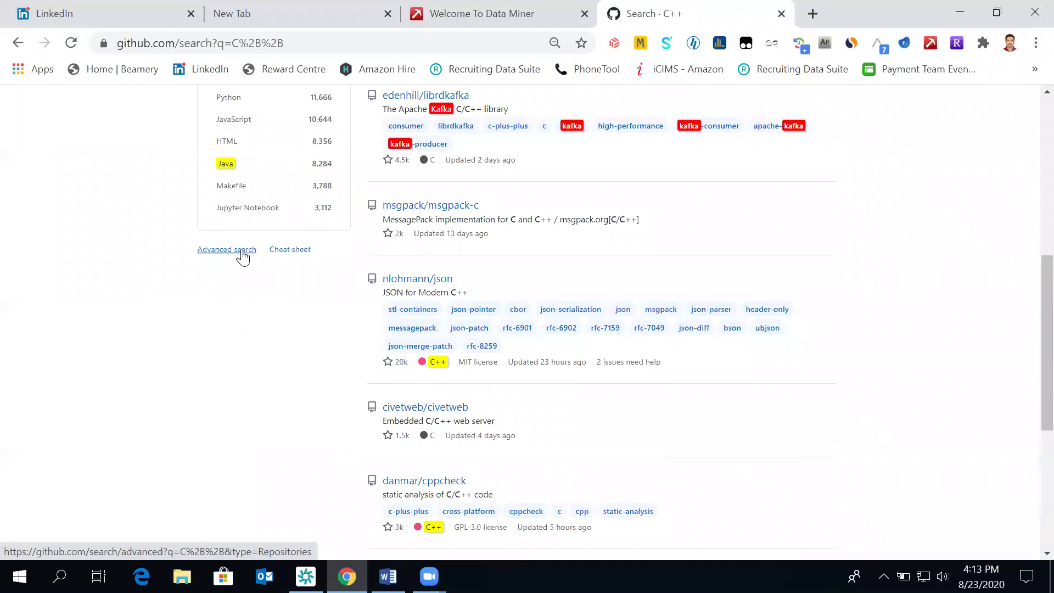
left_click(242, 252)
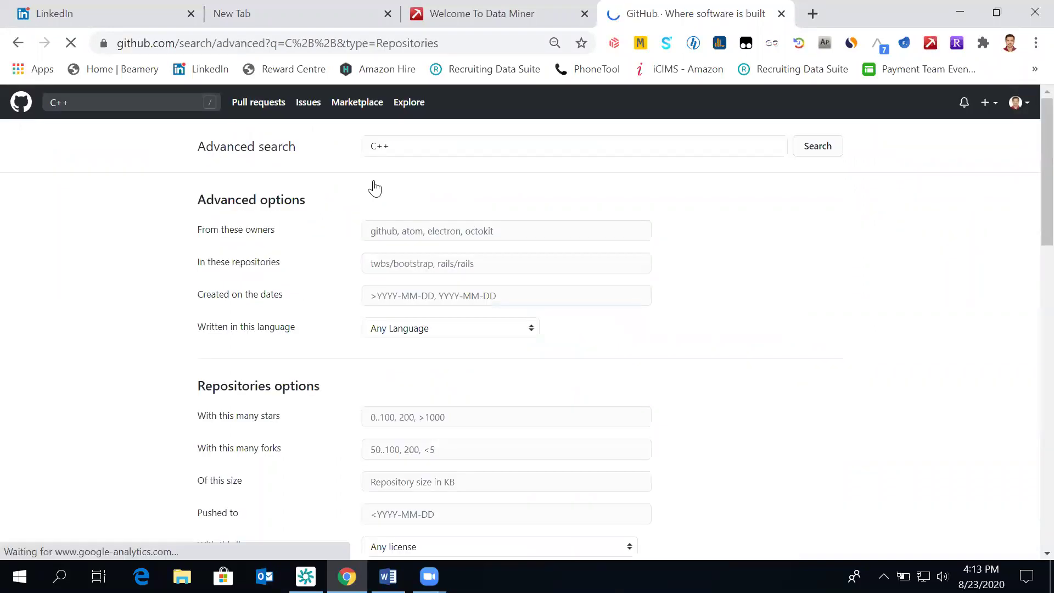
Step: Clear the advanced search query and restrict the search to content written in C++
left_click(396, 151)
key("BackSpace")
key("BackSpace")
key("BackSpace")
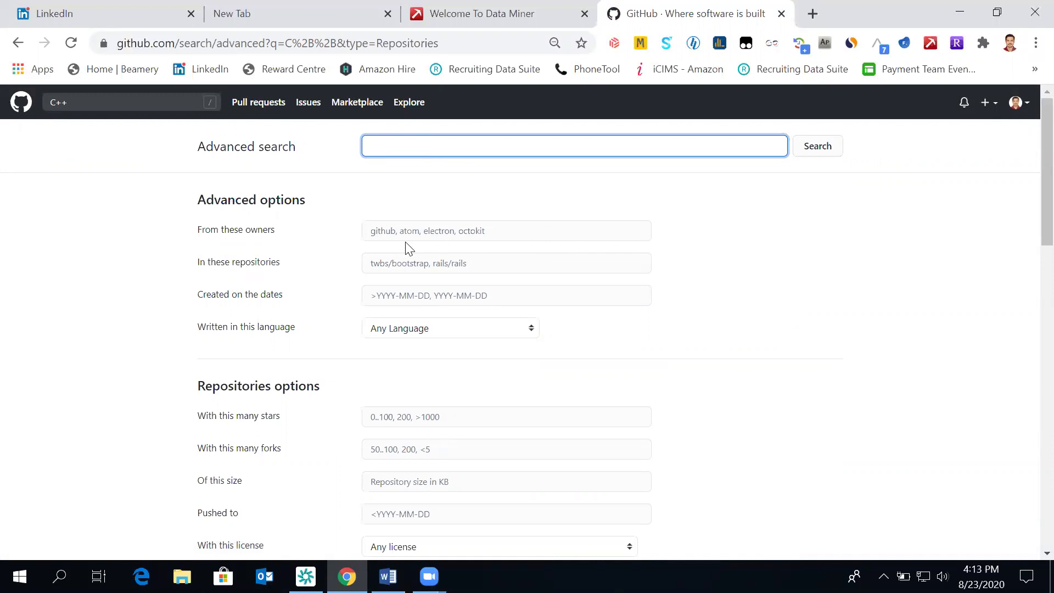
left_click(470, 334)
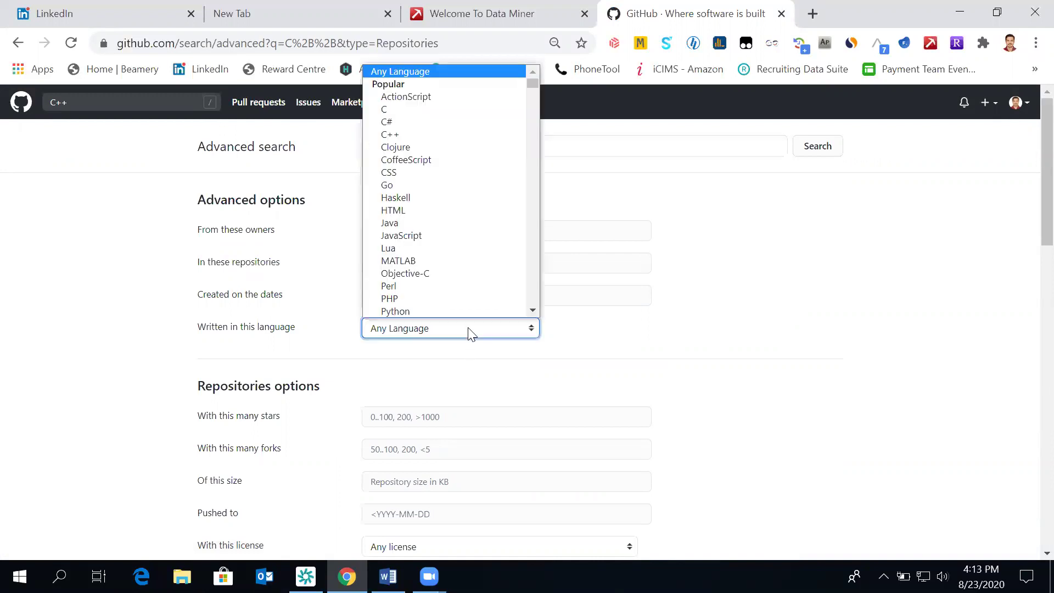
left_click(398, 134)
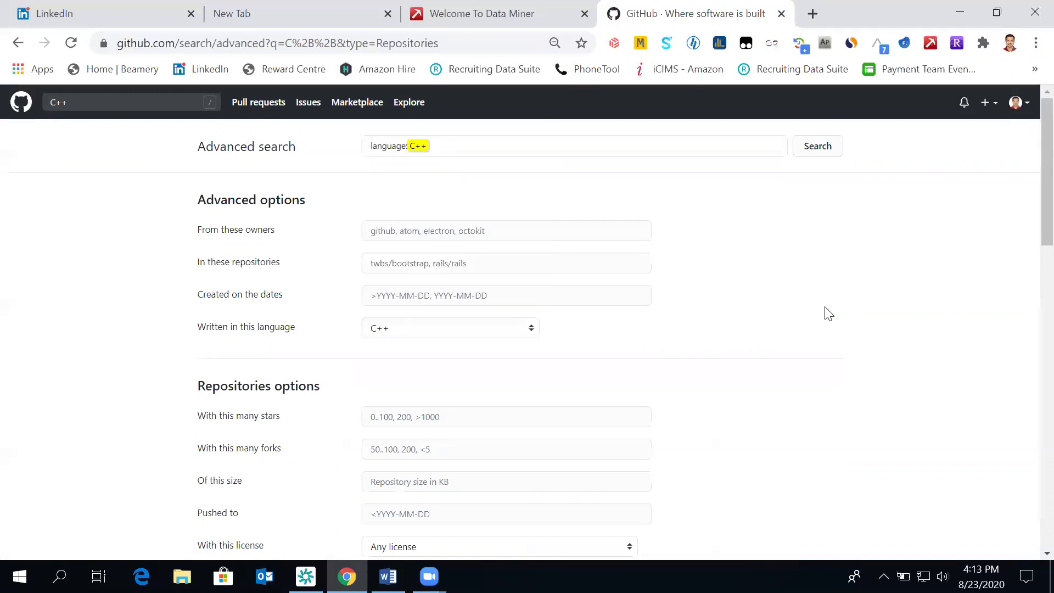
Step: In the users options, set the location to Chennai and the working language to C++
scroll(826, 312, "down", 3)
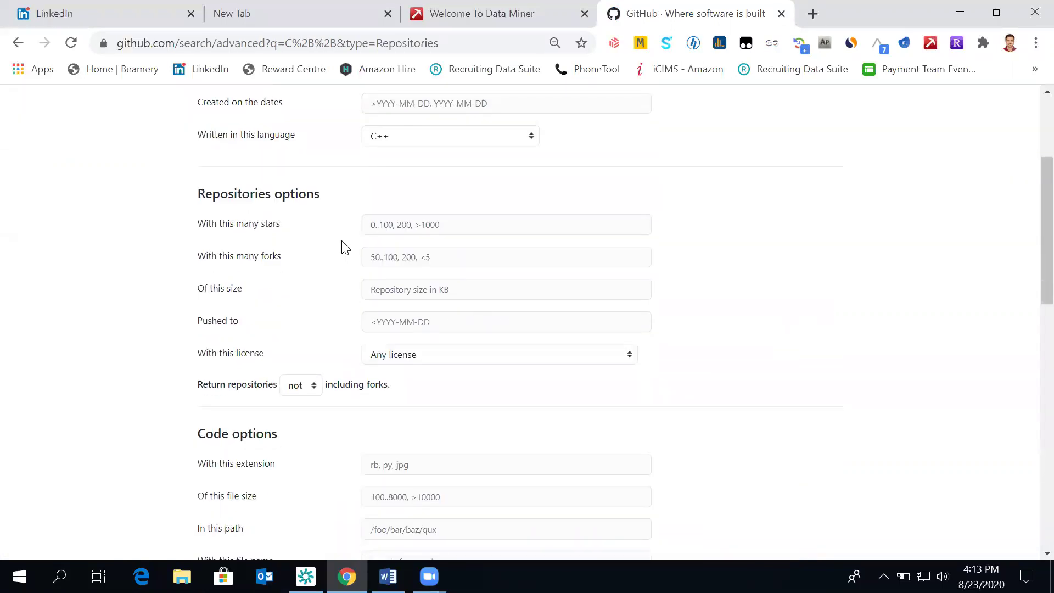
scroll(681, 338, "down", 5)
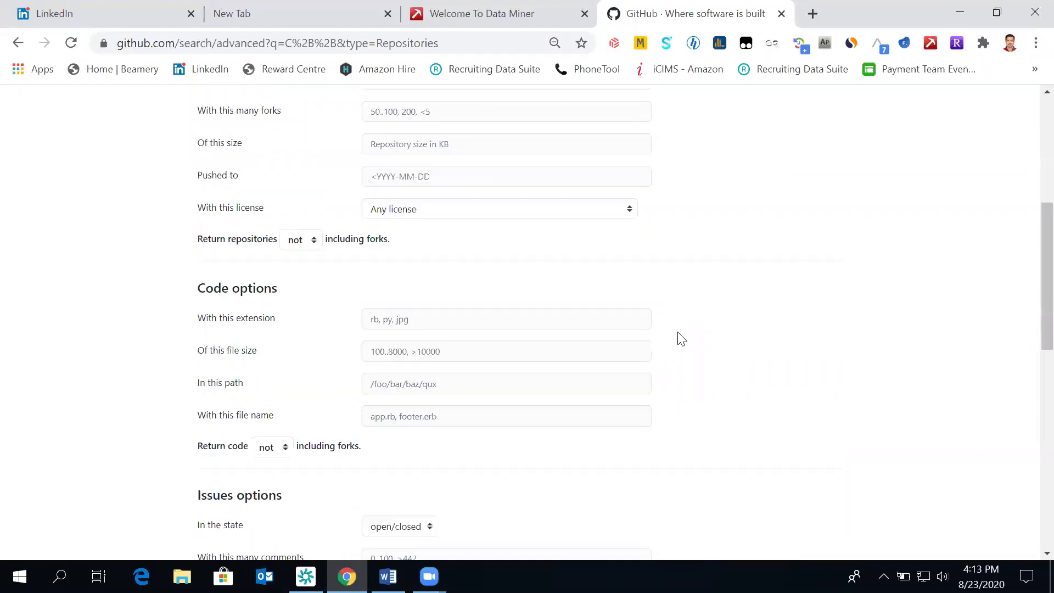
scroll(681, 337, "down", 6)
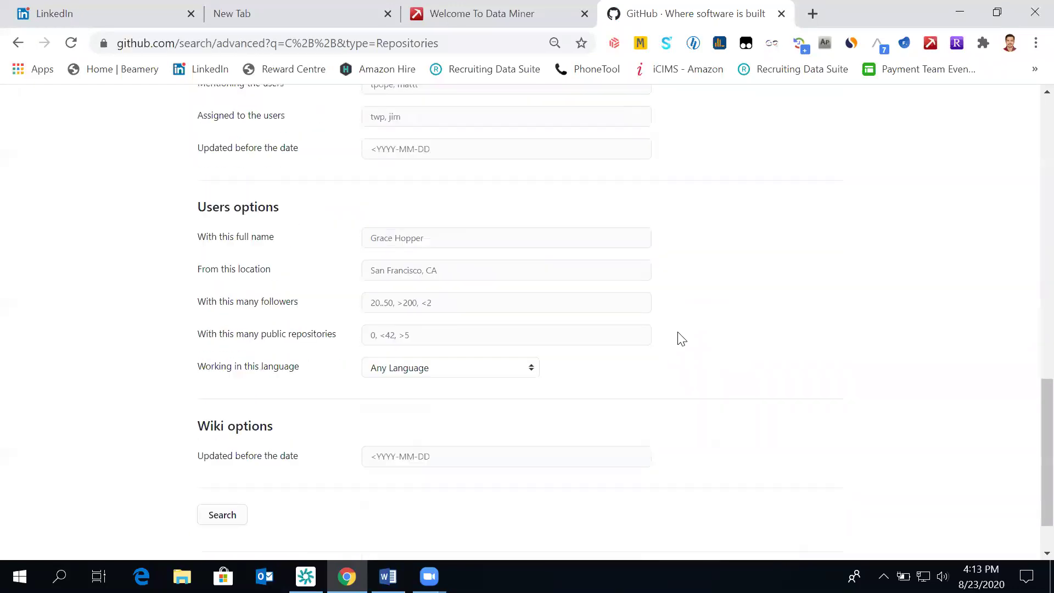
left_click(374, 270)
left_click(398, 331)
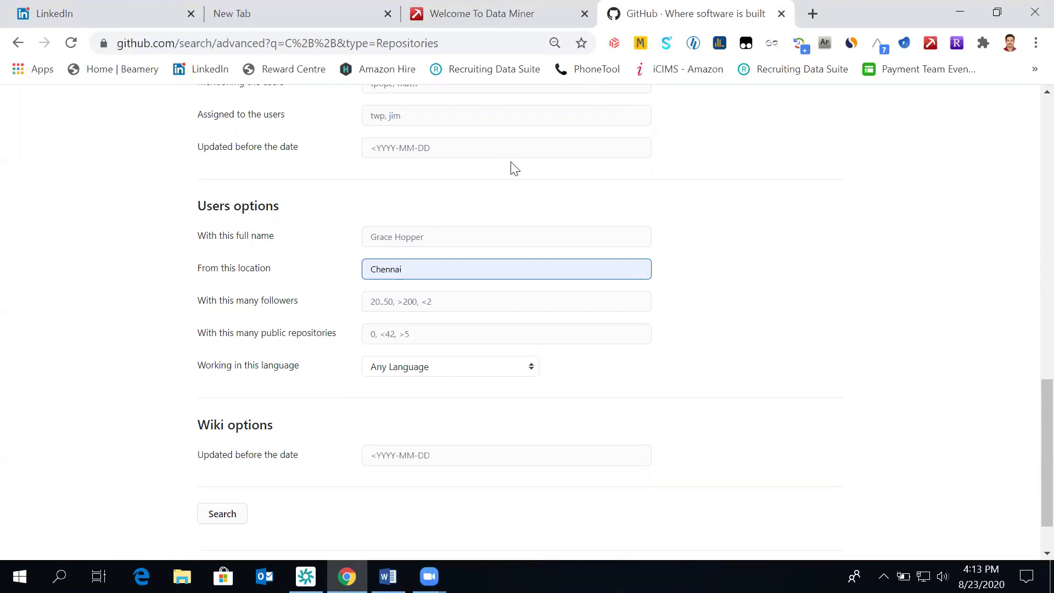
left_click(520, 369)
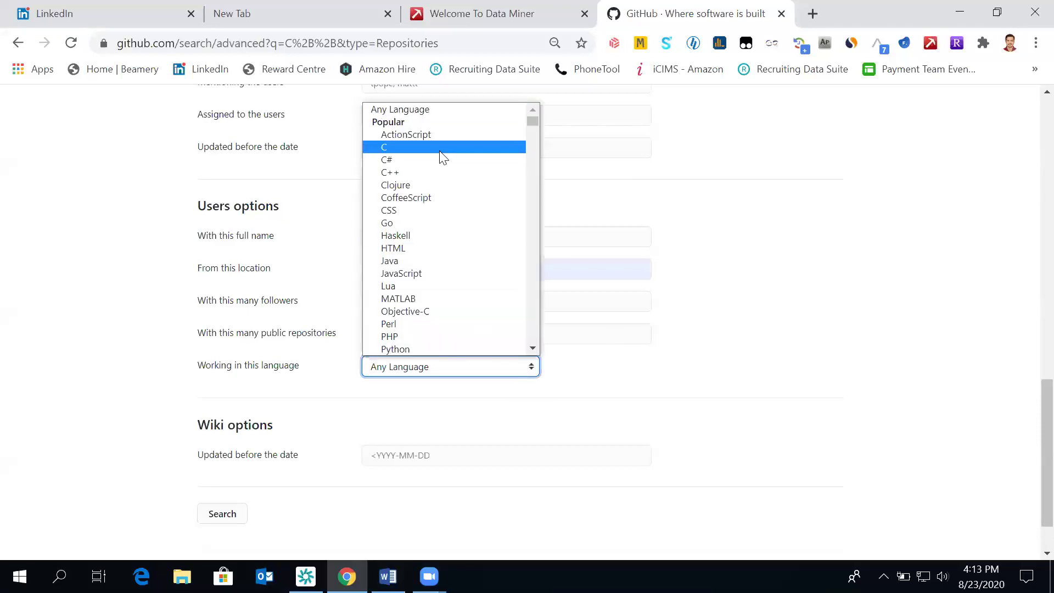
left_click(438, 171)
left_click(802, 202)
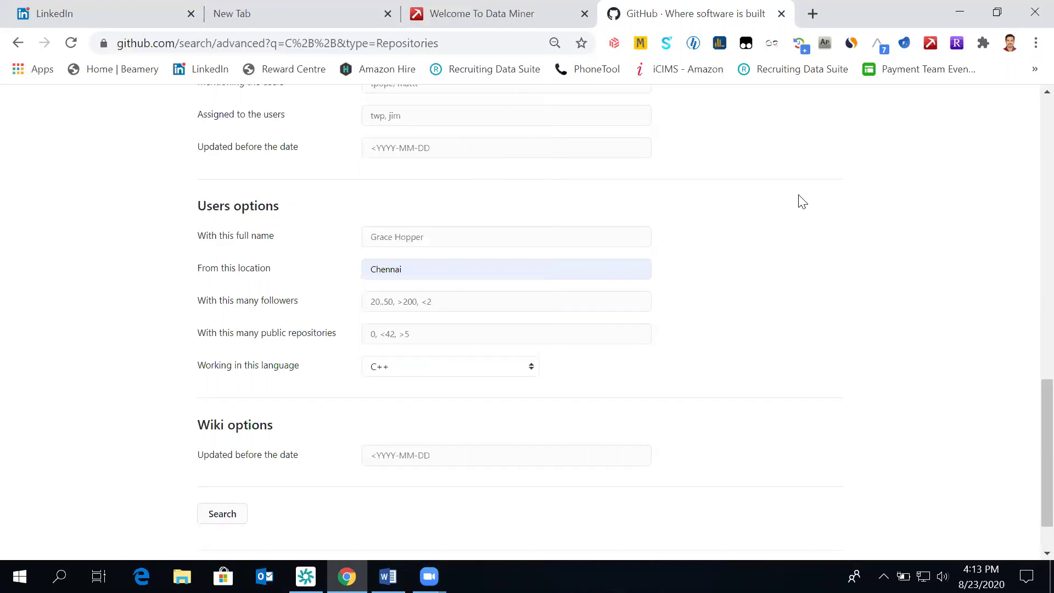
scroll(801, 200, "up", 20)
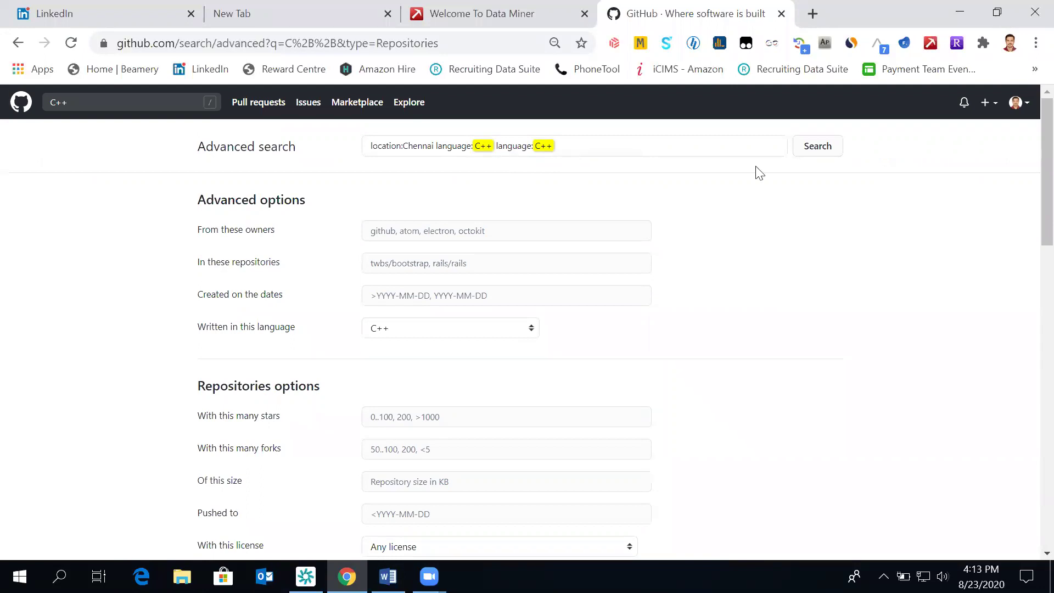
Step: Run the advanced search, remove the duplicate language:C++ qualifier from the query, and search again for location:Chennai language:C++
left_click(814, 159)
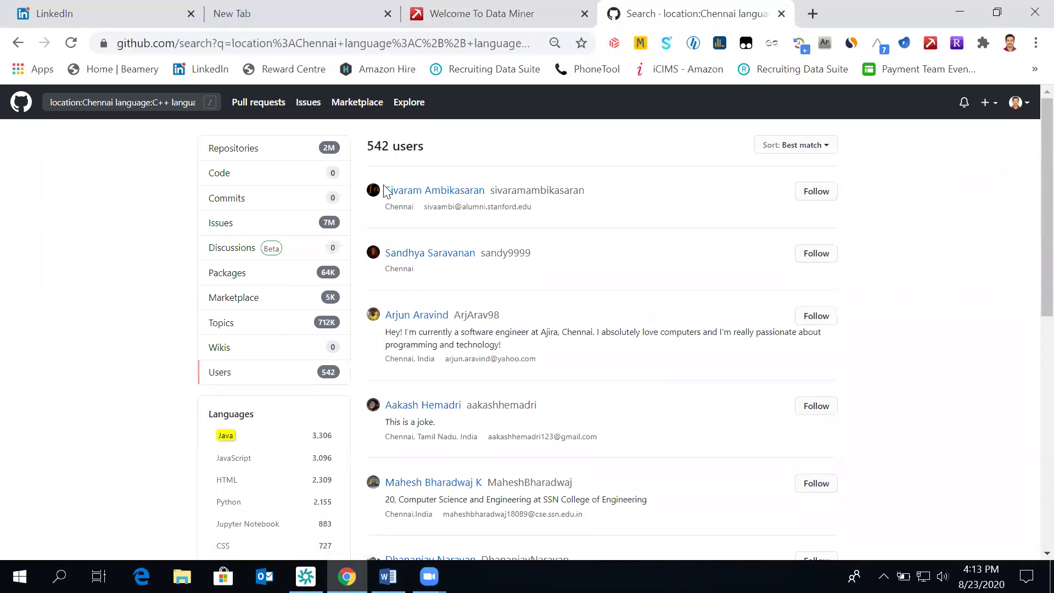
left_click(170, 103)
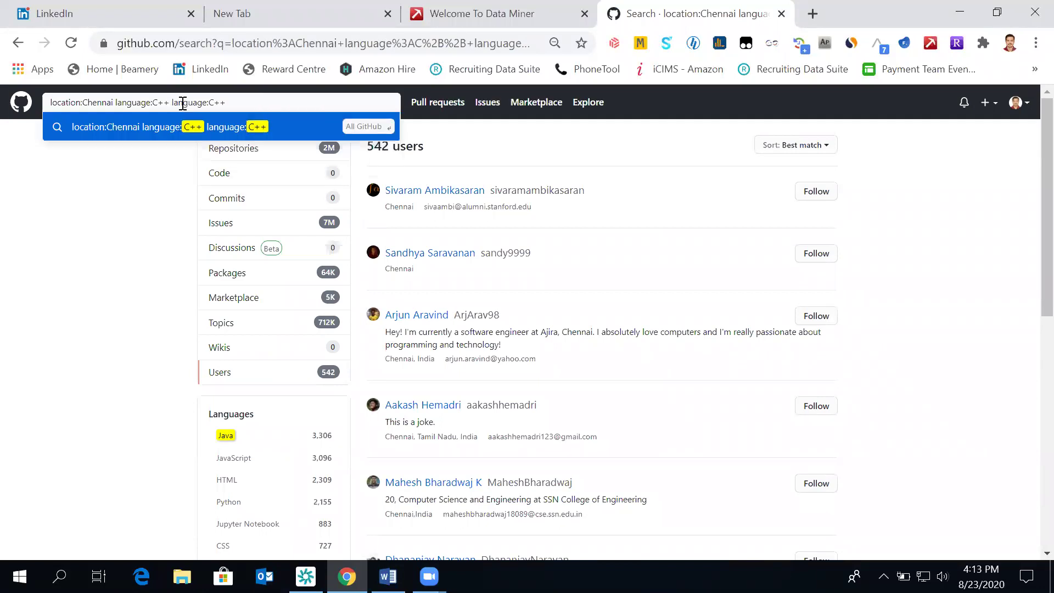
key("BackSpace")
key("BackSpace")
key("BackSpace")
key("BackSpace")
key("BackSpace")
key("BackSpace")
key("BackSpace")
key("BackSpace")
key("BackSpace")
key("BackSpace")
key("BackSpace")
key("BackSpace")
key("BackSpace")
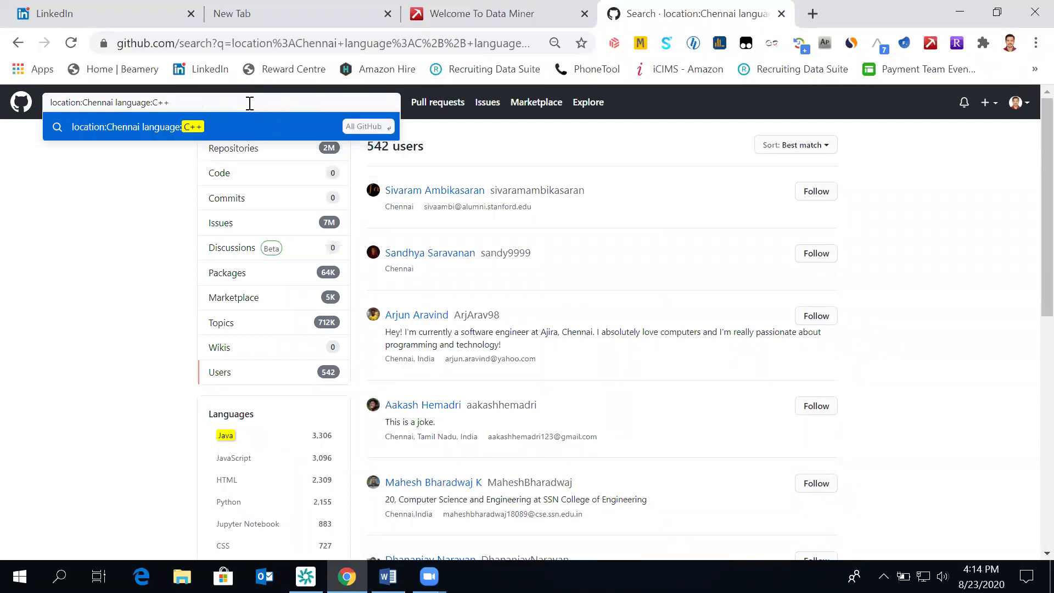
key("Return")
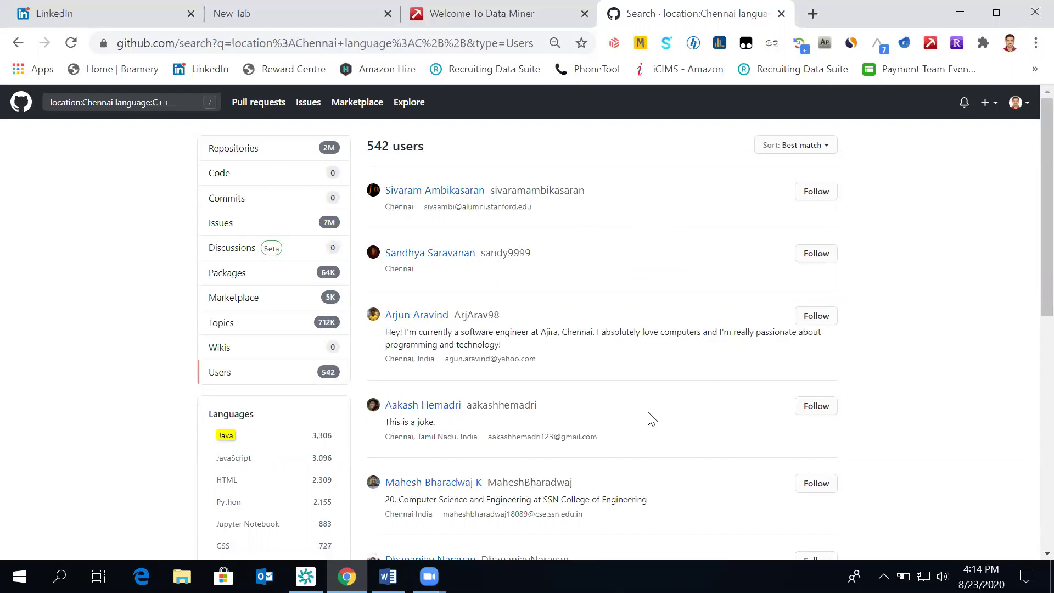
Step: Look through the first page of Chennai C++ users, checking the profile details, contact information and number of result pages
scroll(651, 419, "down", 6)
scroll(651, 419, "down", 2)
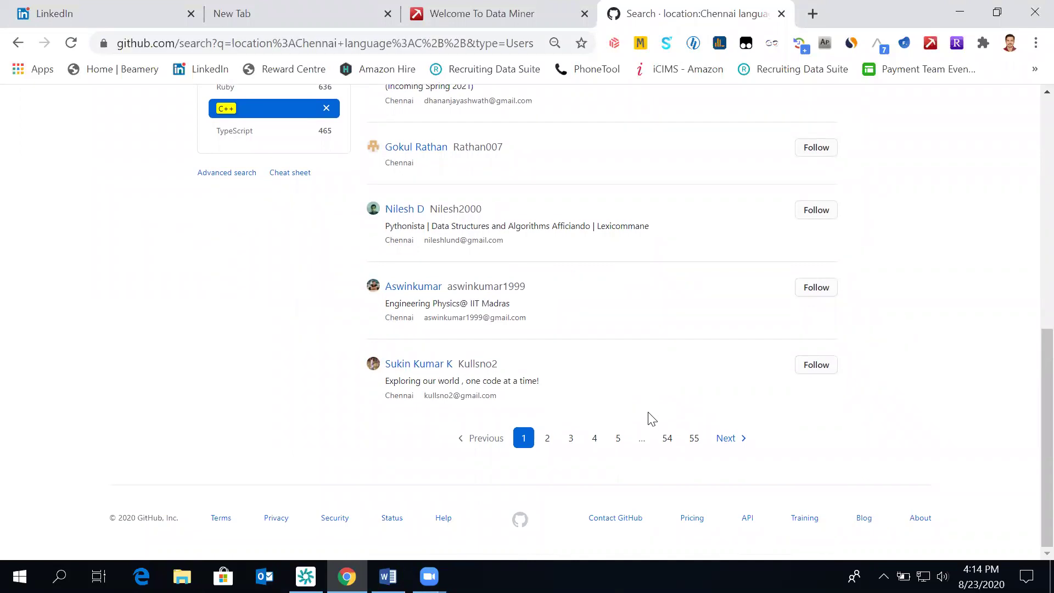
scroll(651, 418, "up", 8)
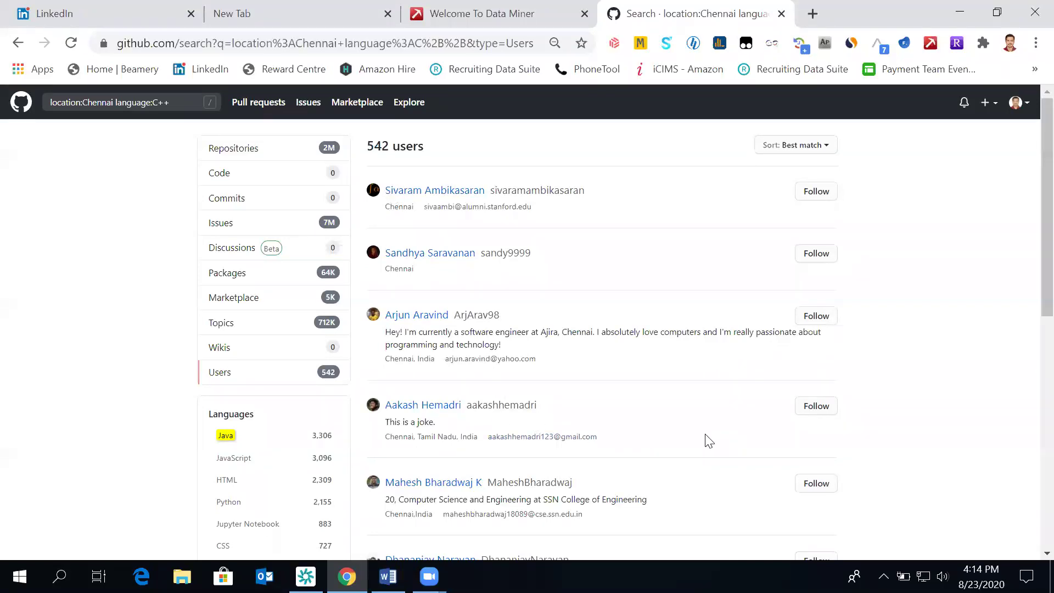
scroll(708, 441, "down", 4)
scroll(708, 440, "up", 4)
scroll(609, 196, "down", 1)
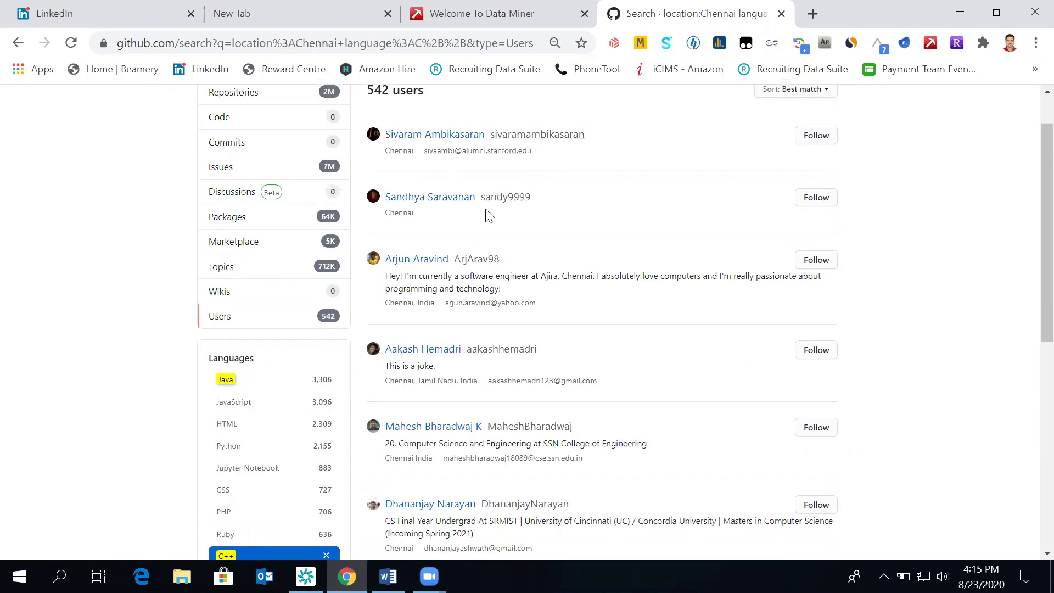
scroll(1001, 412, "down", 8)
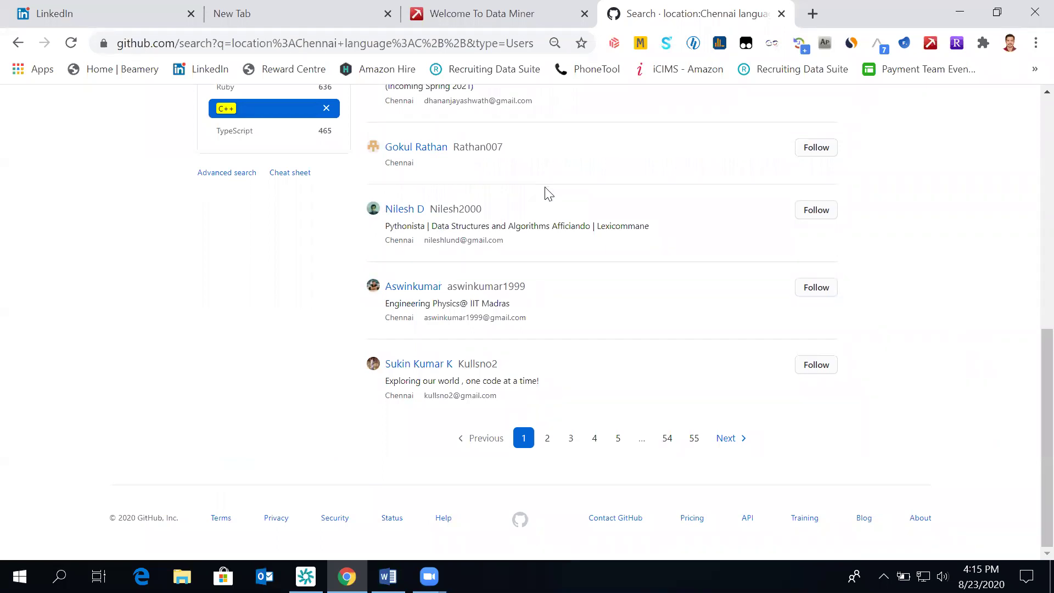
scroll(546, 193, "up", 15)
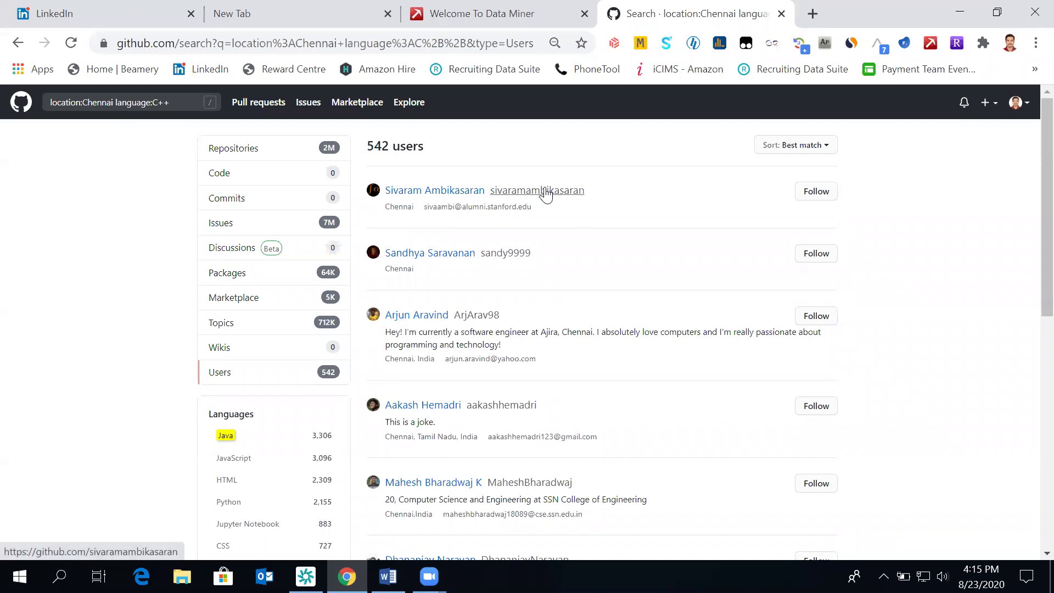
scroll(863, 296, "down", 15)
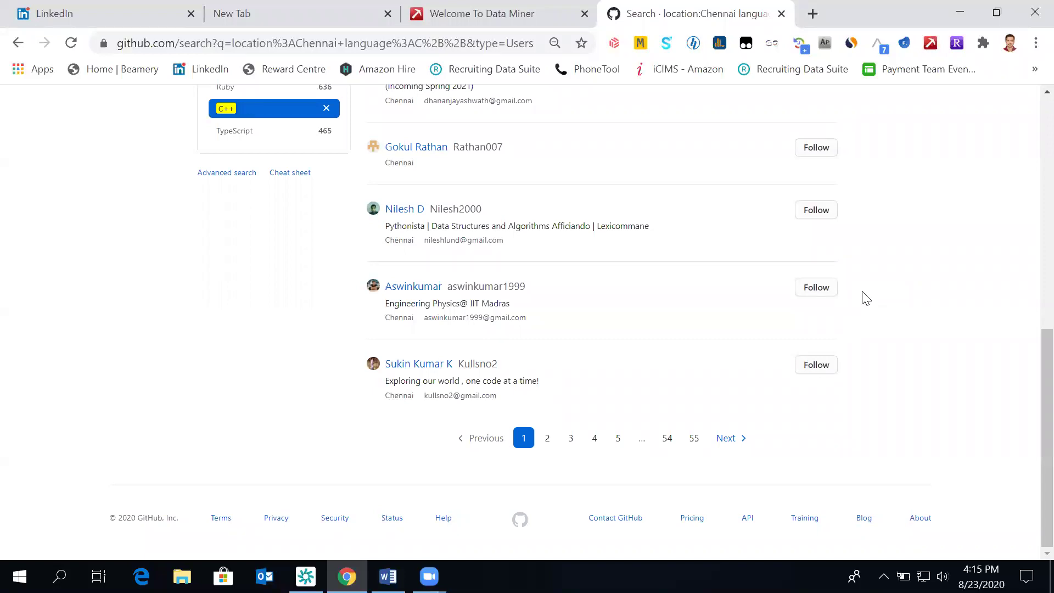
scroll(865, 298, "up", 15)
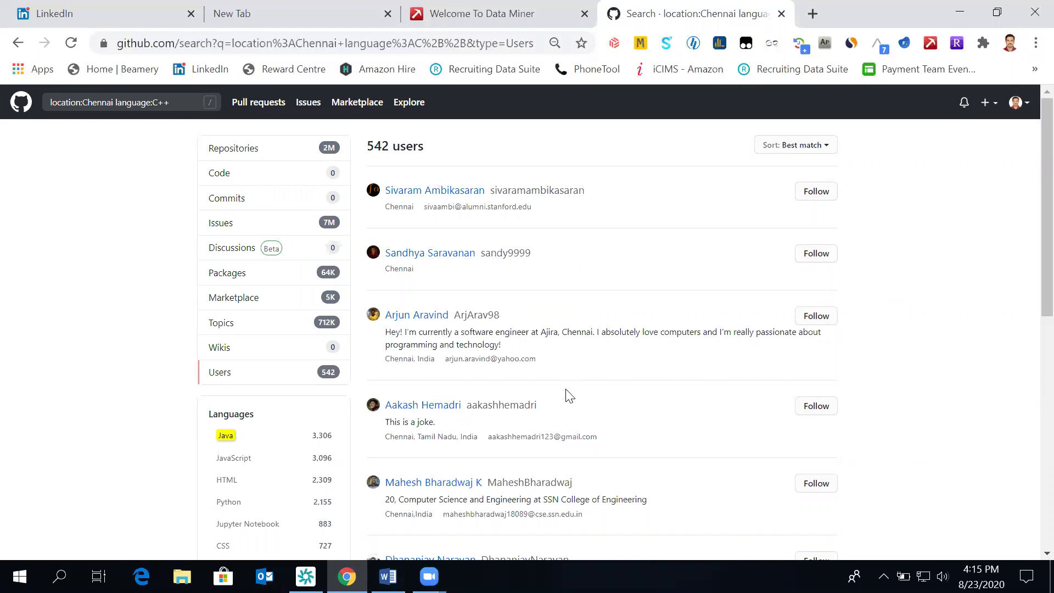
scroll(566, 406, "down", 5)
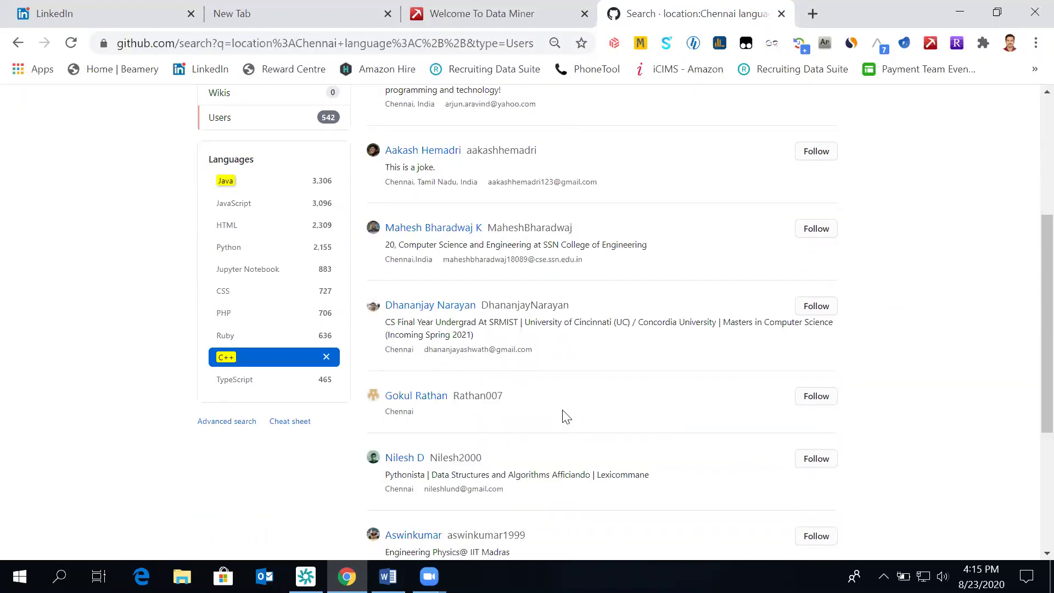
scroll(566, 417, "down", 5)
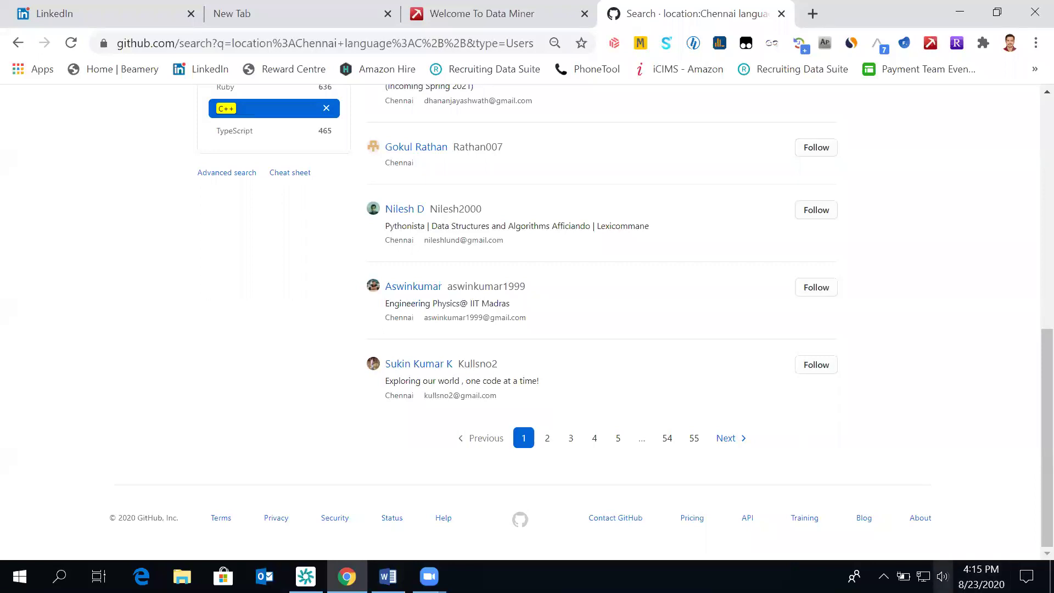
left_click(942, 576)
left_click(968, 536)
left_click(980, 535)
left_click(989, 536)
left_click(965, 346)
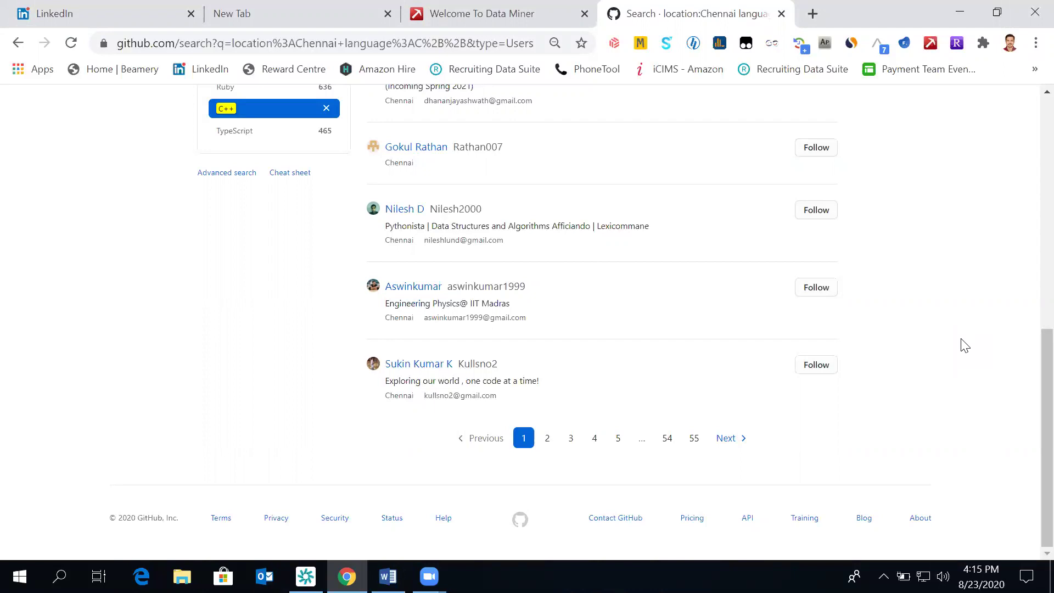
Step: In a new tab, search Google for site:github.com java chennai "100..5000 contributions in the last year" 2005..2016
left_click(812, 13)
type("s")
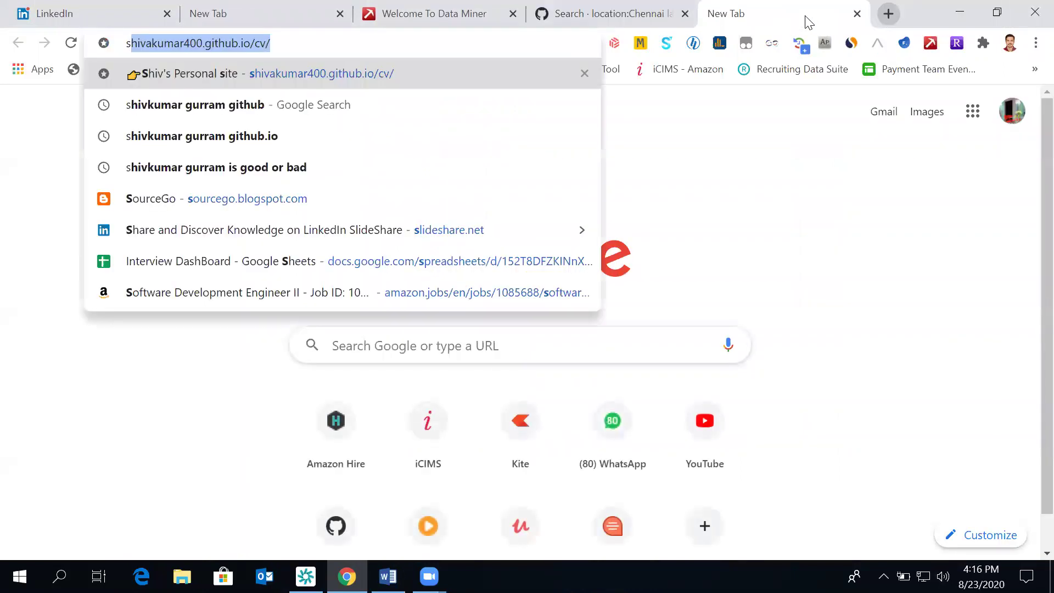
type("it")
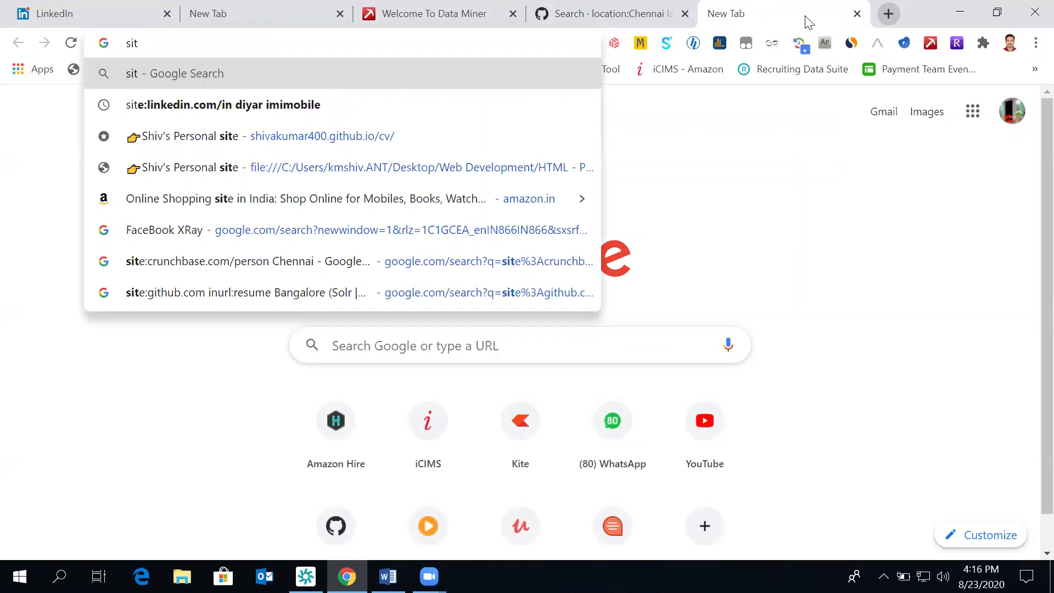
type("te")
key("BackSpace")
key("BackSpace")
key("BackSpace")
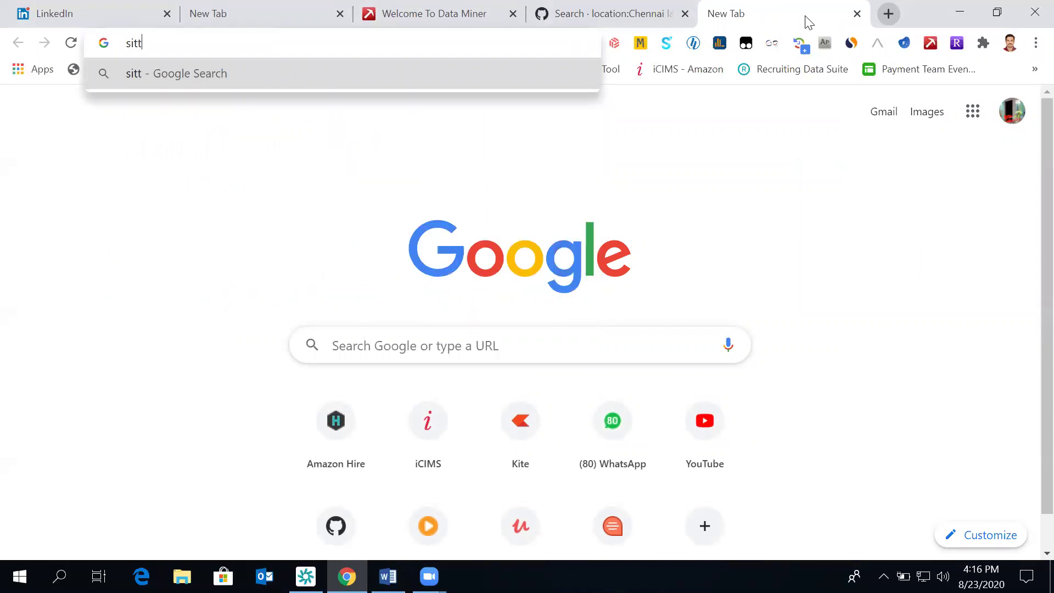
type("te")
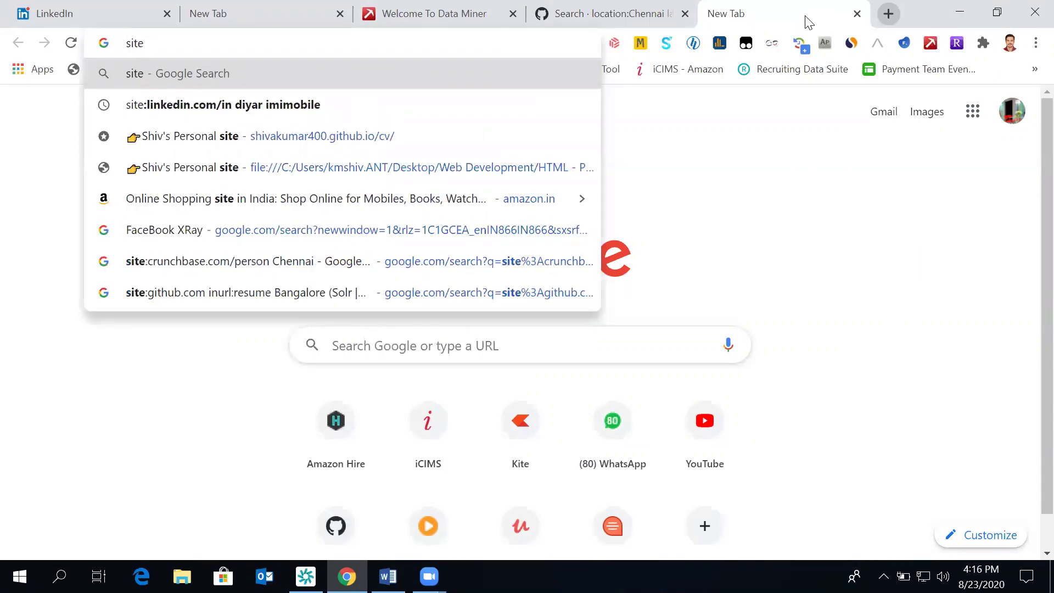
type(":gi")
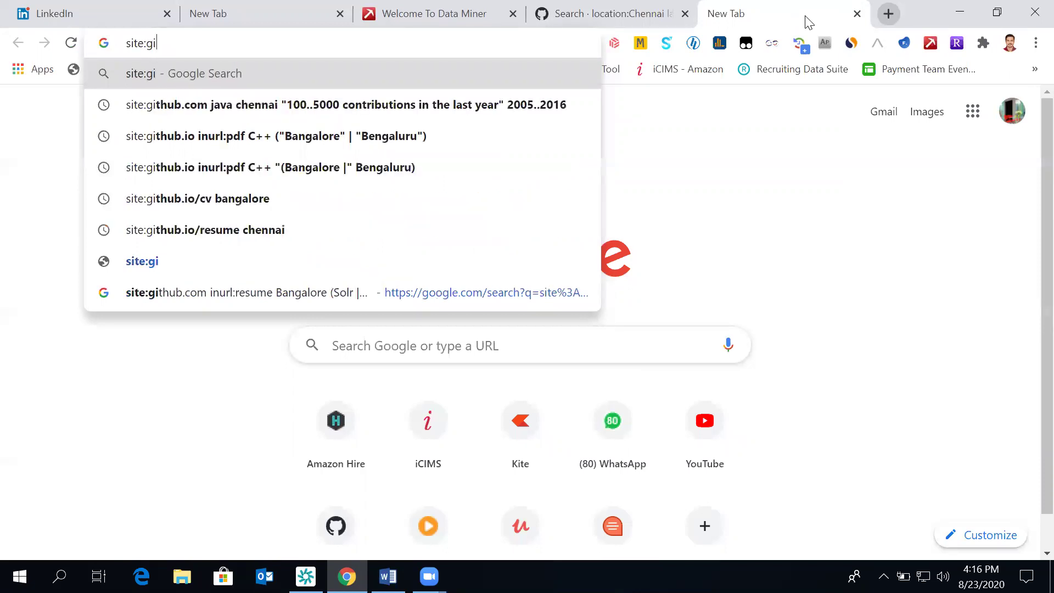
key("Down")
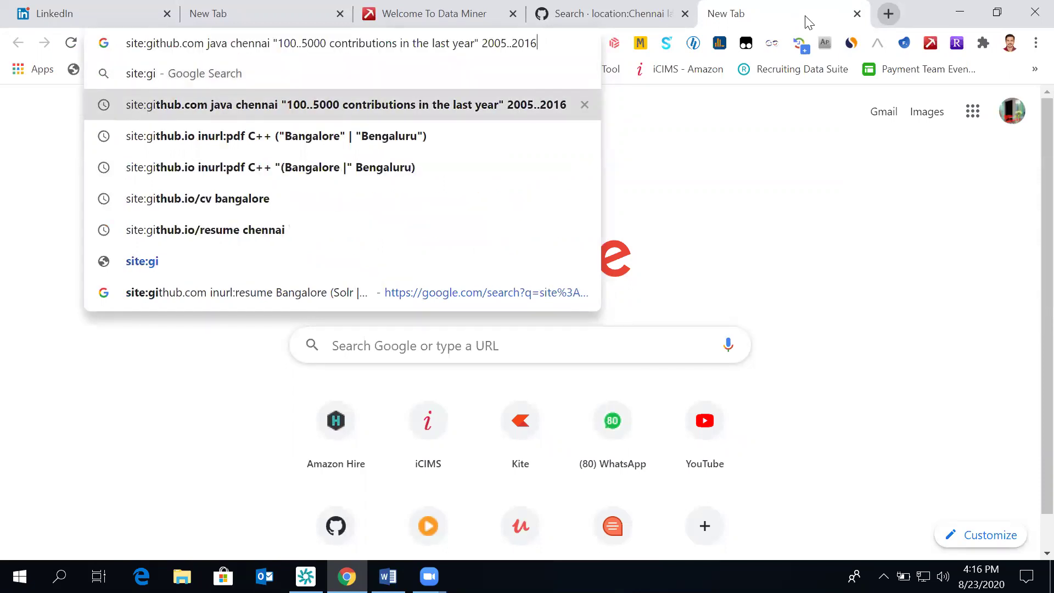
key("Return")
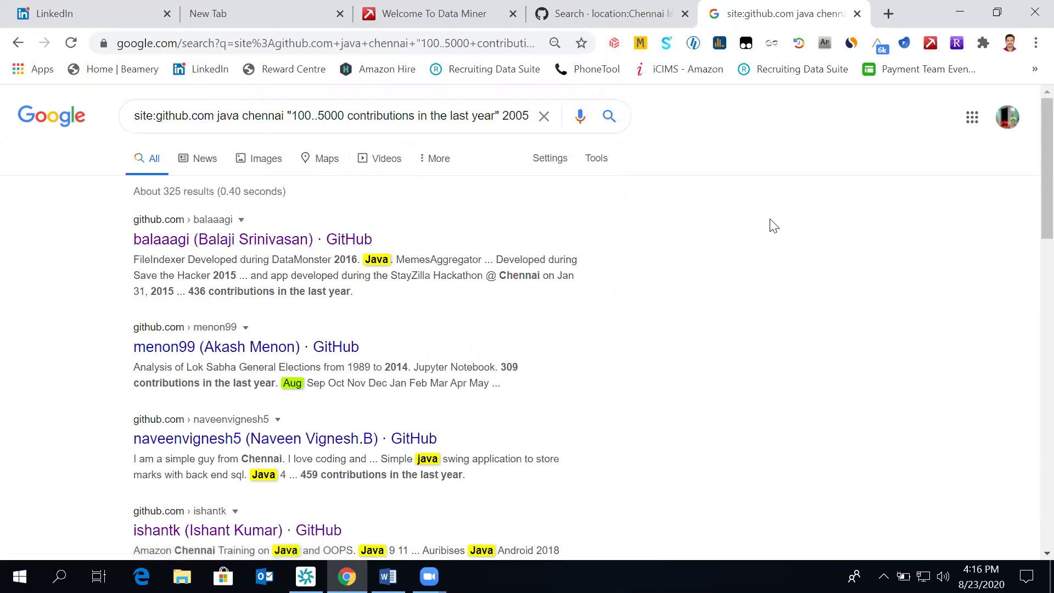
Step: Look over the first page of Google results and open Google's search settings in a separate tab
scroll(774, 225, "down", 15)
scroll(774, 225, "up", 15)
scroll(774, 225, "down", 15)
scroll(774, 225, "up", 15)
right_click(556, 159)
left_click(571, 171)
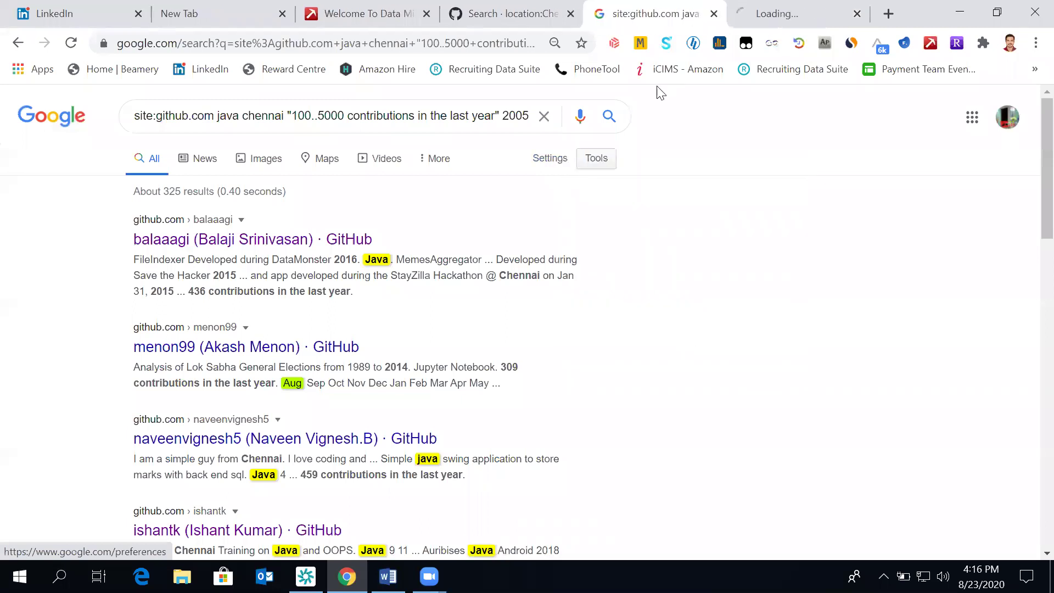
left_click(789, 21)
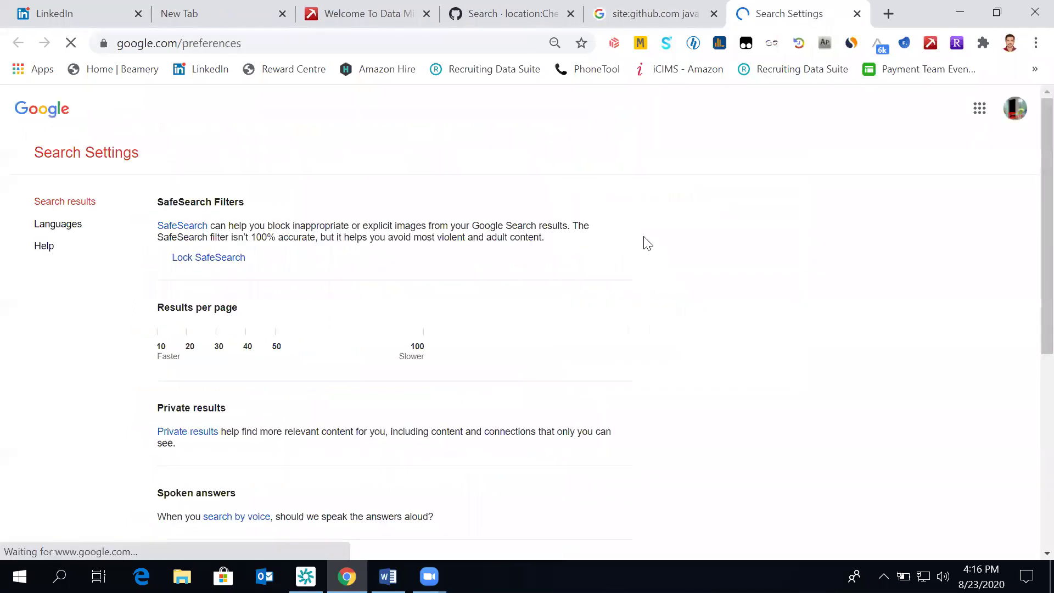
Step: Set Google's results per page to 100, save the preferences and complete the robot check
left_click(422, 332)
left_click_drag(221, 333, 393, 345)
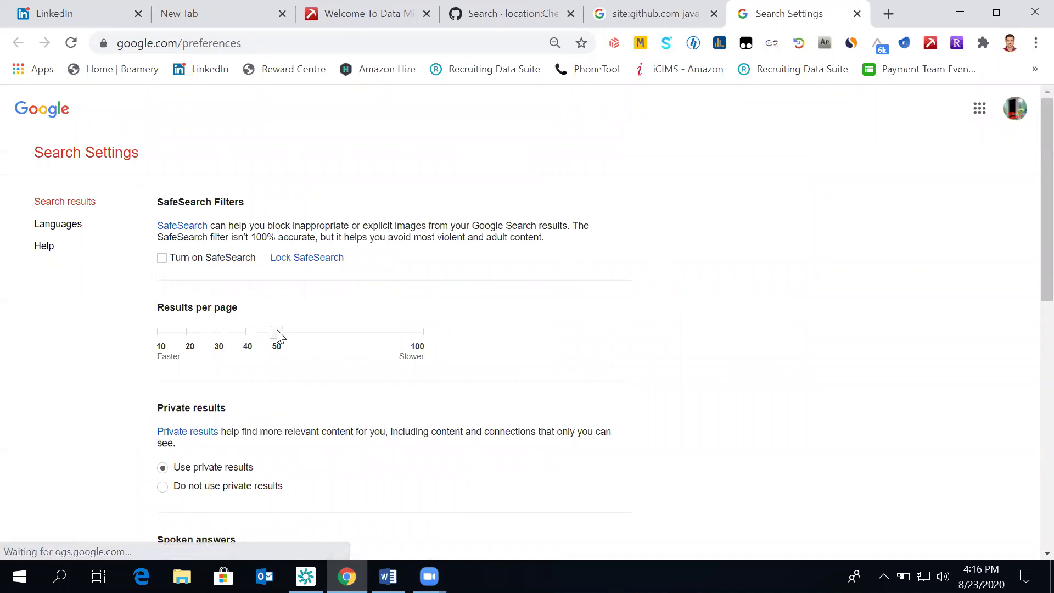
left_click_drag(277, 334, 384, 337)
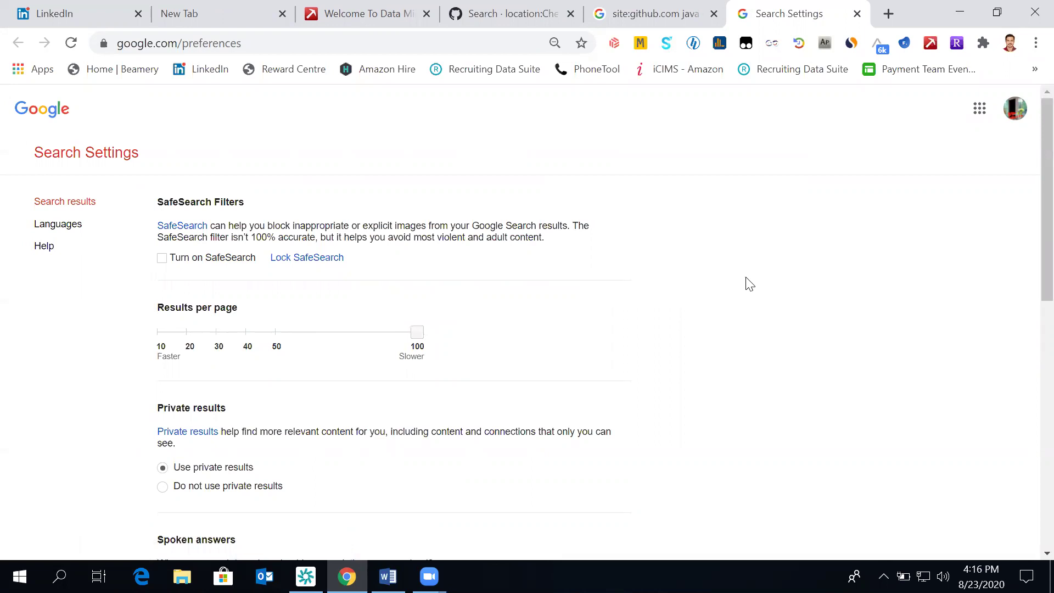
scroll(746, 282, "down", 10)
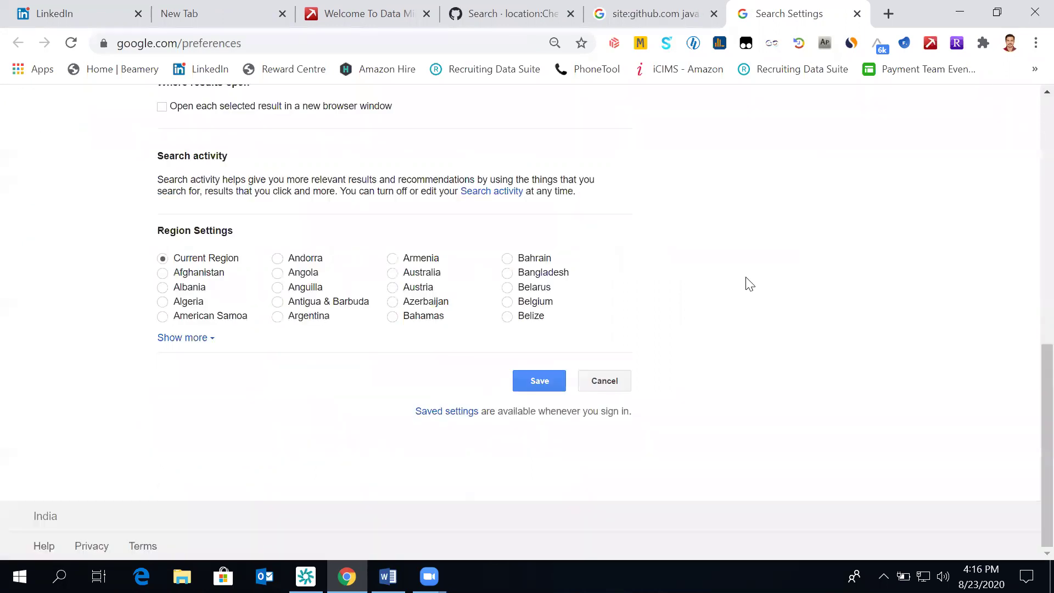
left_click(536, 379)
left_click(668, 134)
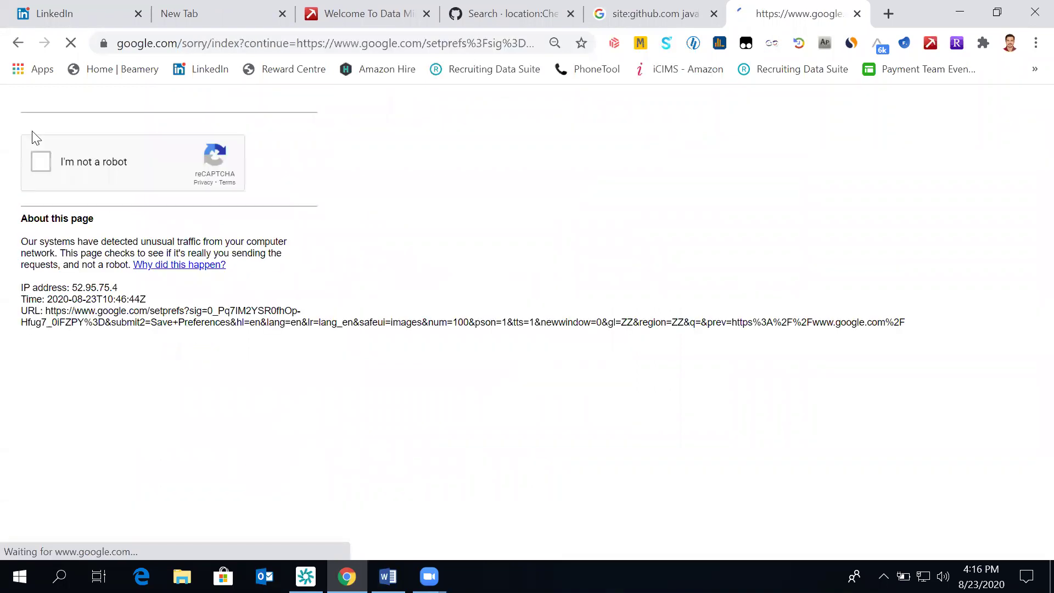
left_click(30, 162)
Step: Return to the GitHub profile search on Google, reload it and look through the list of Java profiles
left_click(632, 13)
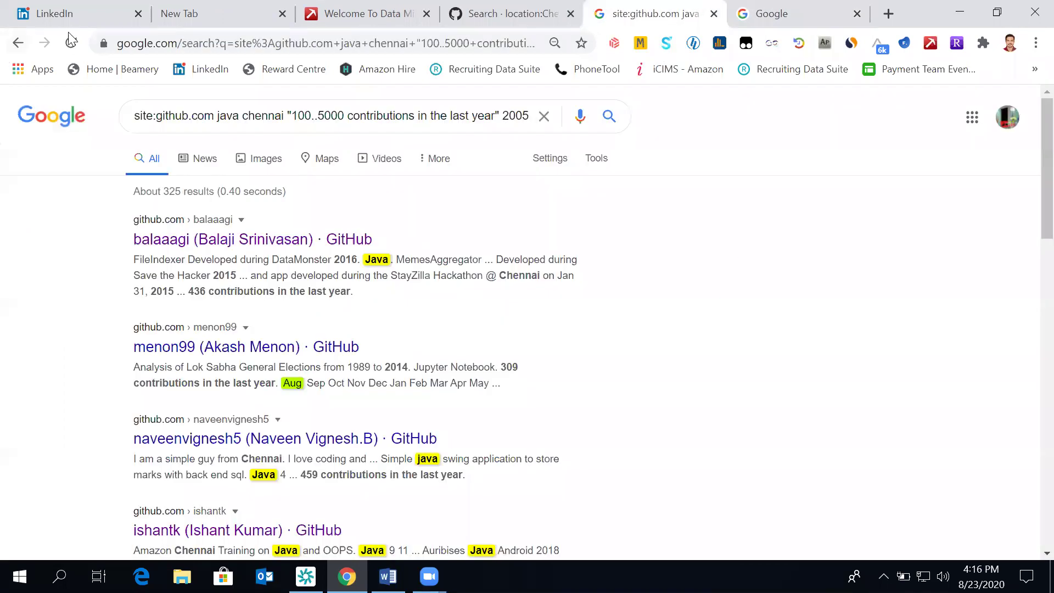
left_click(78, 47)
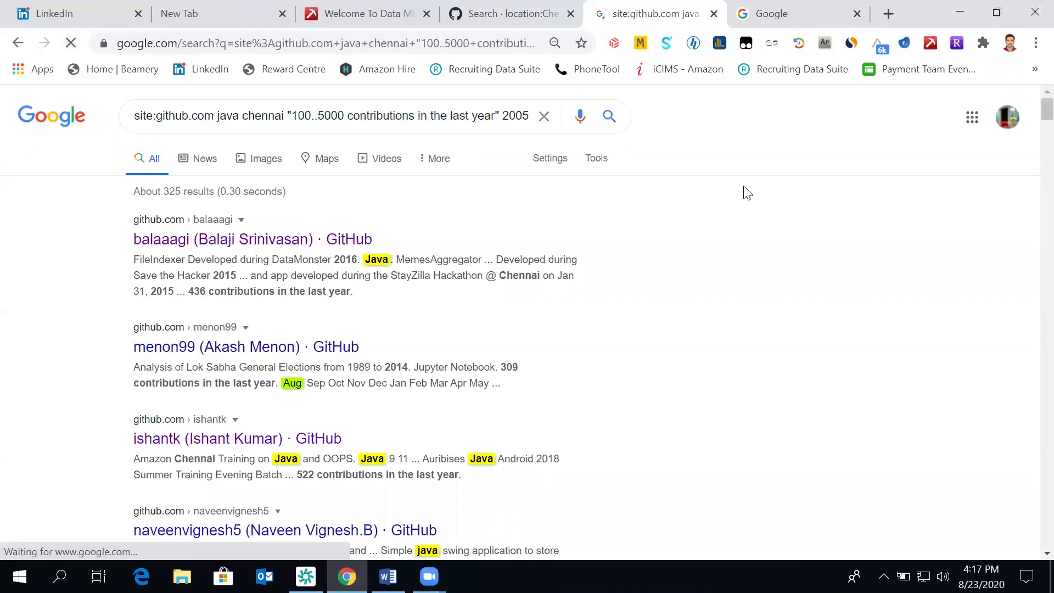
scroll(795, 242, "down", 6)
scroll(797, 244, "down", 20)
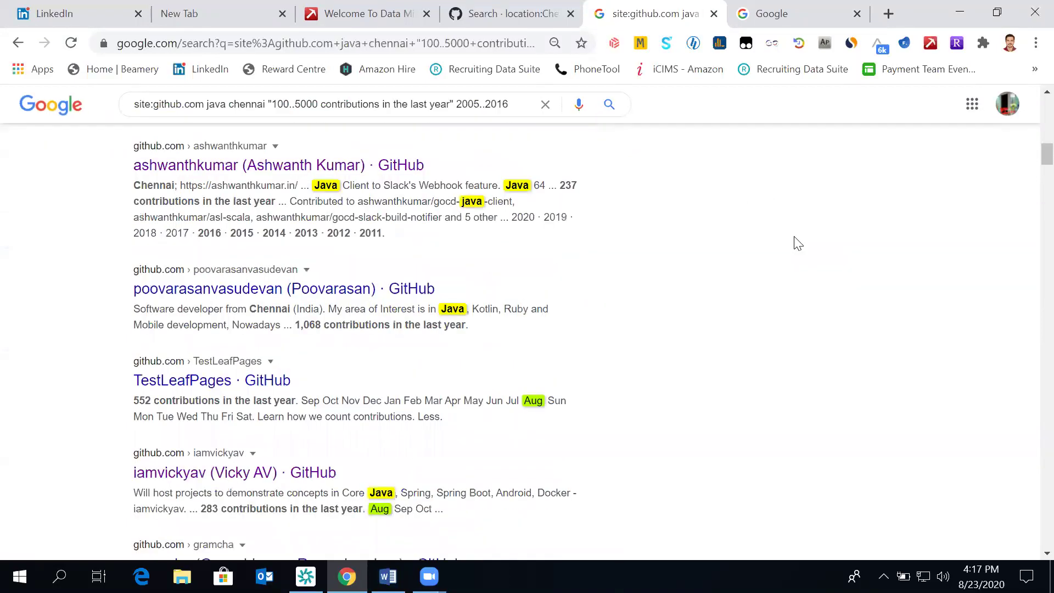
scroll(798, 243, "down", 20)
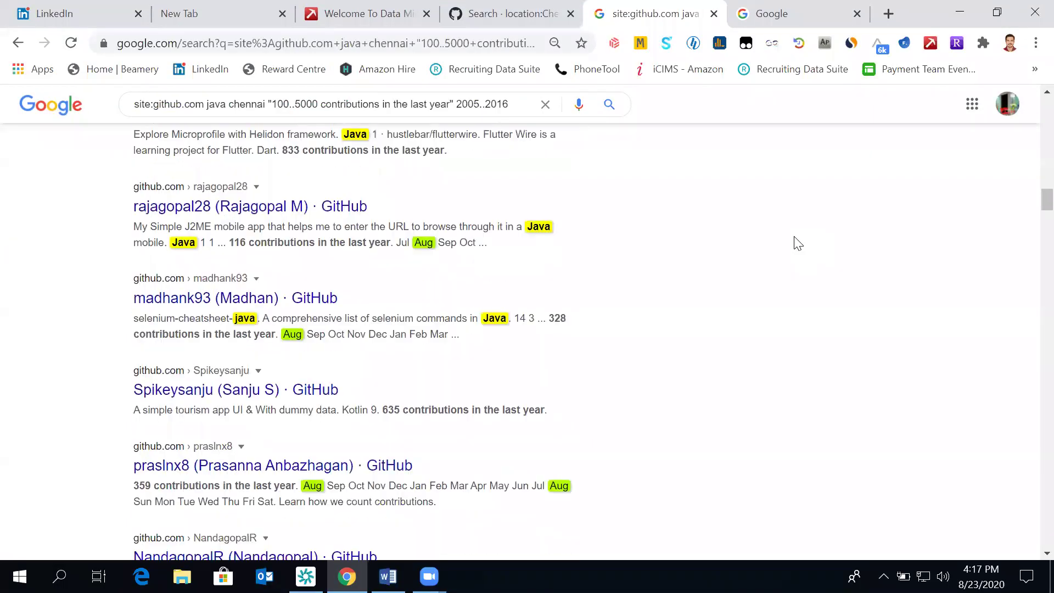
scroll(798, 244, "down", 20)
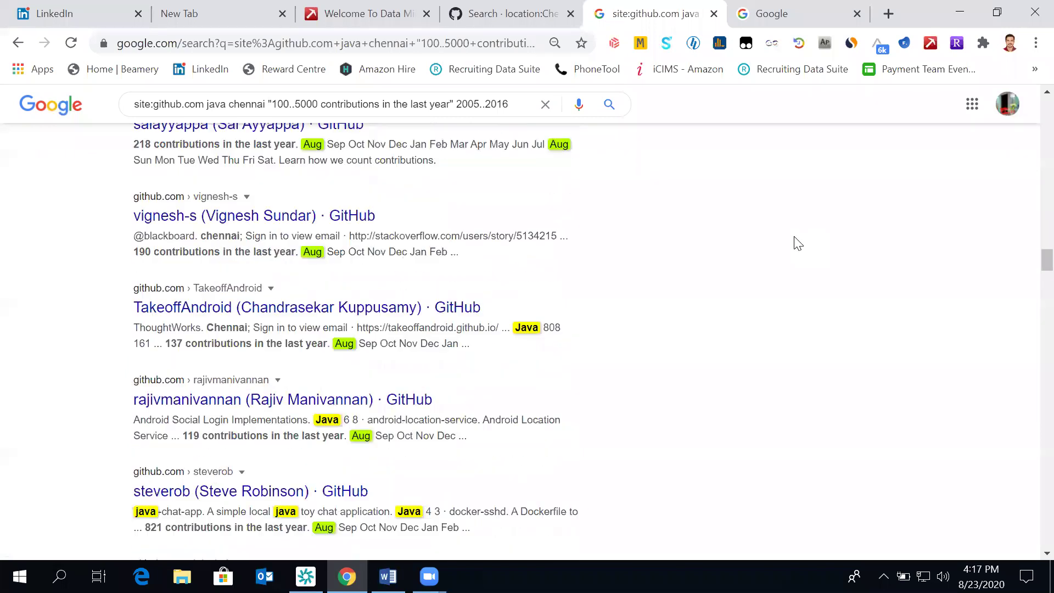
scroll(798, 243, "down", 8)
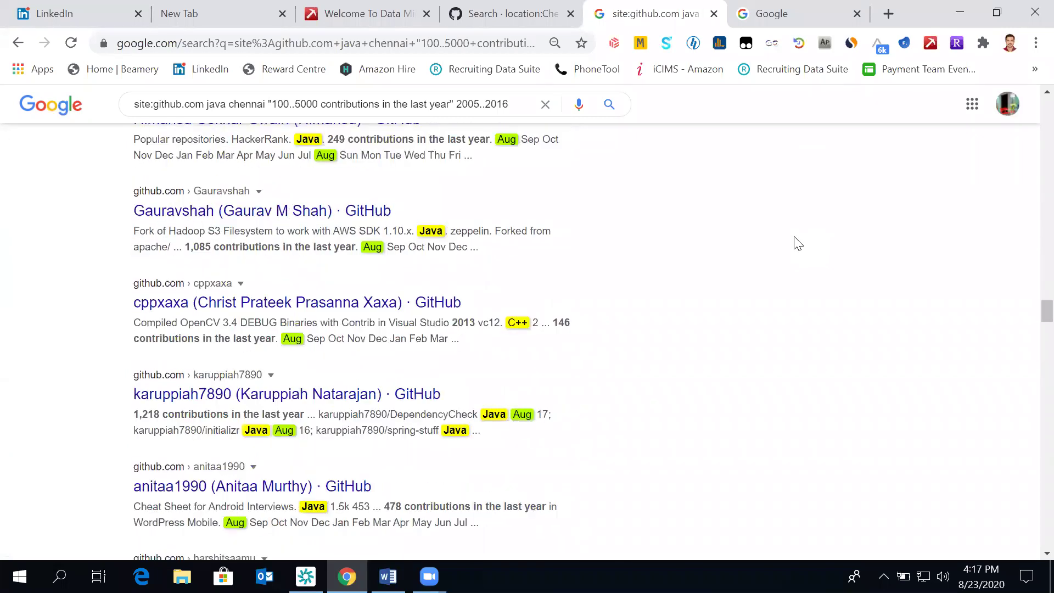
scroll(797, 243, "down", 8)
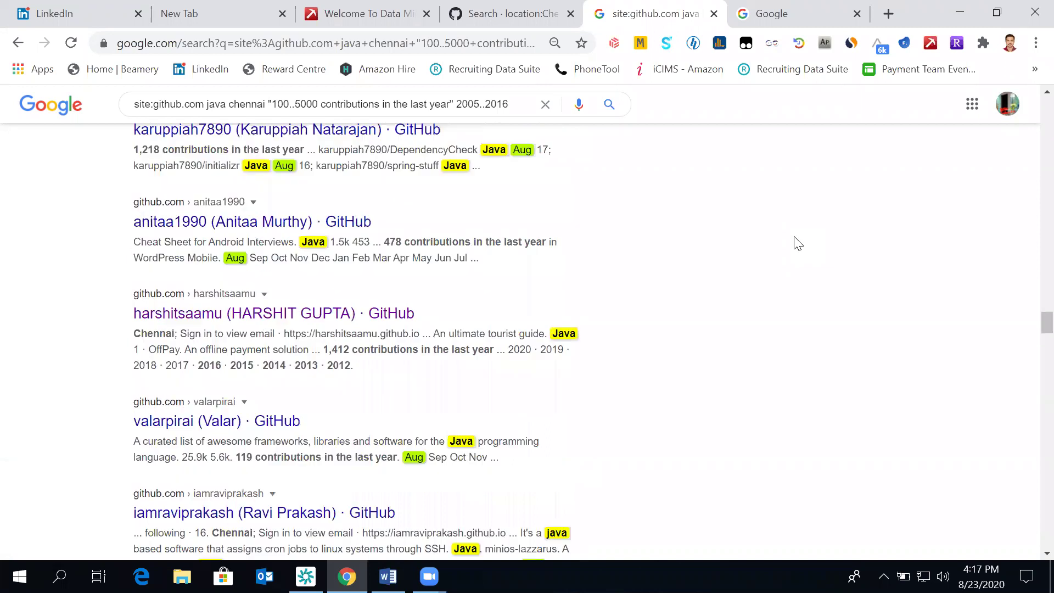
scroll(798, 243, "down", 20)
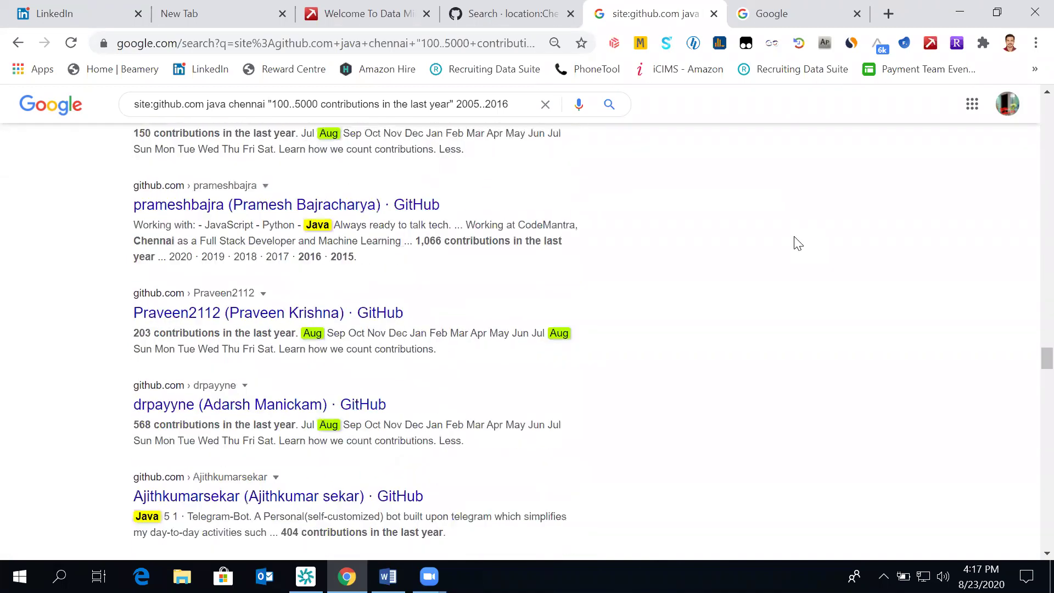
Step: Look through the rest of the Google list of GitHub Java profiles and return to the start of the results
scroll(797, 243, "down", 20)
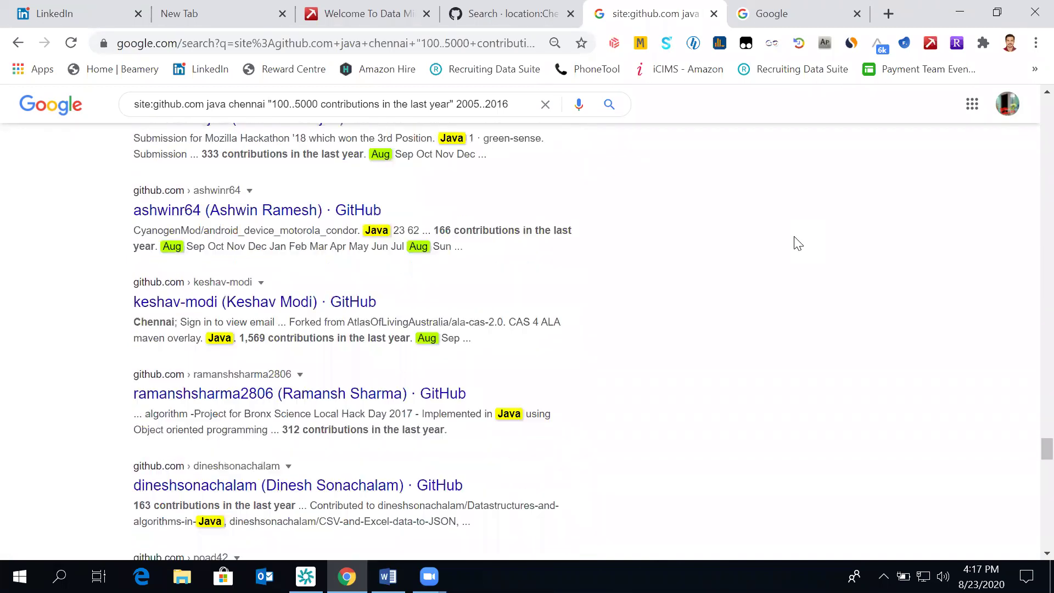
scroll(797, 243, "down", 5)
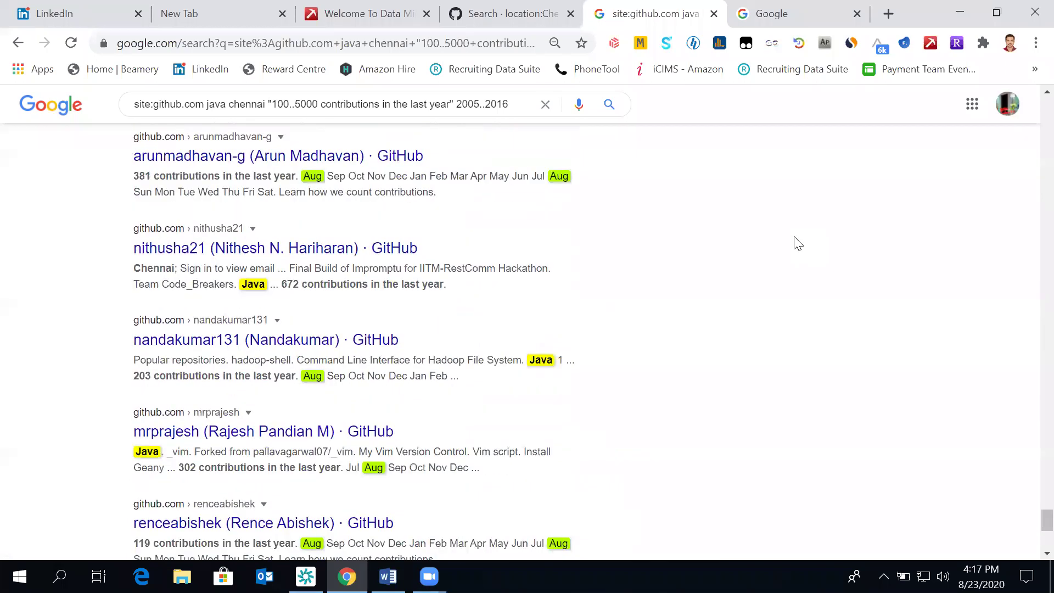
scroll(798, 243, "down", 20)
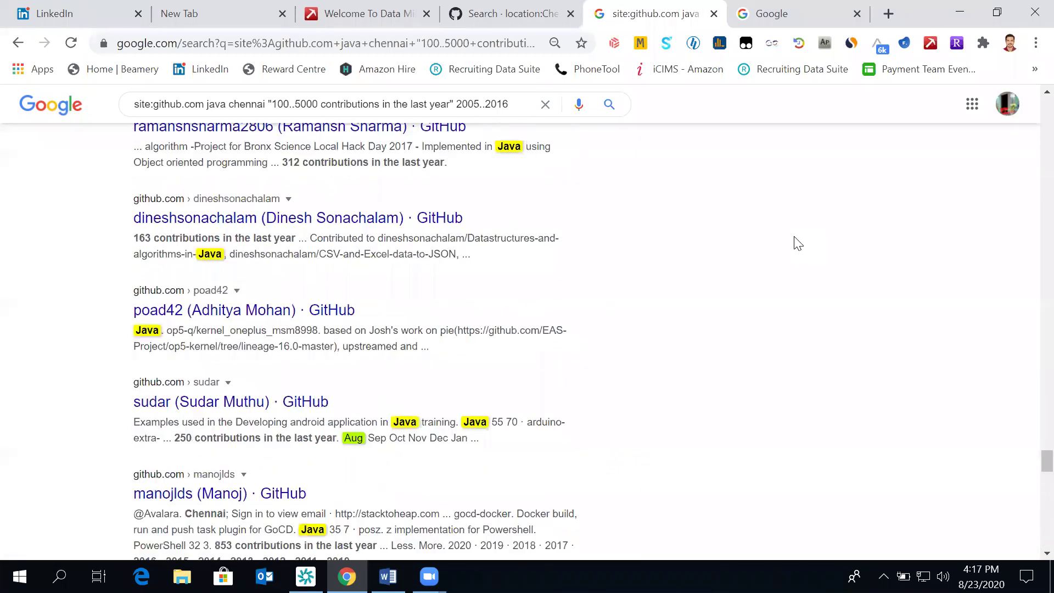
scroll(798, 244, "up", 20)
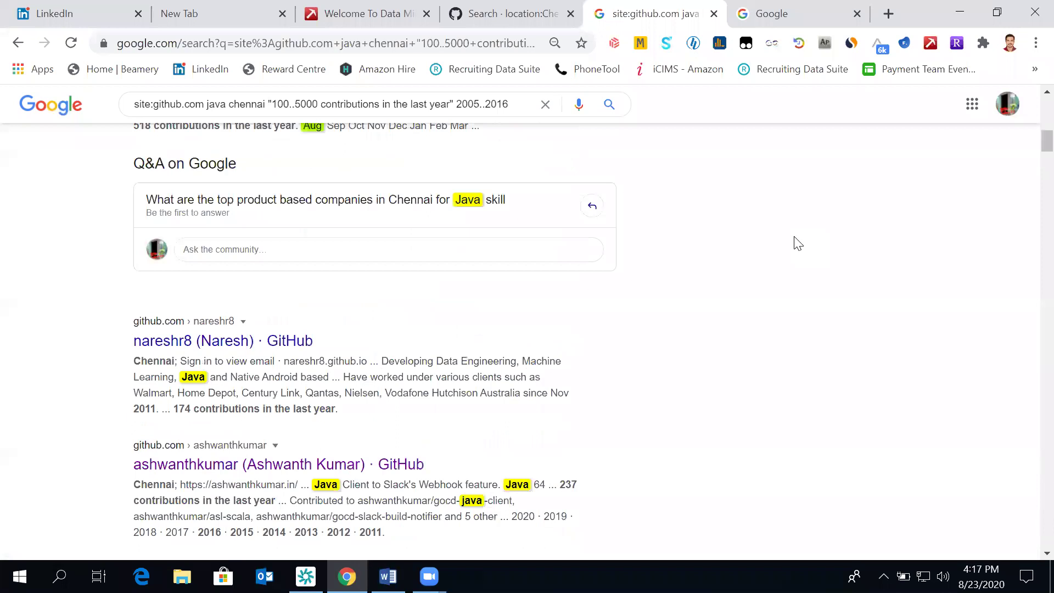
scroll(797, 243, "up", 2)
Step: Review GitHub's list of Chennai C++ users from its start, then return to the Google search results for Java profiles
left_click(757, 12)
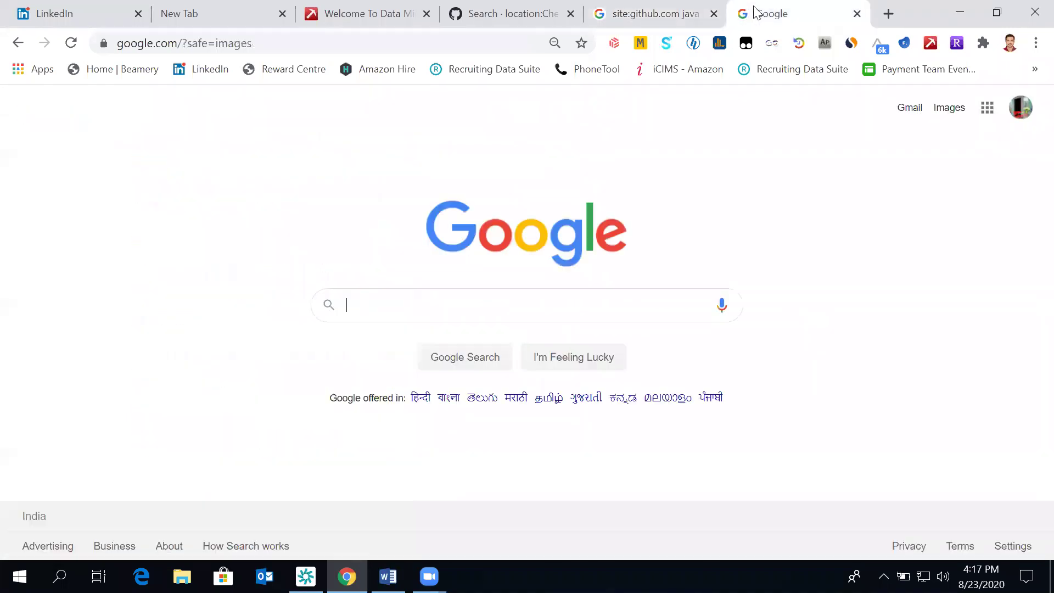
left_click(470, 21)
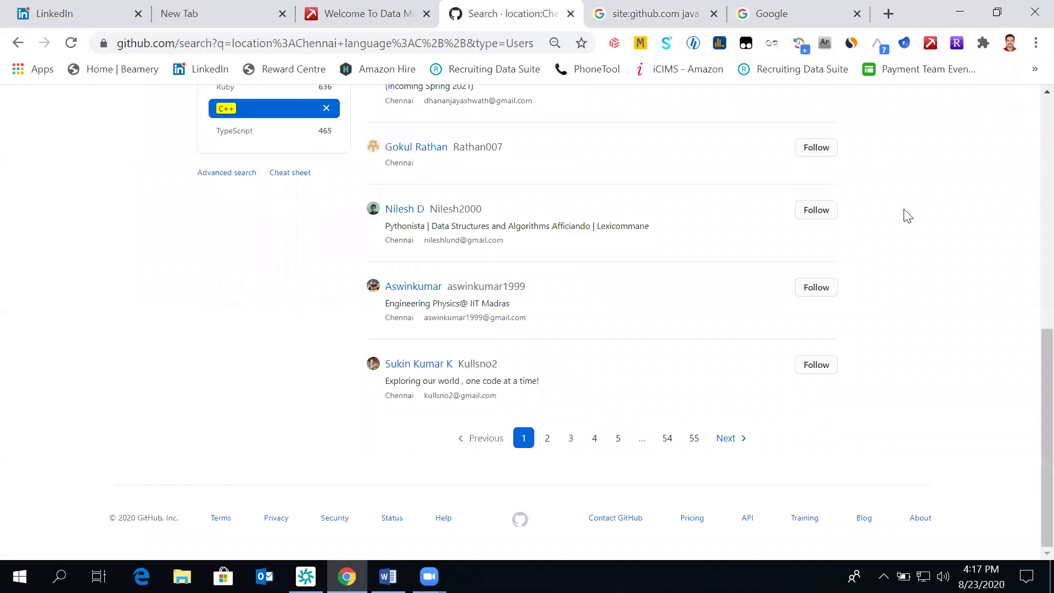
scroll(908, 215, "up", 10)
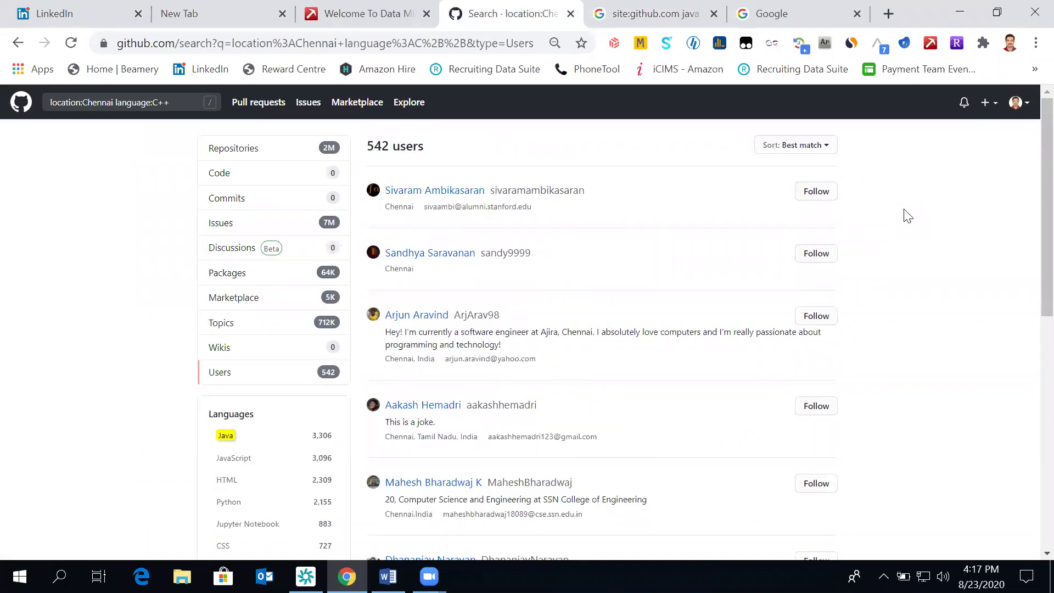
left_click(766, 16)
left_click(652, 21)
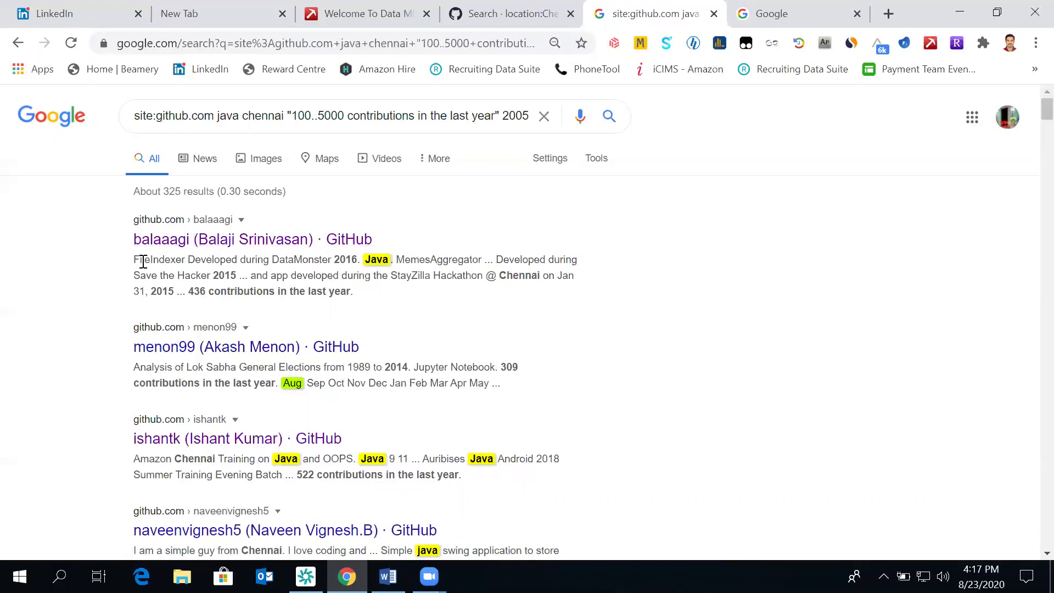
Step: Highlight the description text under the first Google result to examine the profile data it offers
left_click_drag(136, 262, 358, 296)
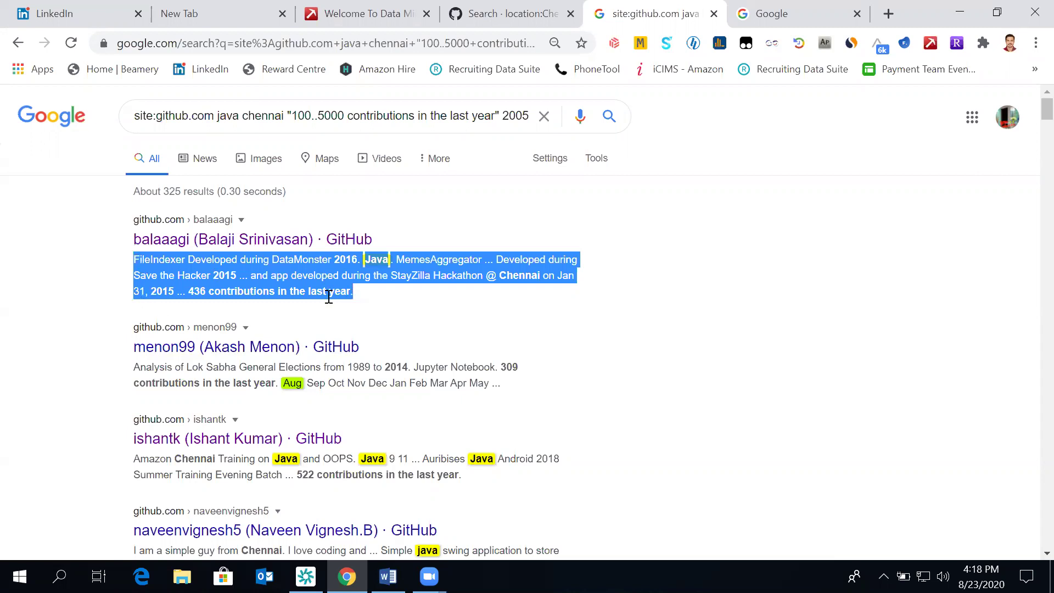
left_click(598, 292)
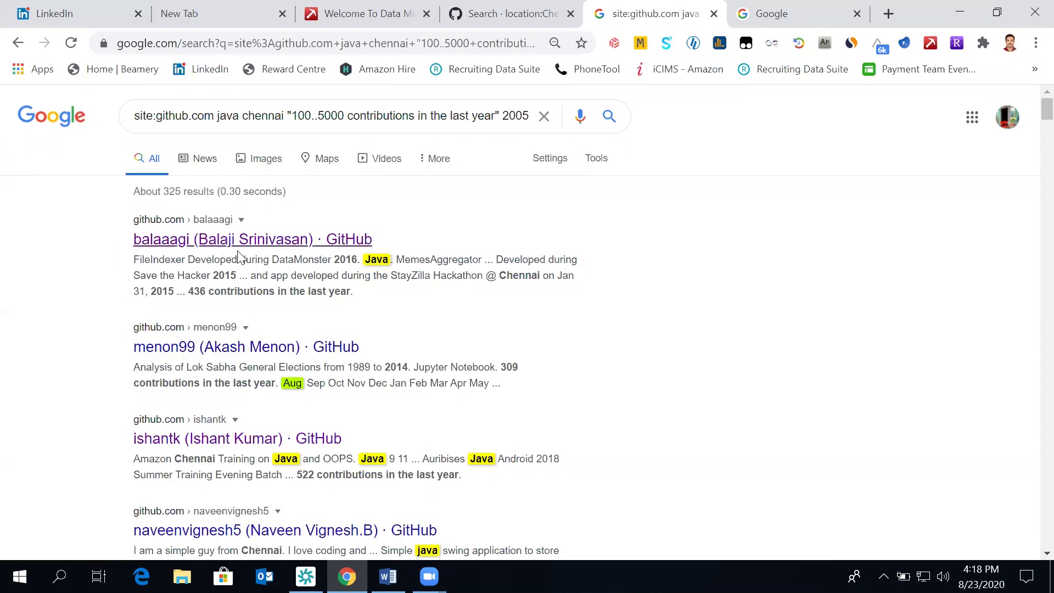
left_click_drag(134, 259, 373, 296)
left_click(689, 345)
Step: On GitHub's list of Chennai C++ users, start a new recipe in Data Miner's Recipe Creator
left_click(524, 14)
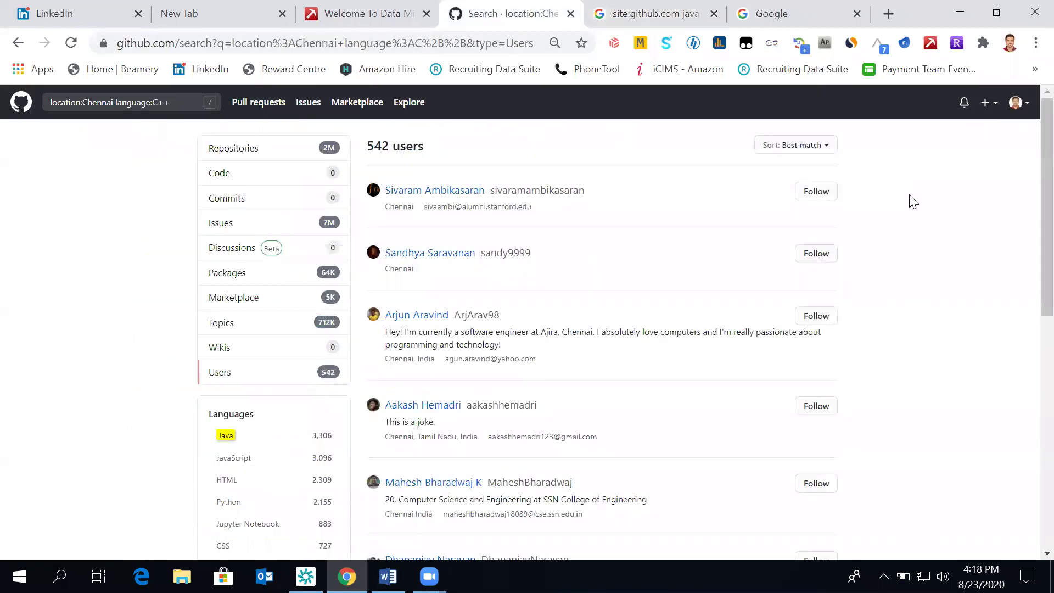
left_click(957, 44)
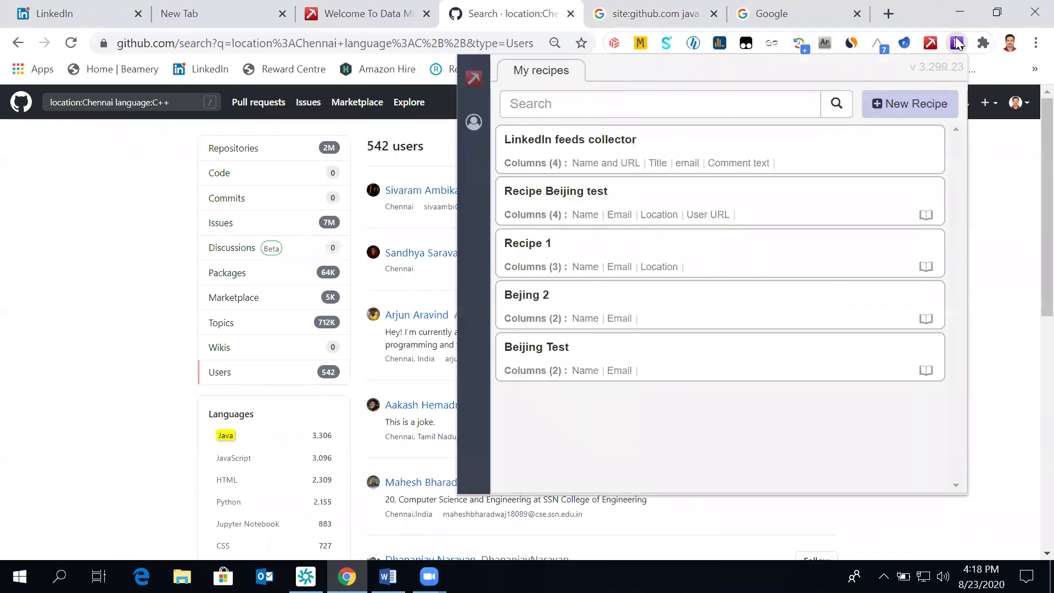
left_click(906, 108)
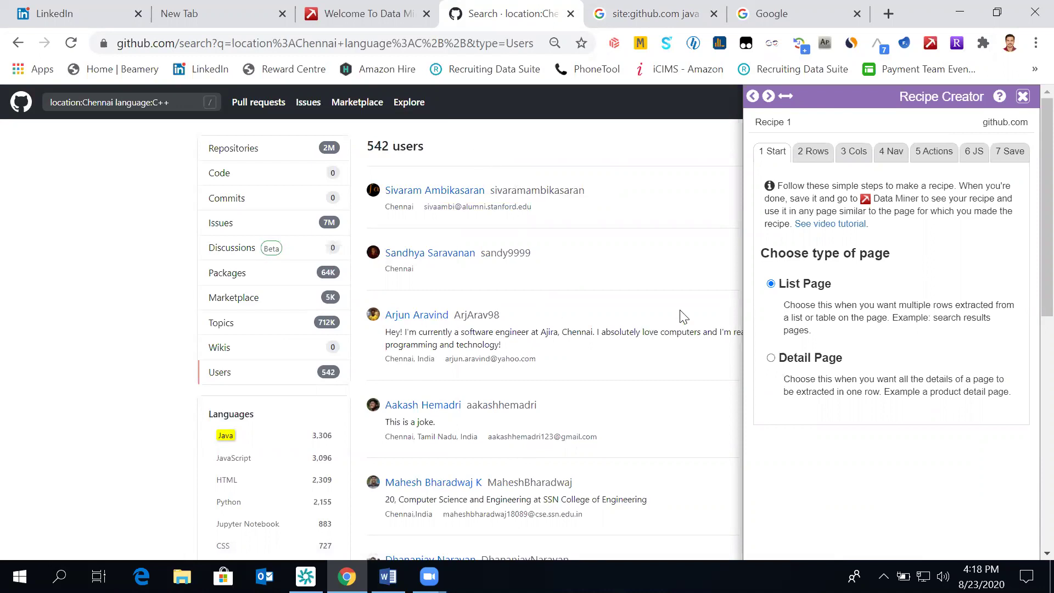
Step: Try the recipe's Detail Page and List Page types, ending on Detail Page
left_click(772, 361)
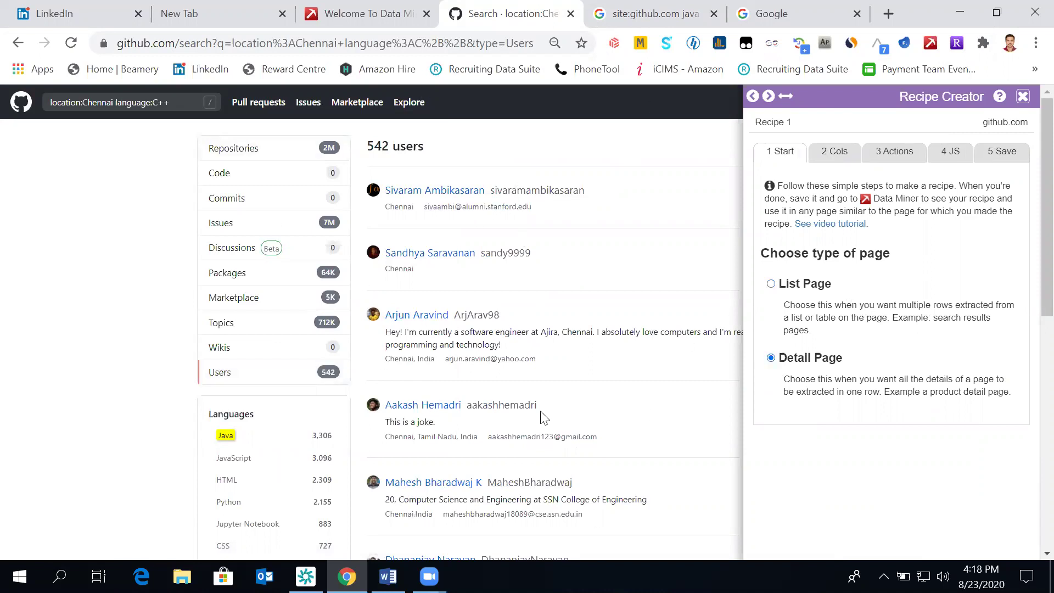
left_click(771, 284)
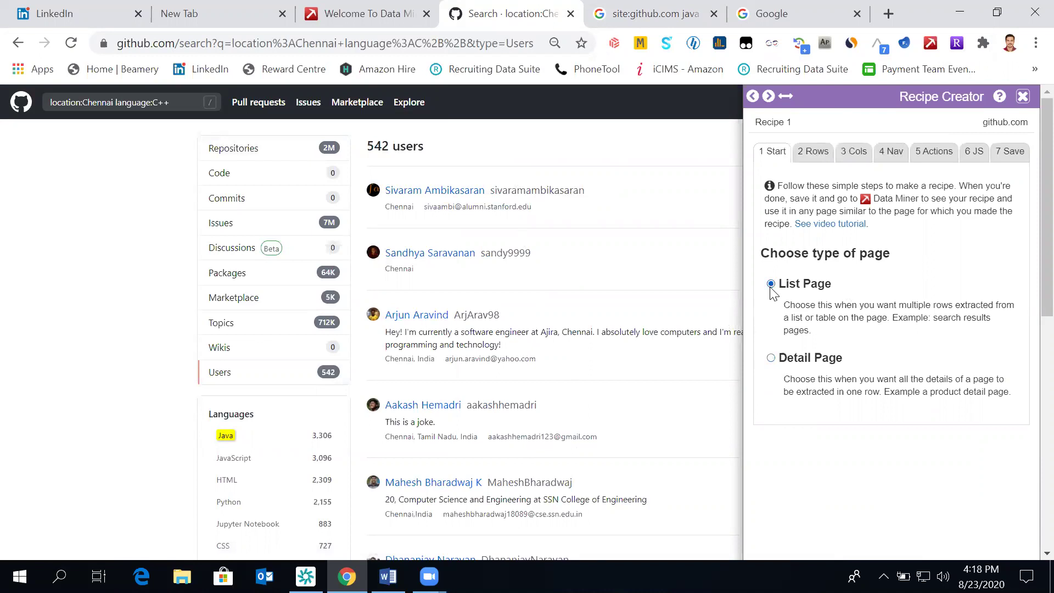
left_click(771, 358)
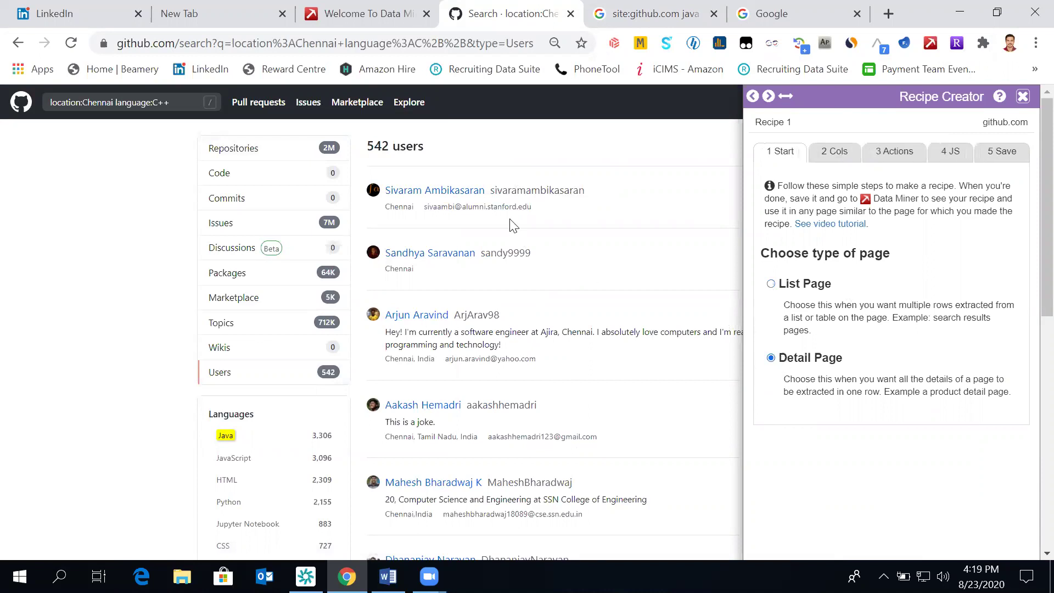
Step: Open the first listed user's profile in a separate tab as a detail page example, compare it with the list, and close it
right_click(456, 191)
left_click(472, 202)
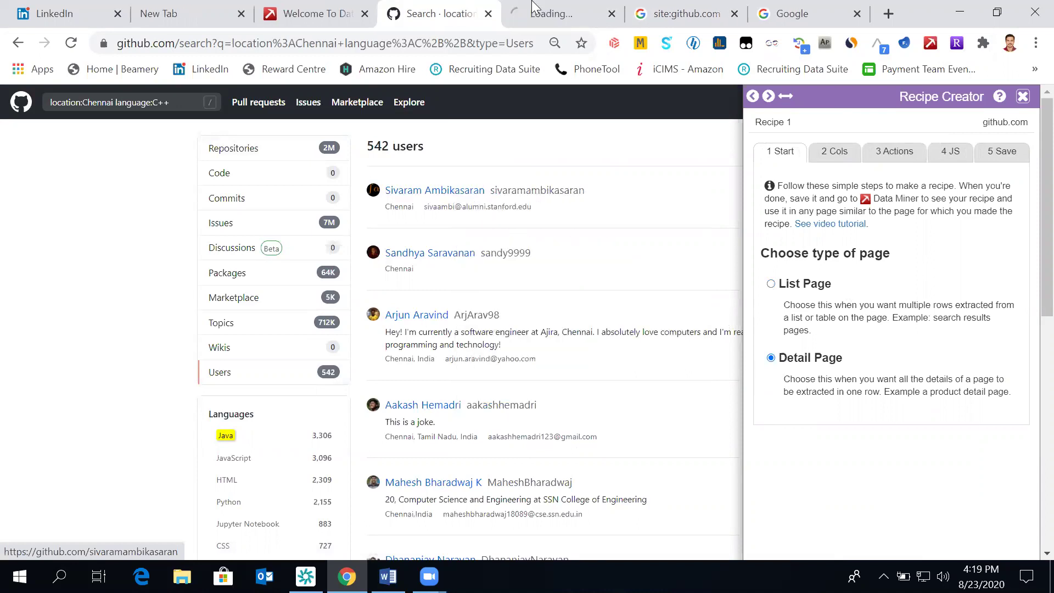
left_click(532, 6)
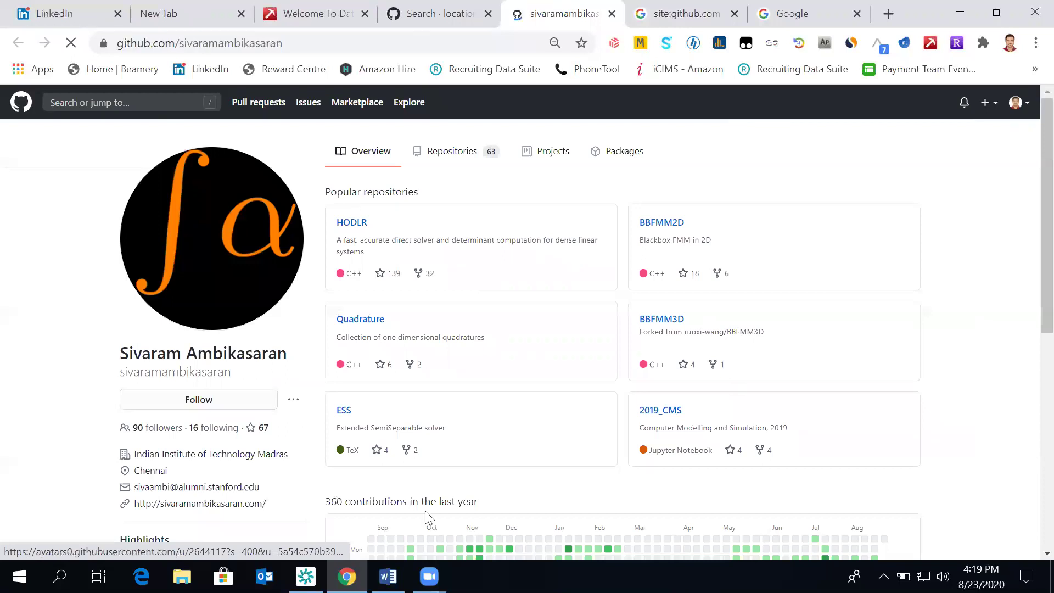
left_click(420, 22)
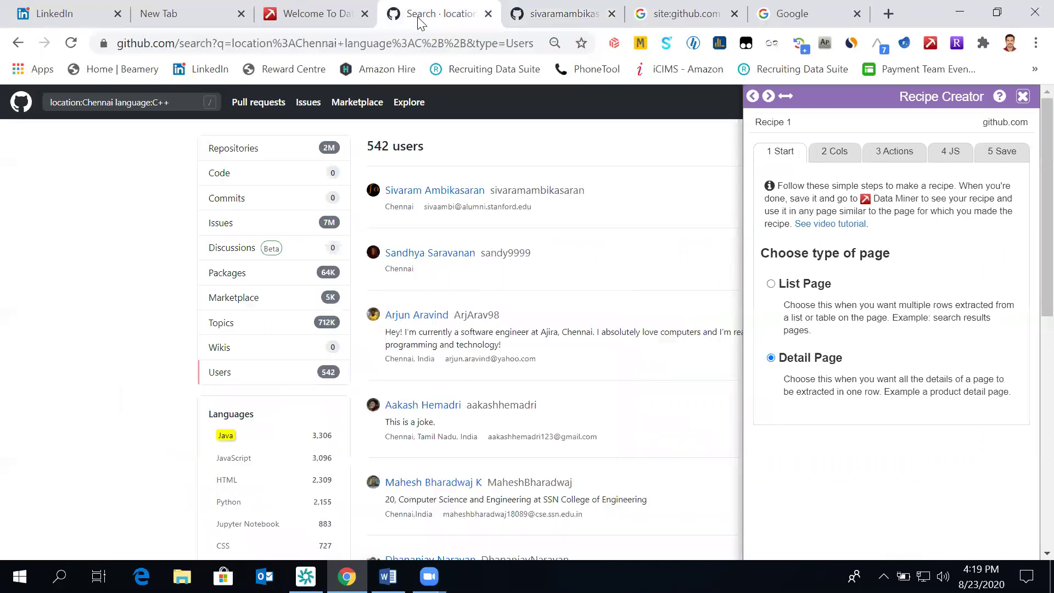
left_click(559, 16)
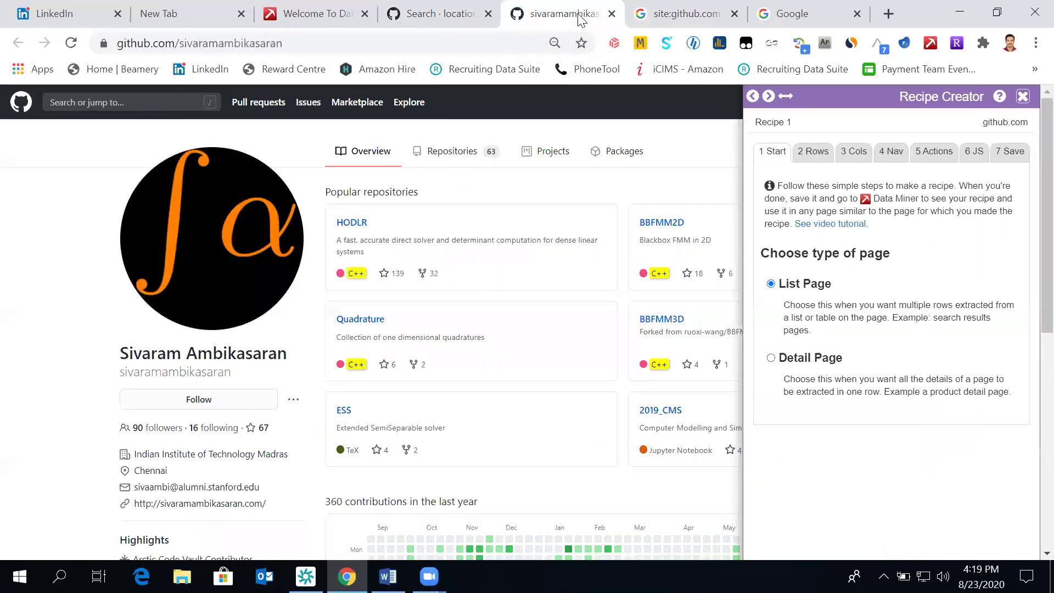
left_click(612, 14)
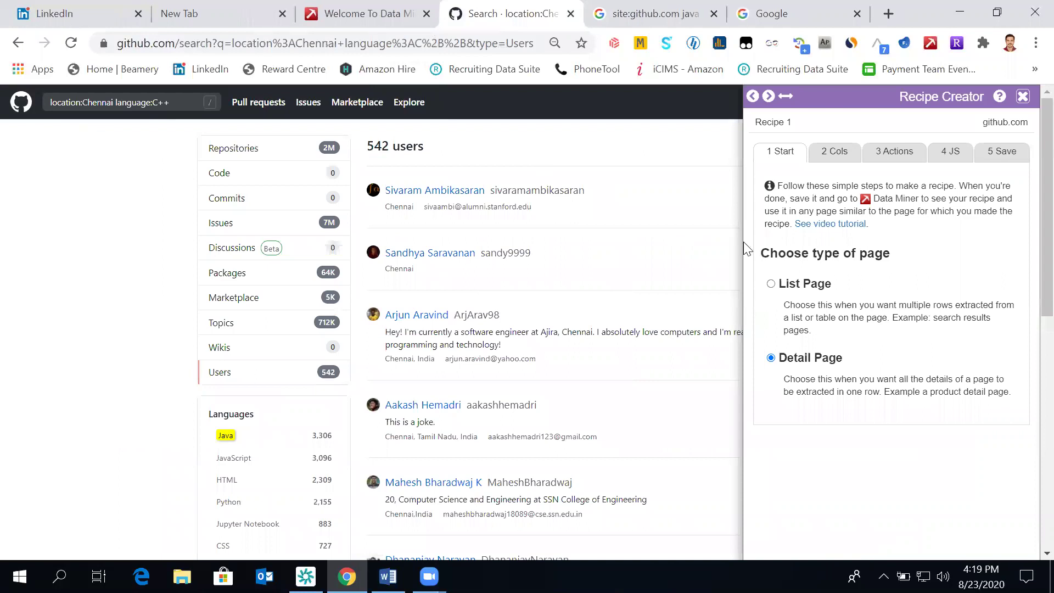
Step: Set the recipe's page type to List Page and open its row definition with the Find tool
left_click(771, 283)
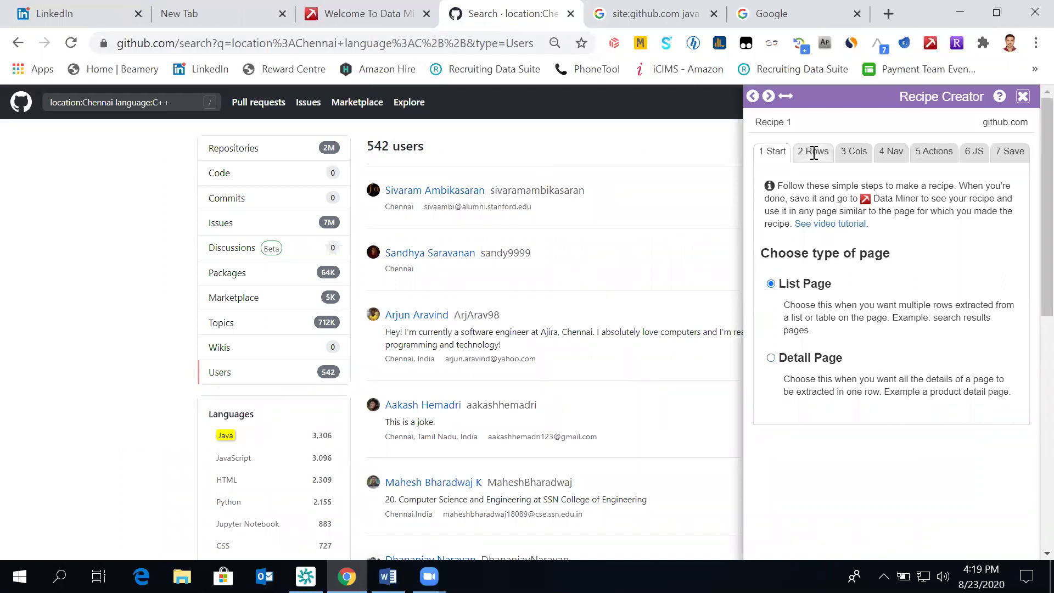
left_click(814, 153)
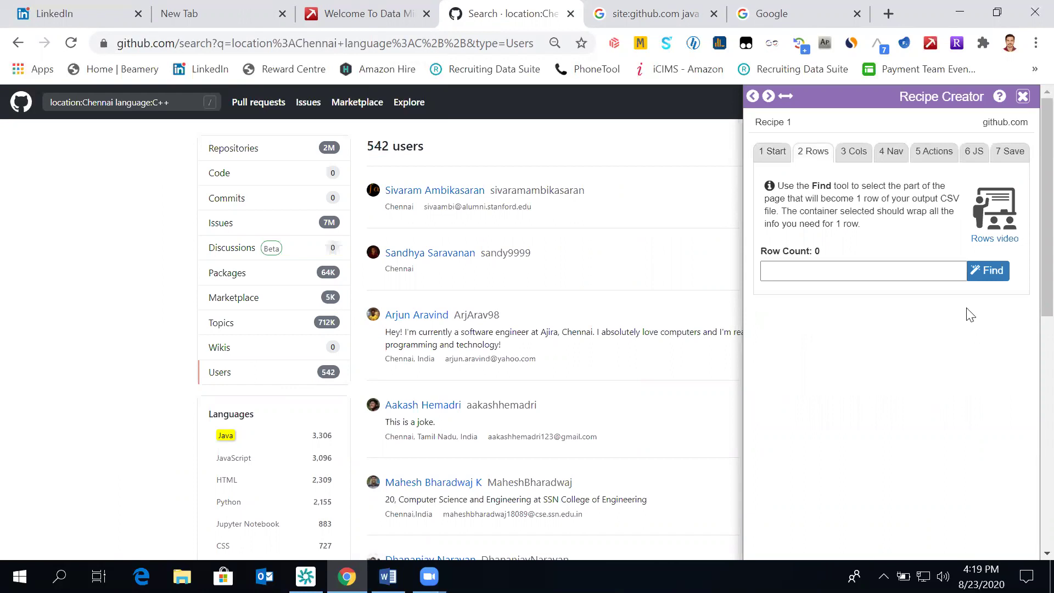
left_click(984, 278)
Step: Reduce the browser zoom of the GitHub user list to 50%
left_click(1035, 43)
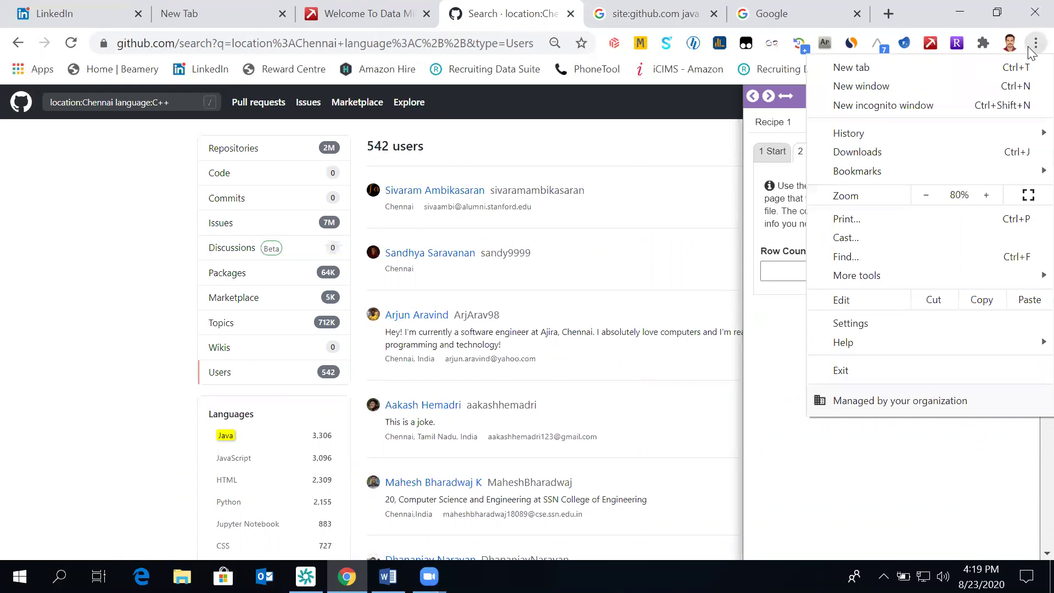
left_click(927, 196)
left_click(927, 195)
left_click(927, 196)
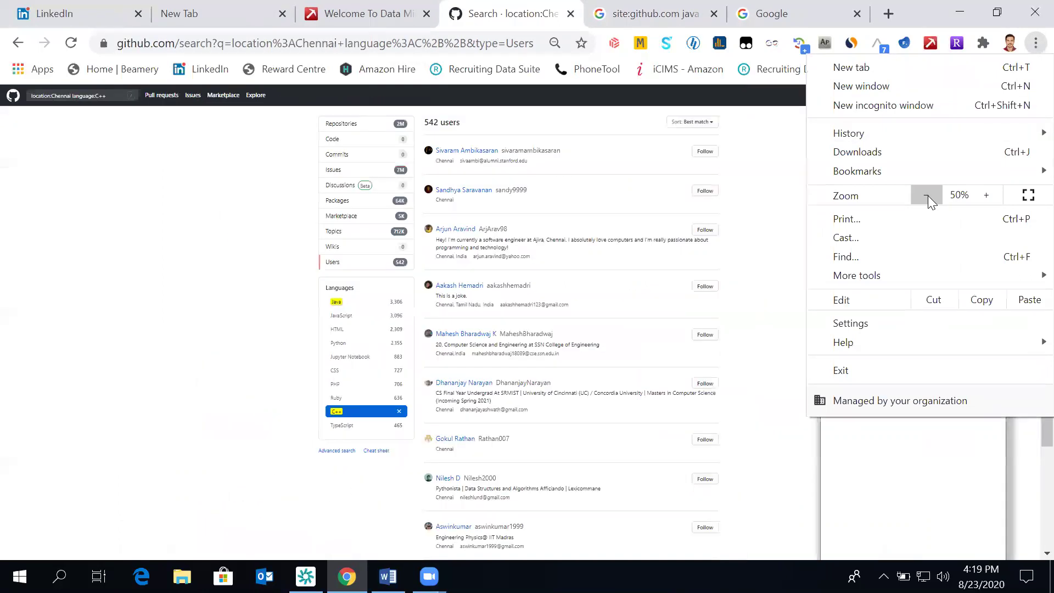
left_click(775, 225)
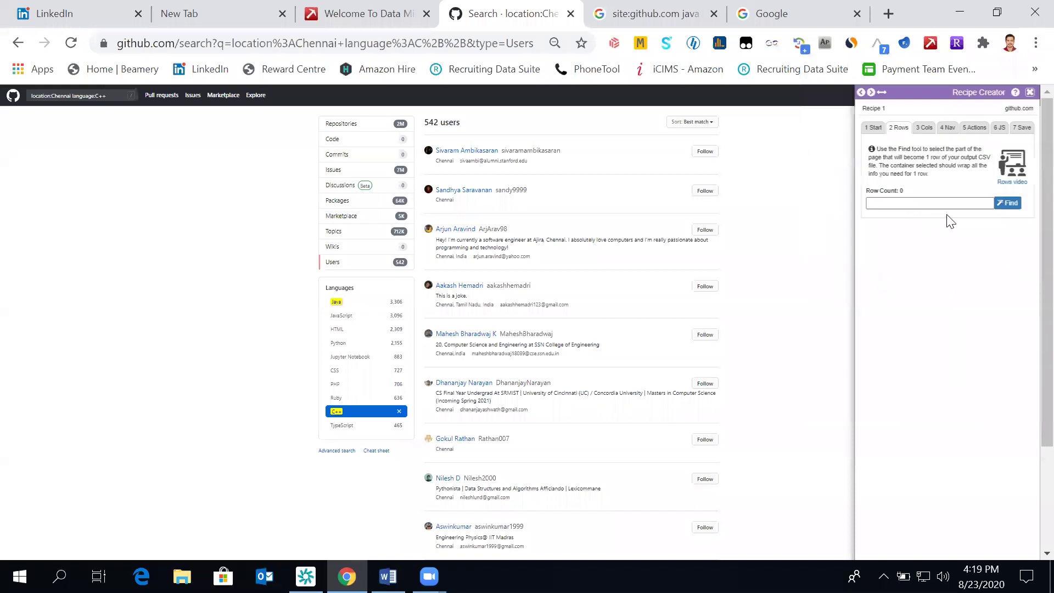
left_click(1006, 211)
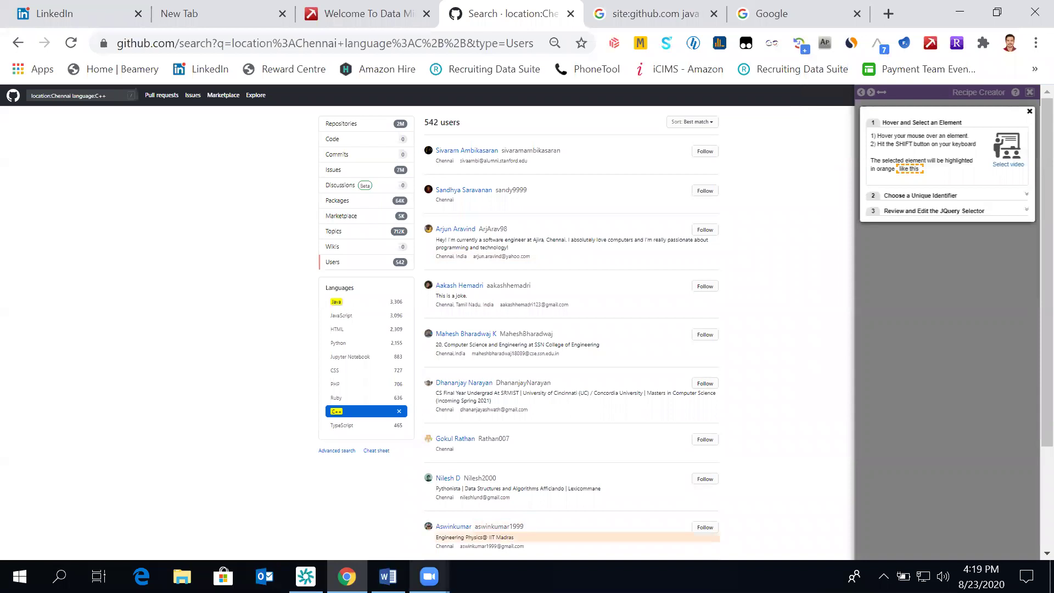
mouse_move(429, 577)
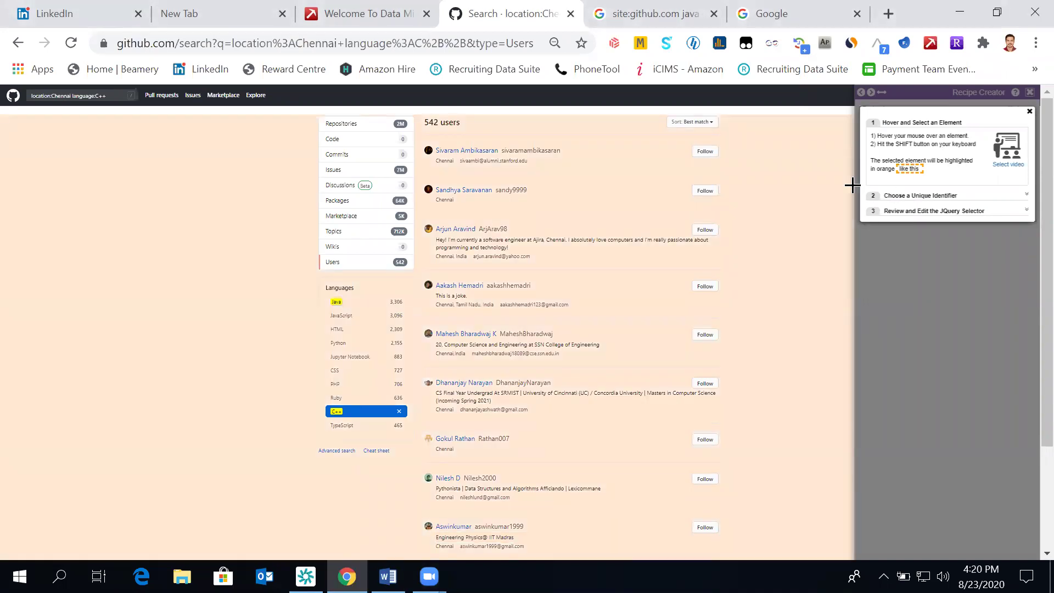
left_click(1030, 113)
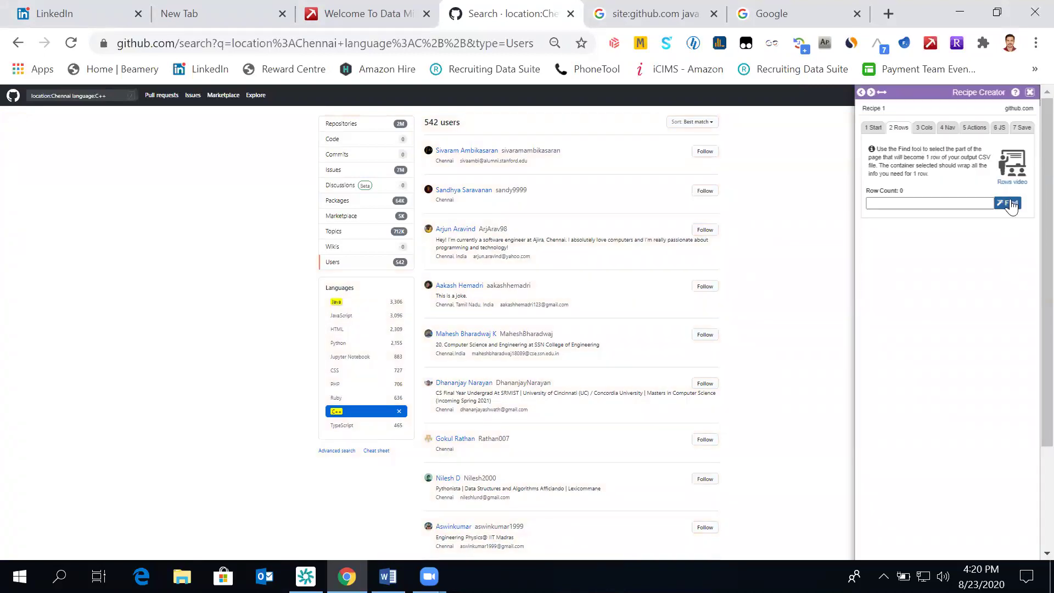
Step: Select the container around the entire user list with the Find tool and try the class codesearch-results as its identifier
left_click(1008, 203)
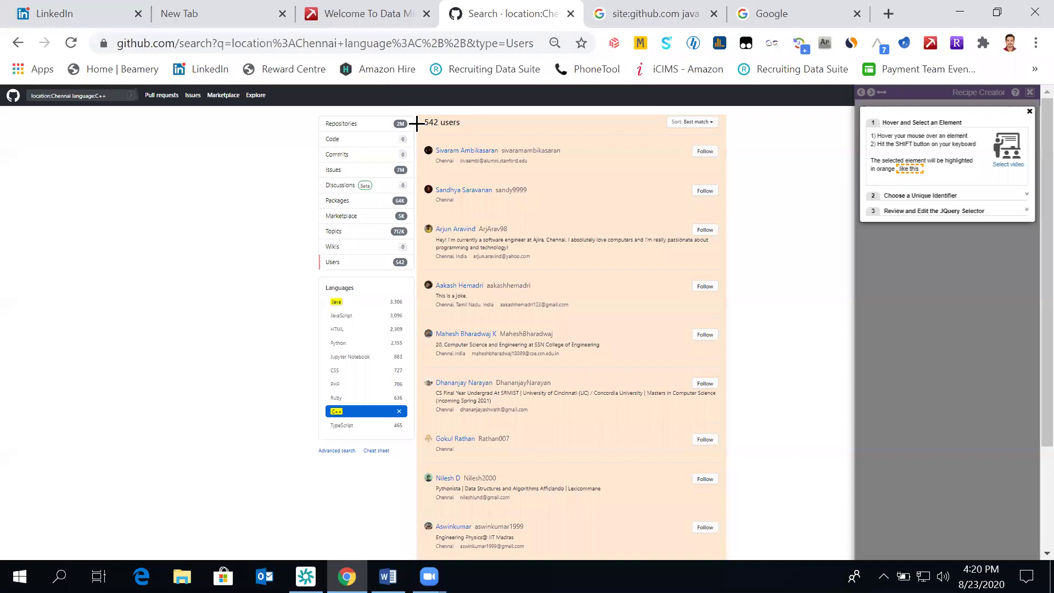
key("shift")
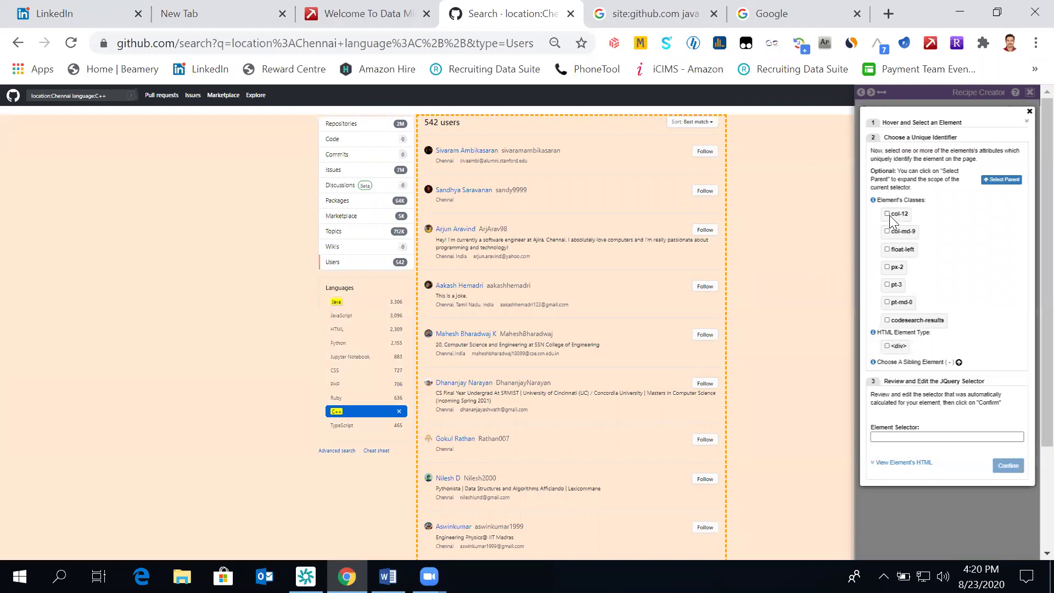
left_click(887, 321)
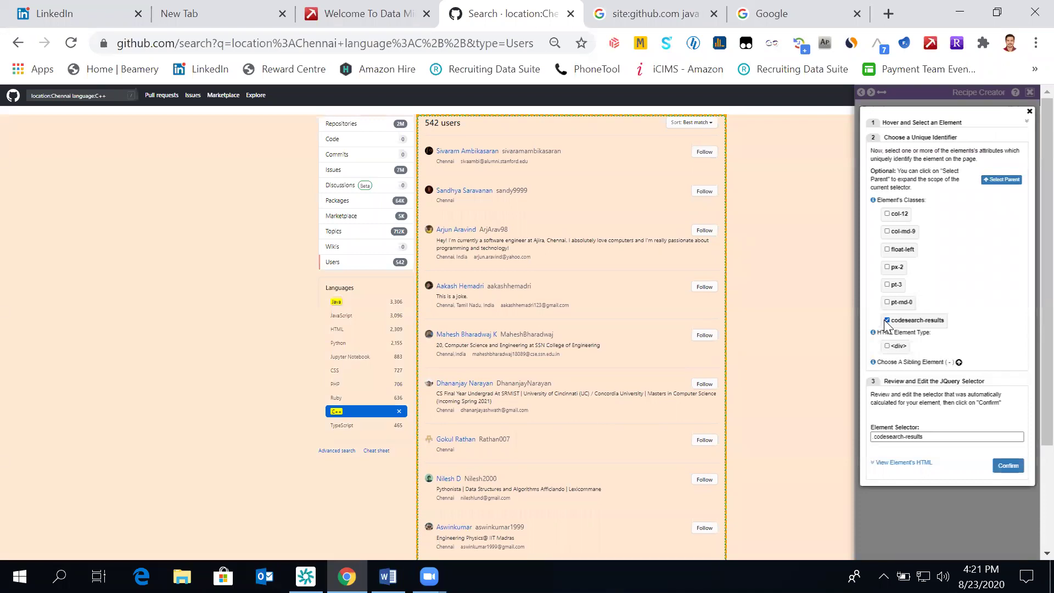
left_click(886, 320)
Step: Try the classes pt-md-0, pt-3, px-2 and col-12 as the list container's identifier, clearing each trial
left_click(887, 303)
left_click(887, 302)
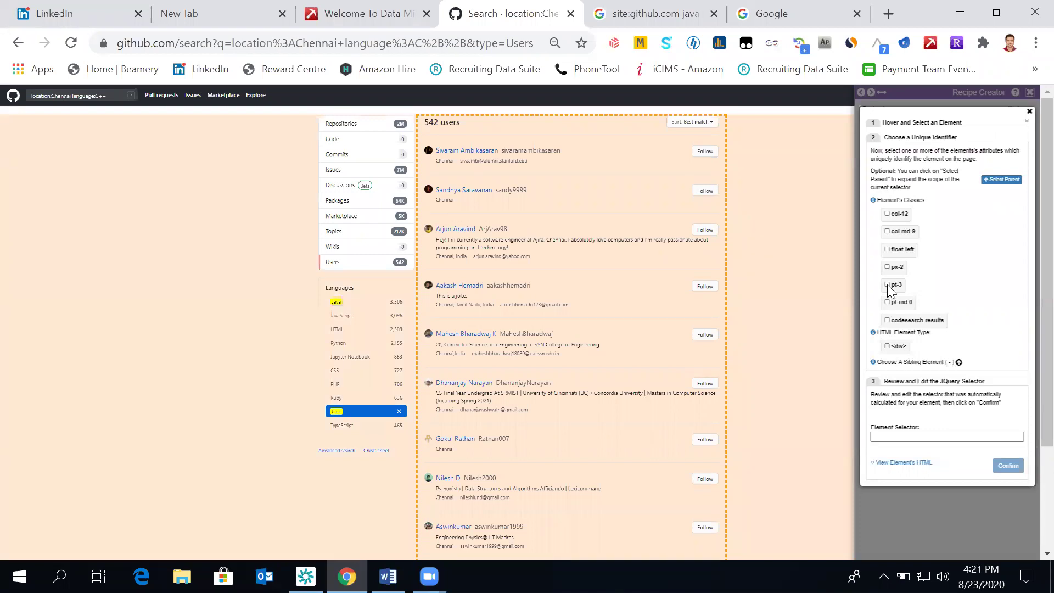
left_click(887, 284)
left_click(887, 267)
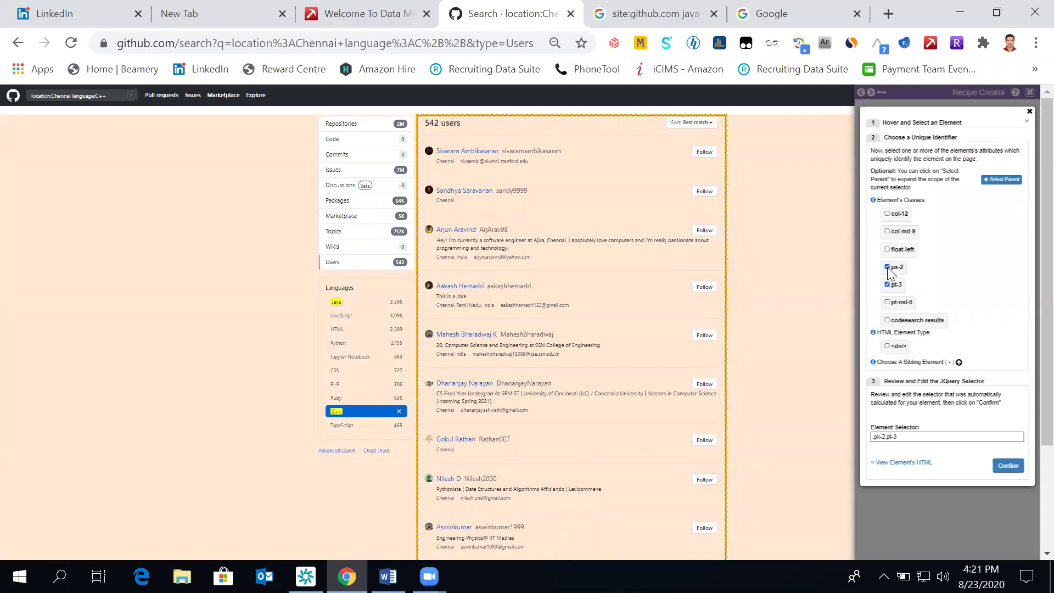
left_click(887, 284)
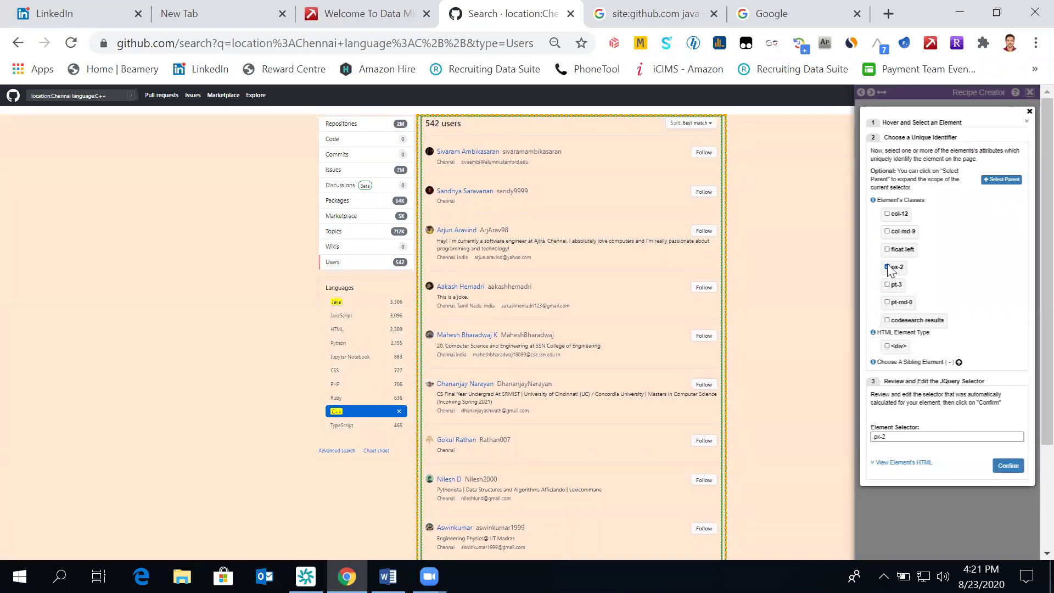
left_click(887, 267)
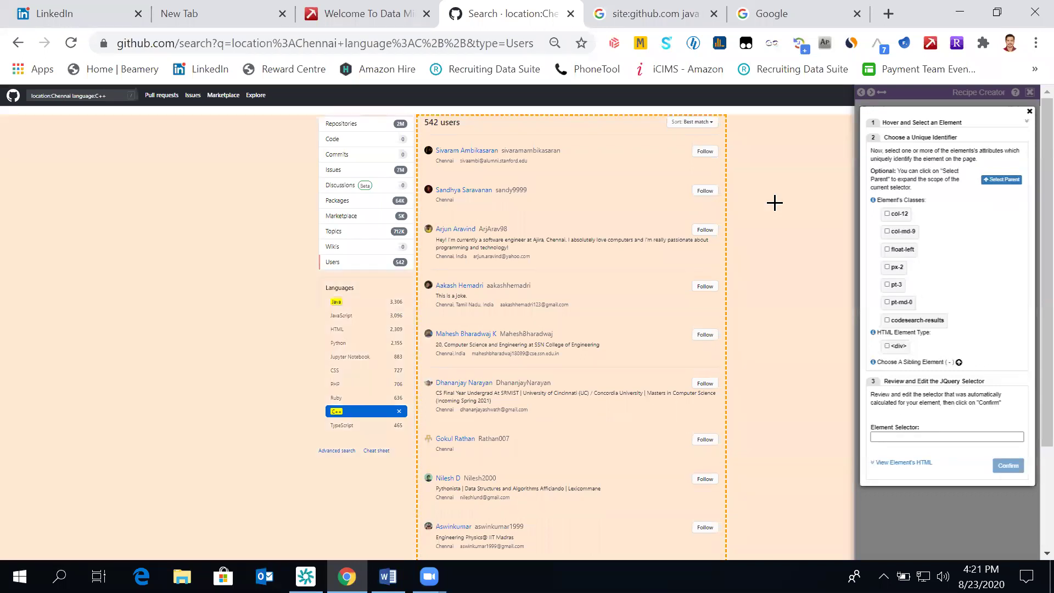
left_click(887, 214)
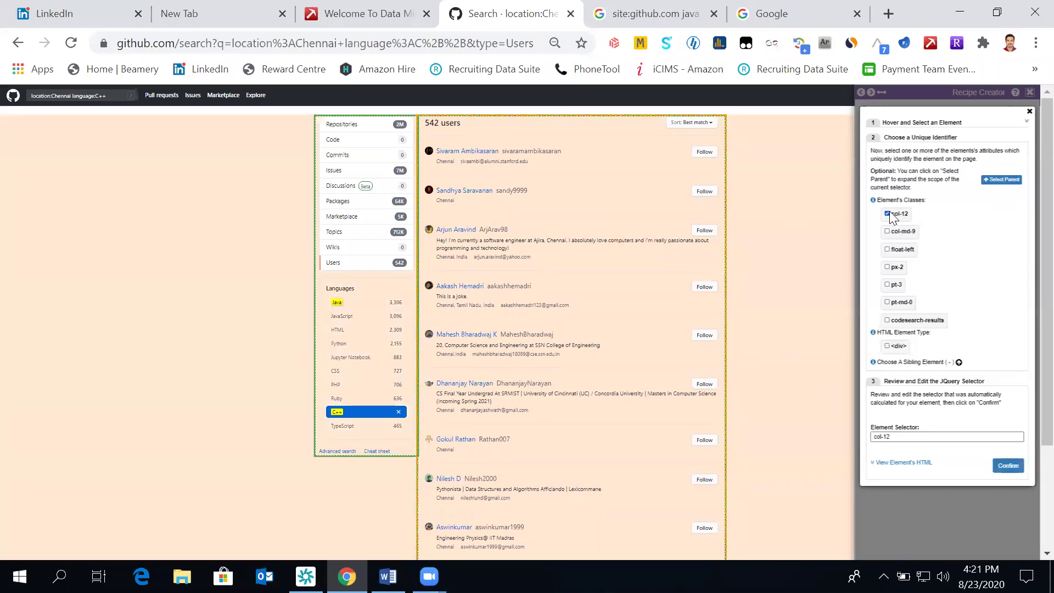
left_click(888, 213)
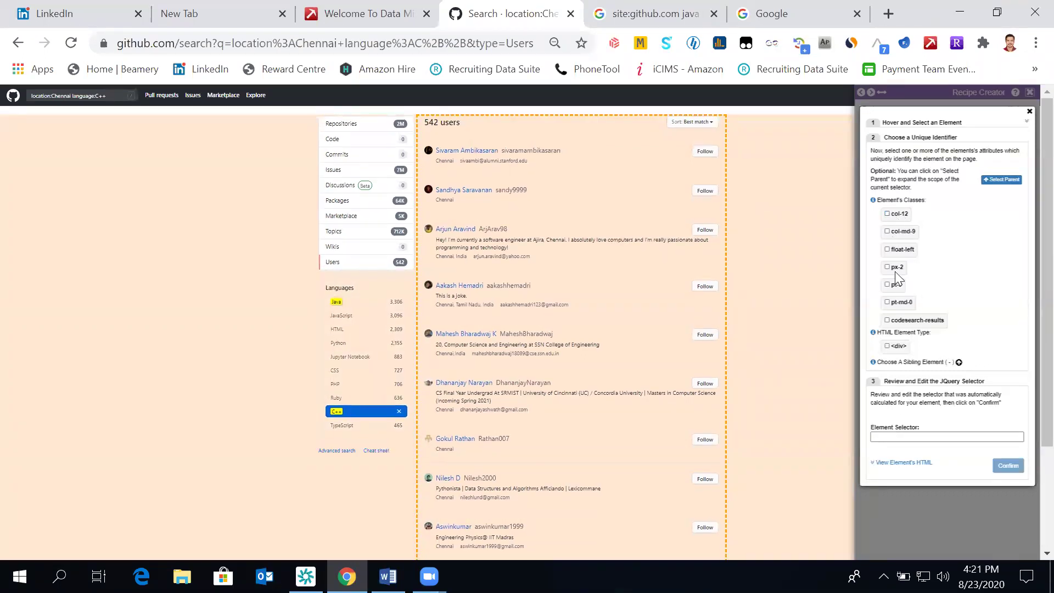
Step: Confirm the class codesearch-results as the row selector and open the recipe's column definitions
left_click(887, 319)
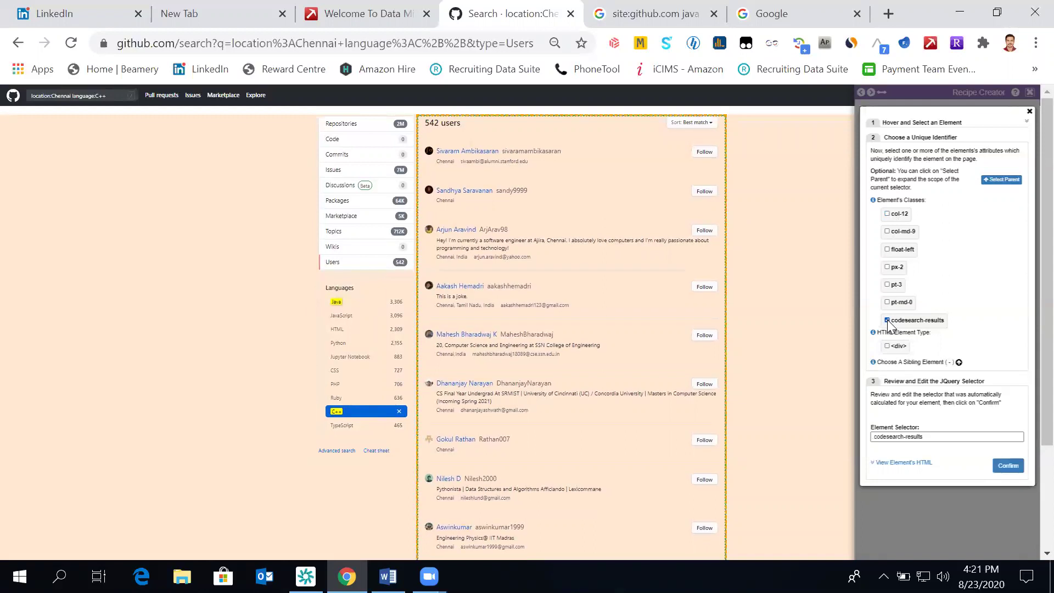
left_click(1012, 467)
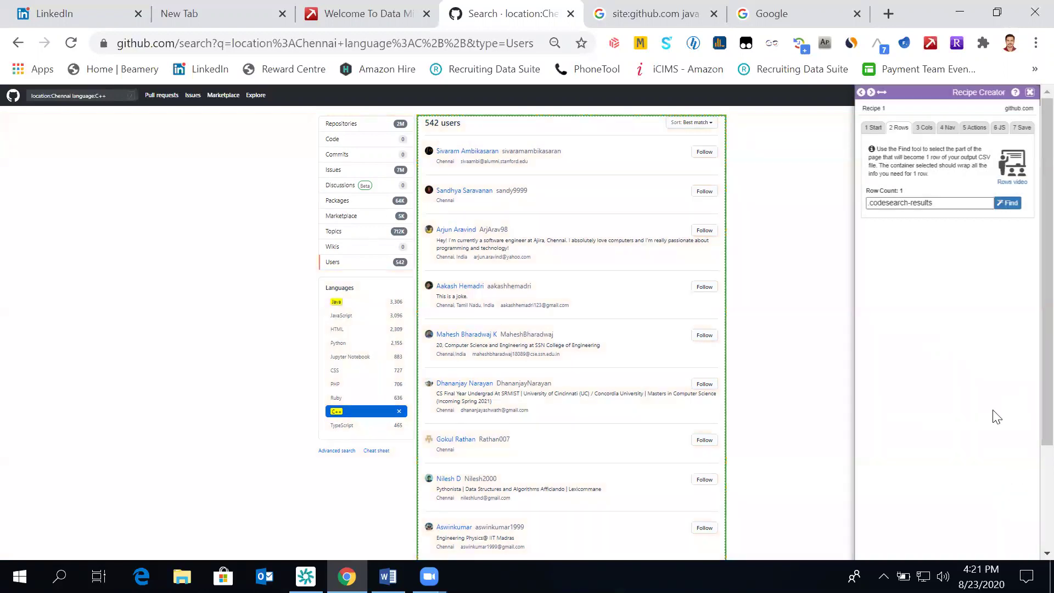
left_click(924, 127)
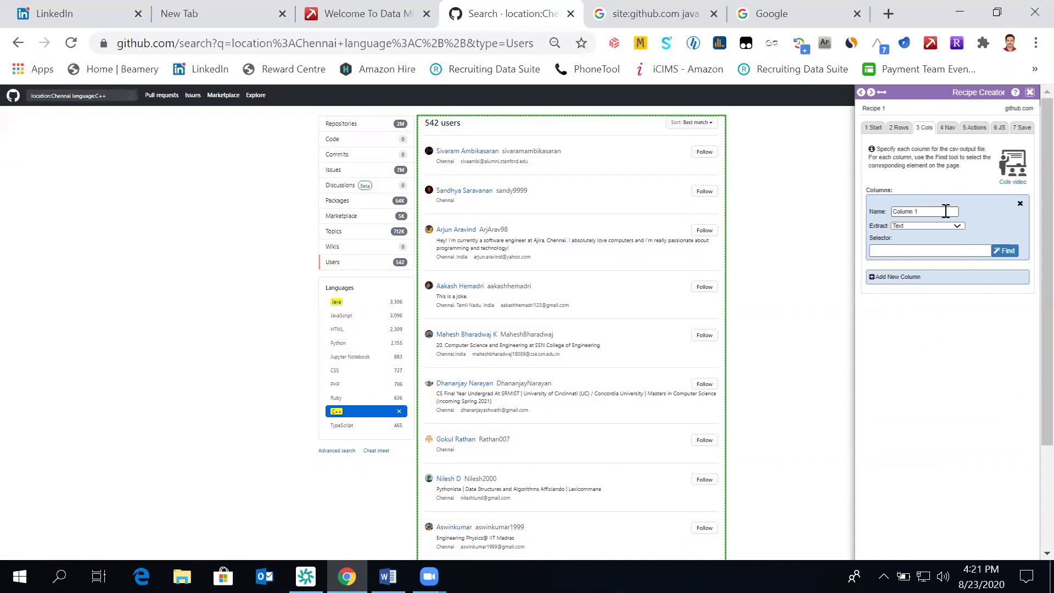
Step: Redefine the row by selecting the first user's entry with the Find tool and try the class user-list-item on the whole list
left_click(894, 126)
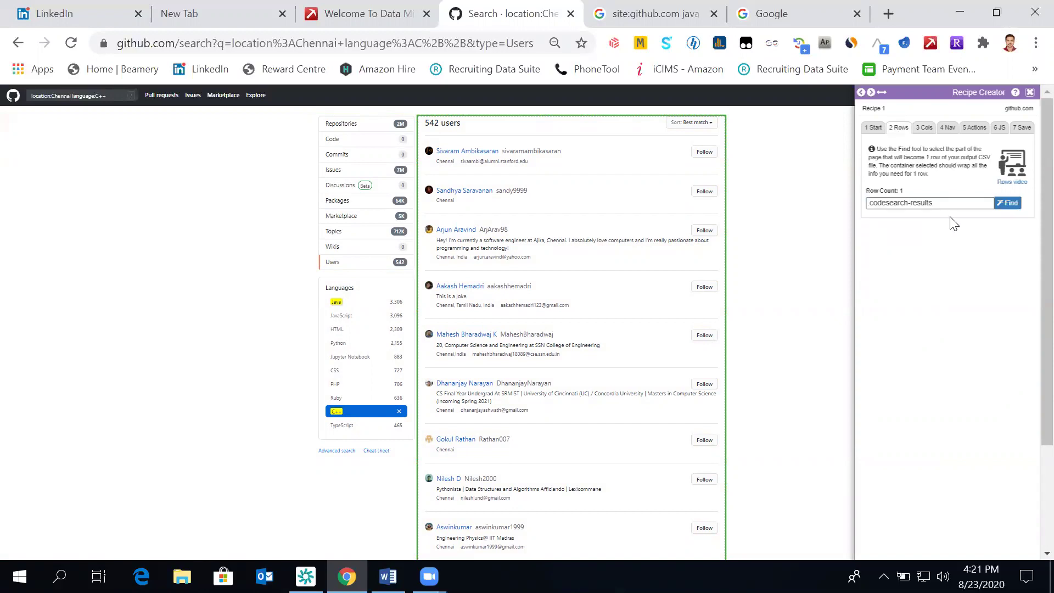
left_click(1017, 209)
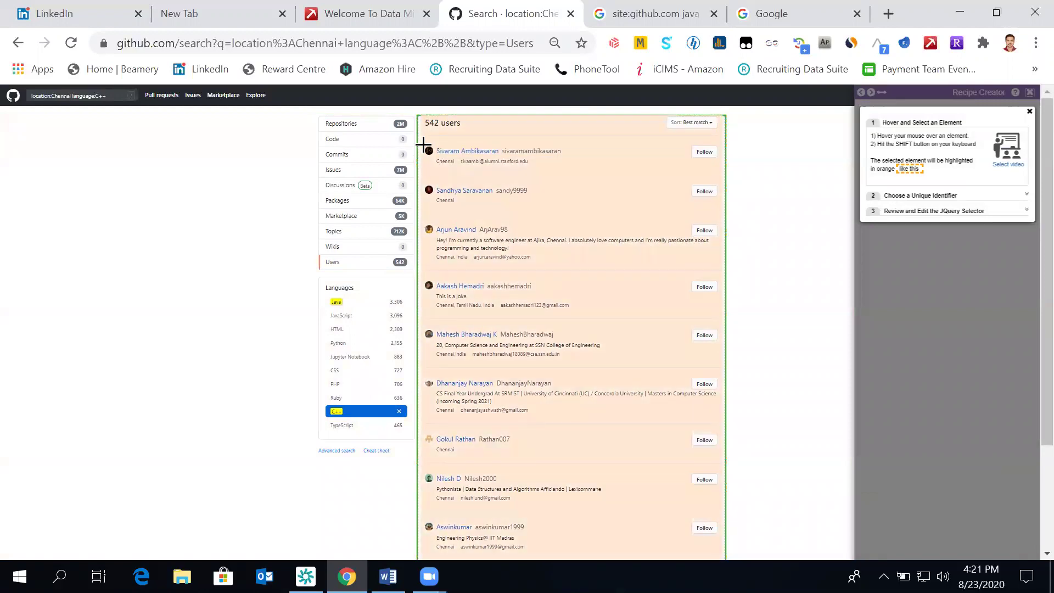
mouse_move(426, 142)
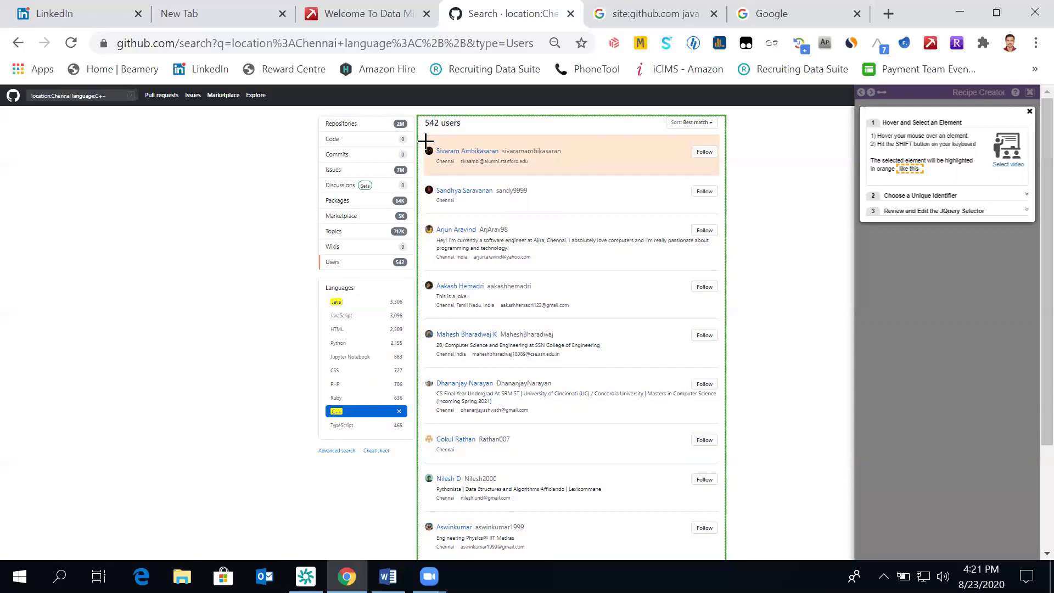
key("shift")
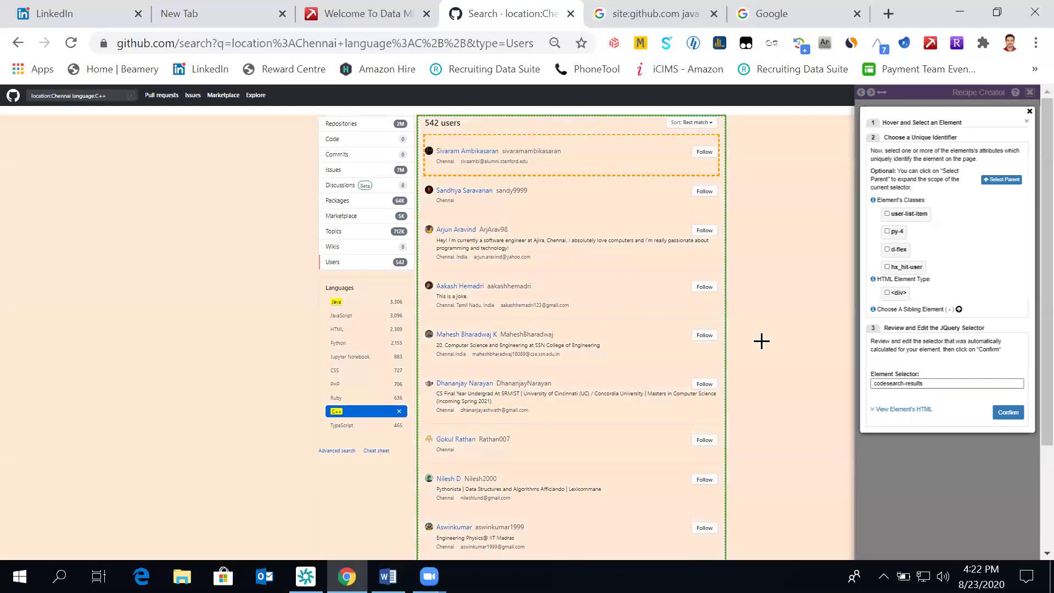
left_click(887, 214)
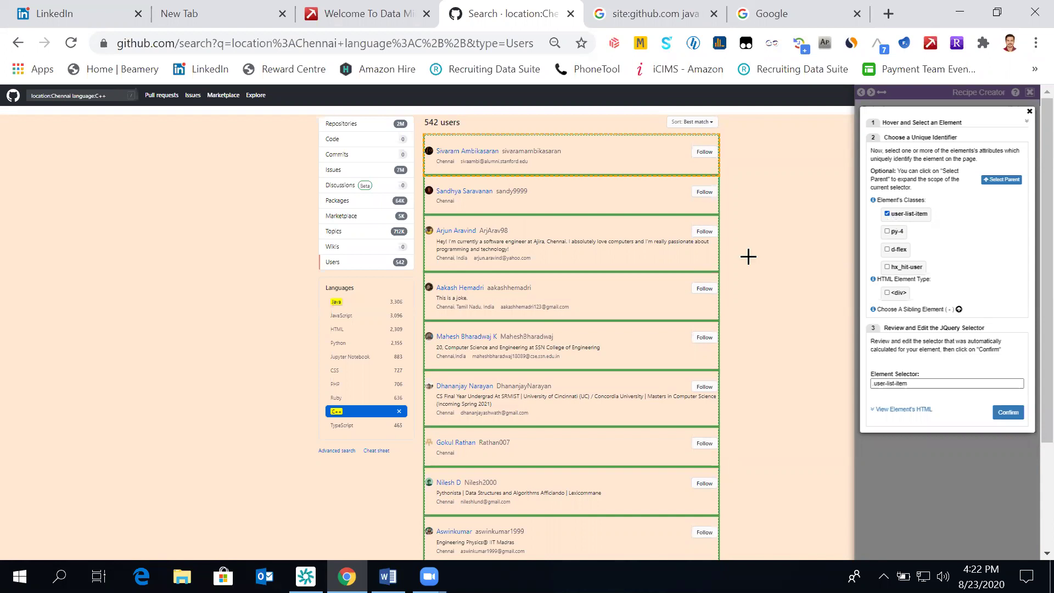
scroll(780, 333, "down", 3)
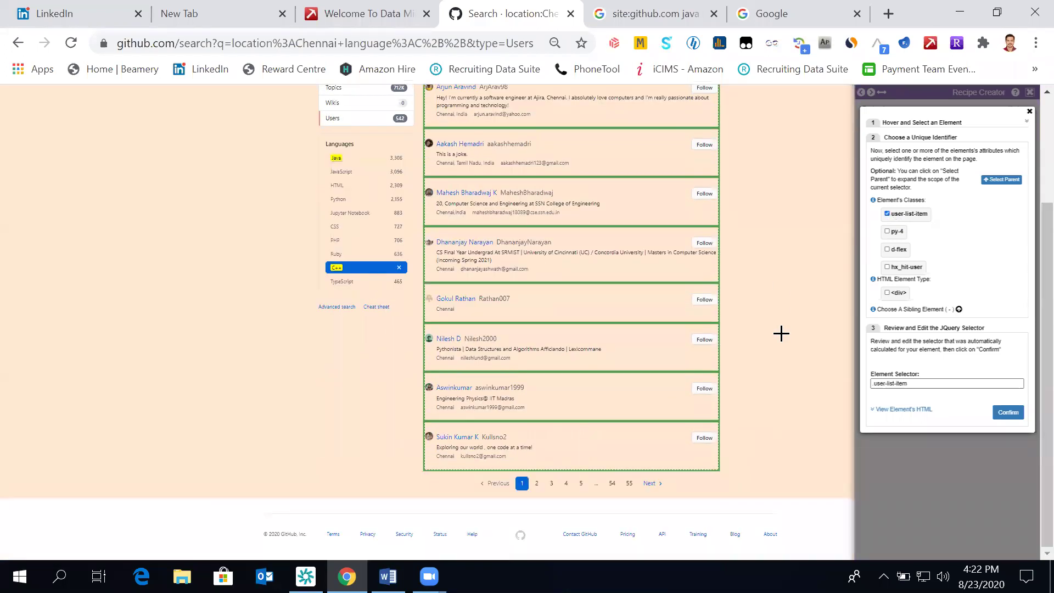
scroll(781, 333, "up", 3)
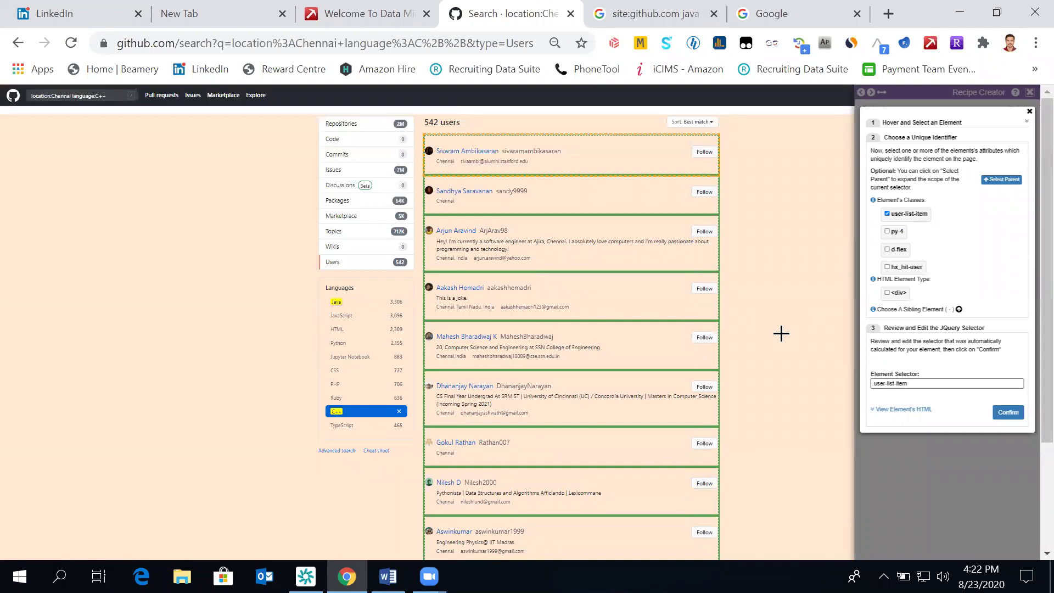
Step: Try the classes py-4, d-flex and hx_hit-user one at a time as the user entry's identifier
left_click(888, 214)
left_click(887, 231)
left_click(888, 232)
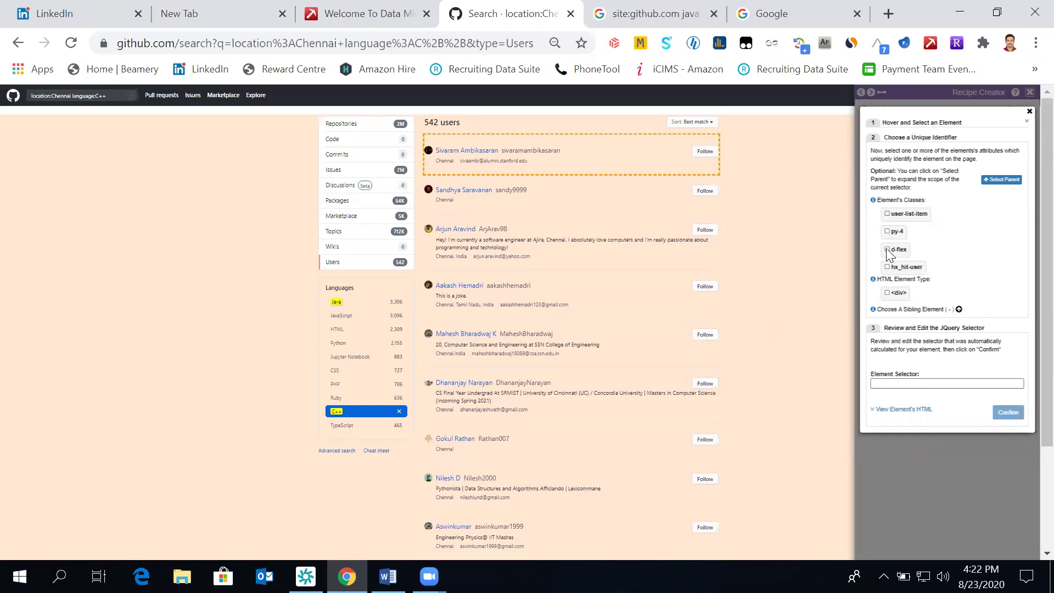
left_click(887, 250)
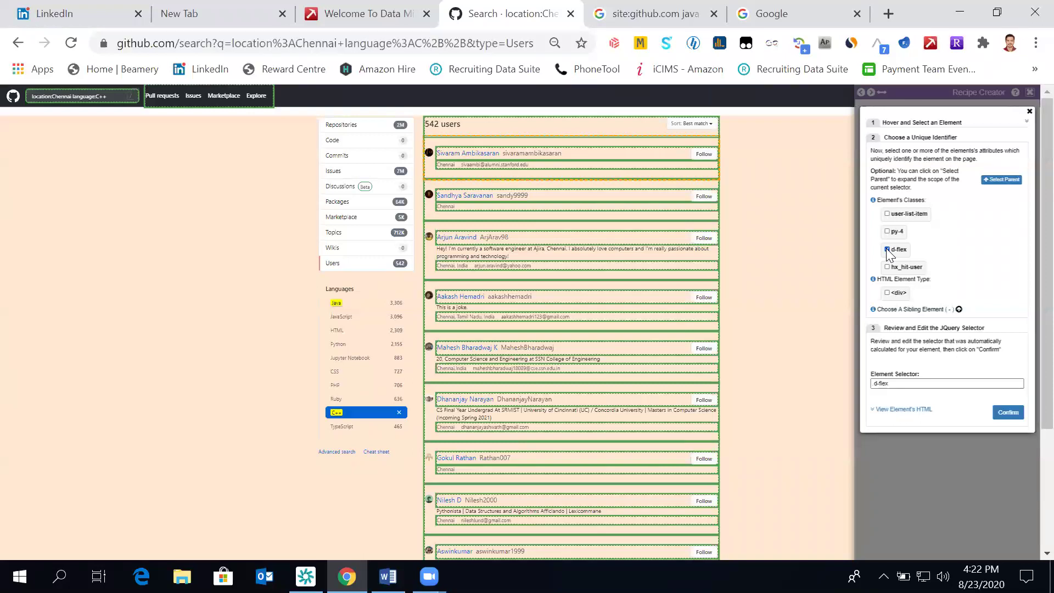
left_click(886, 249)
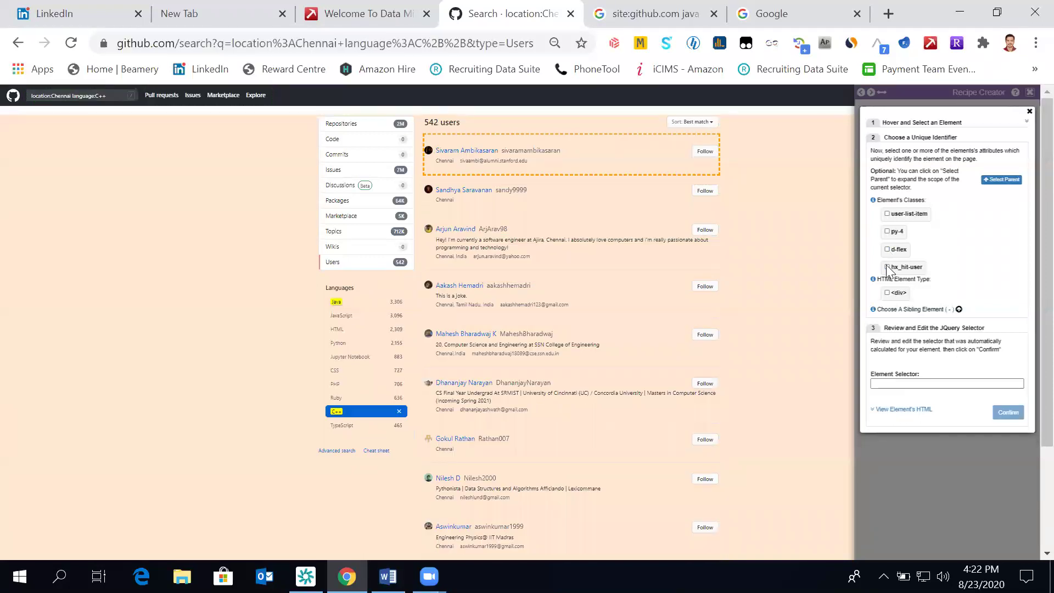
left_click(887, 268)
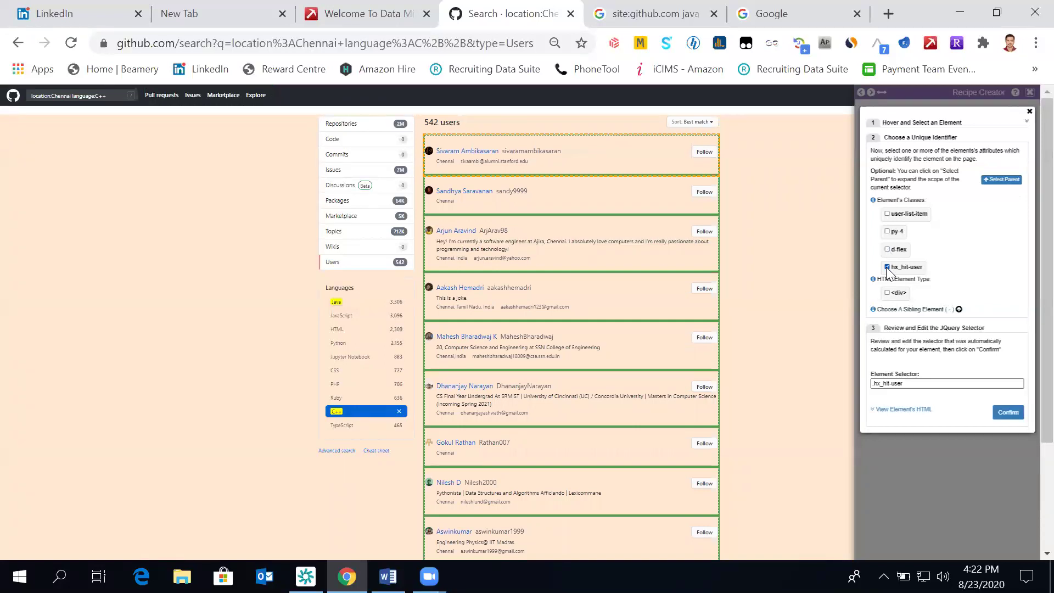
left_click(886, 267)
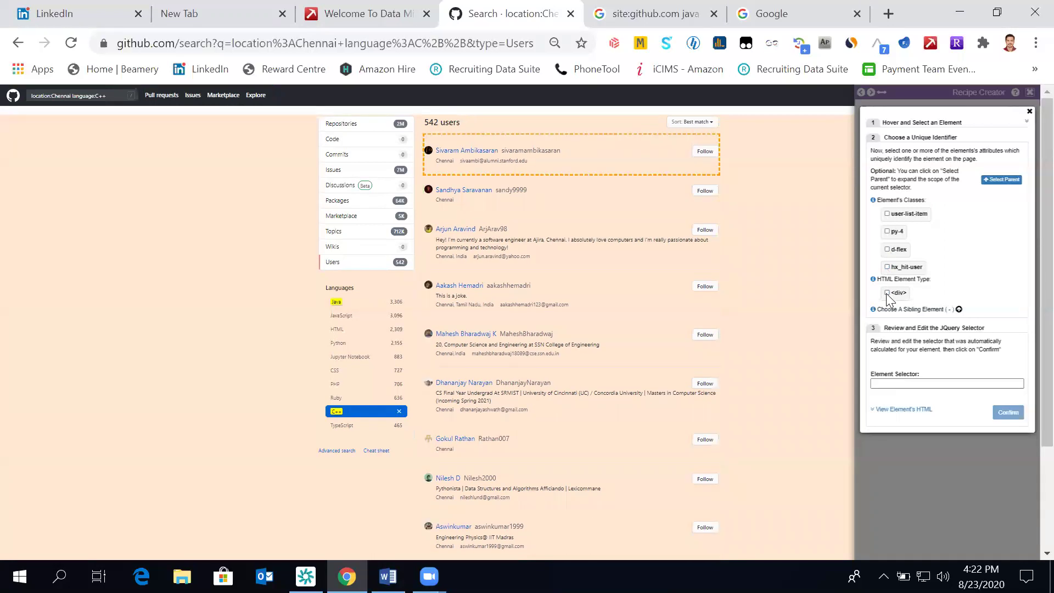
Step: Identify the user entries by the div element type combined with the class user-list-item
left_click(886, 293)
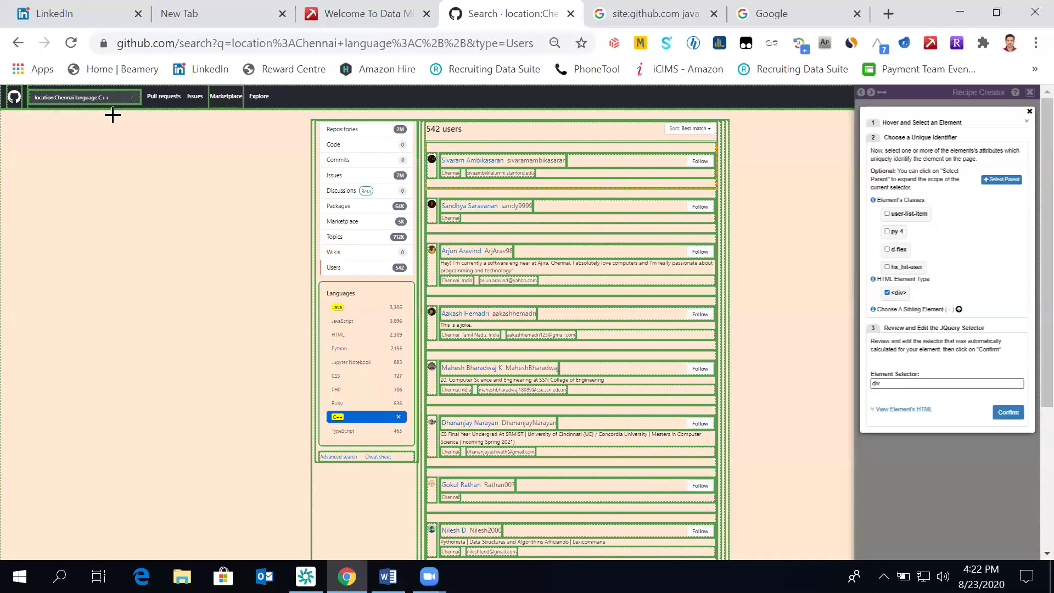
left_click(887, 214)
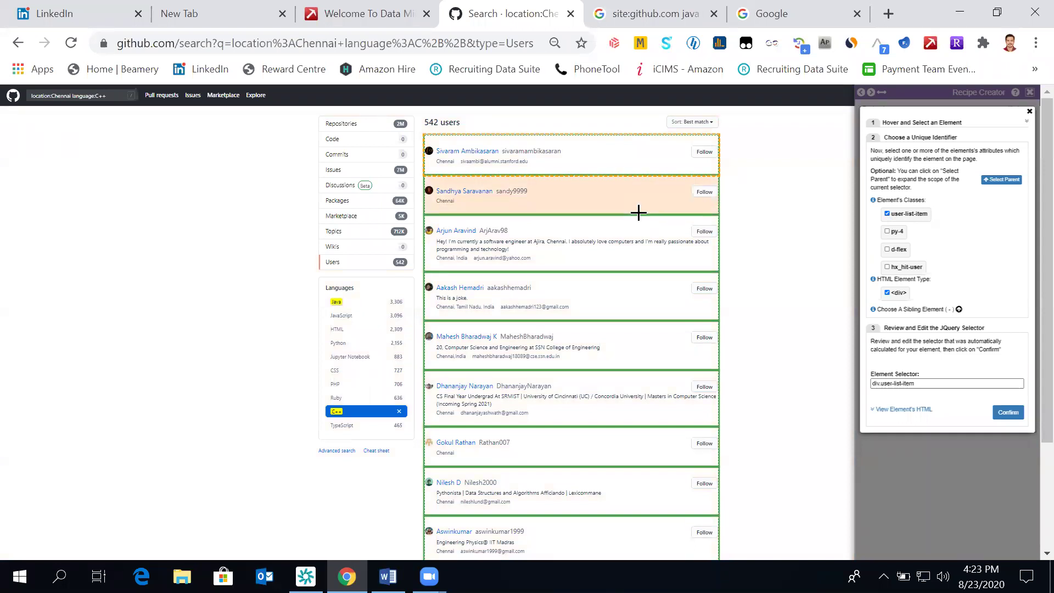
Step: Inspect the second user's entry in the developer tools, close them, and confirm div.user-list-item as the row selector
right_click(639, 213)
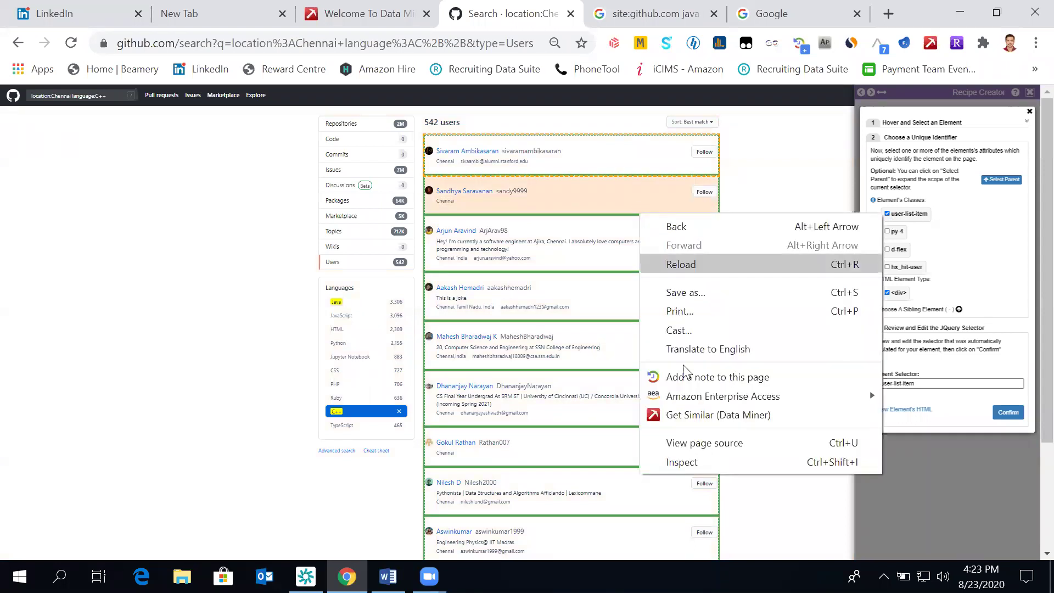
left_click(710, 461)
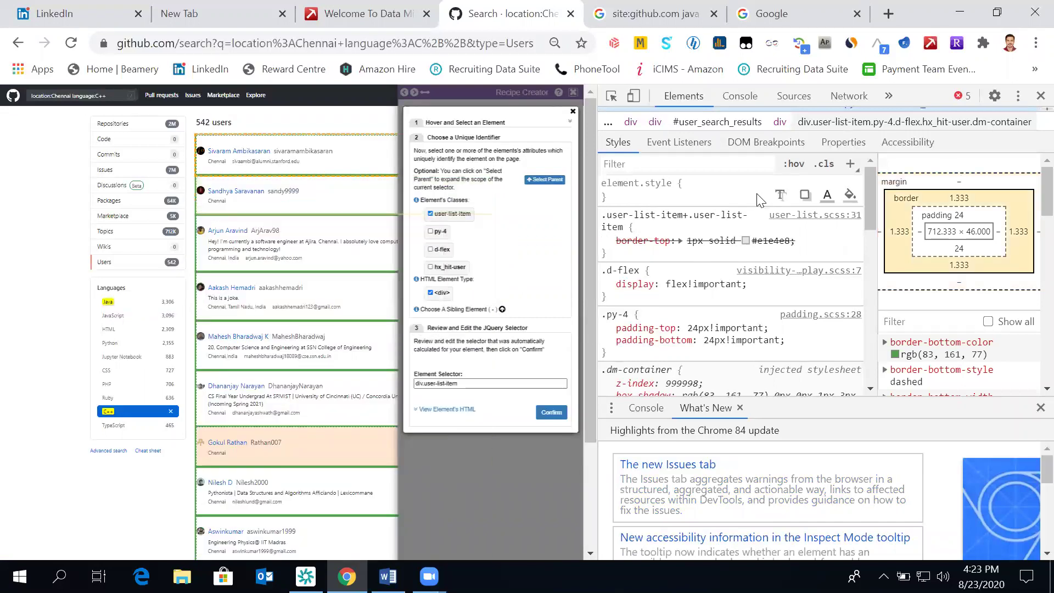
scroll(757, 209, "down", 4)
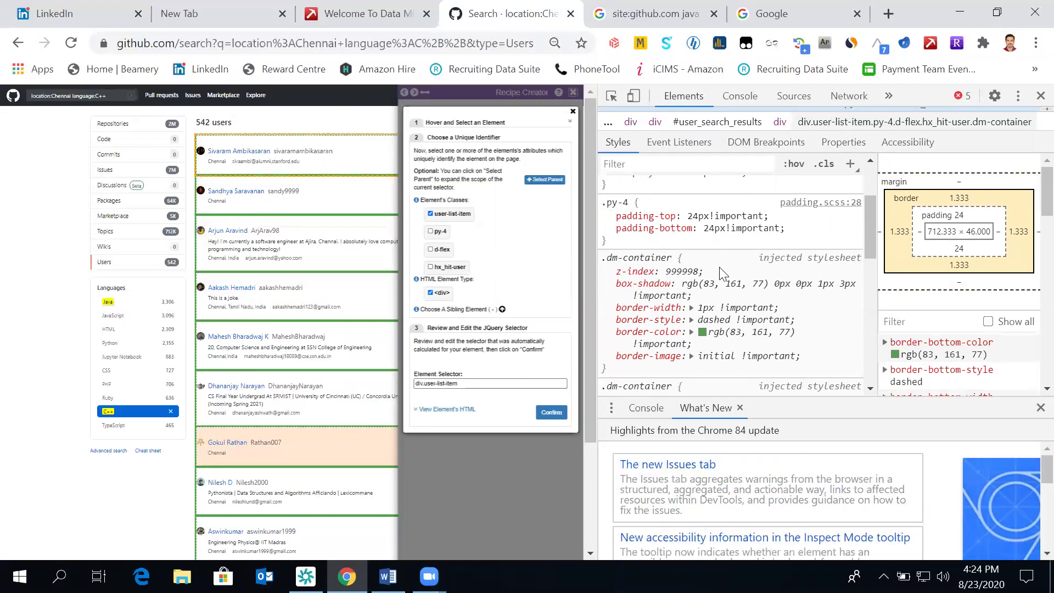
scroll(706, 256, "up", 3)
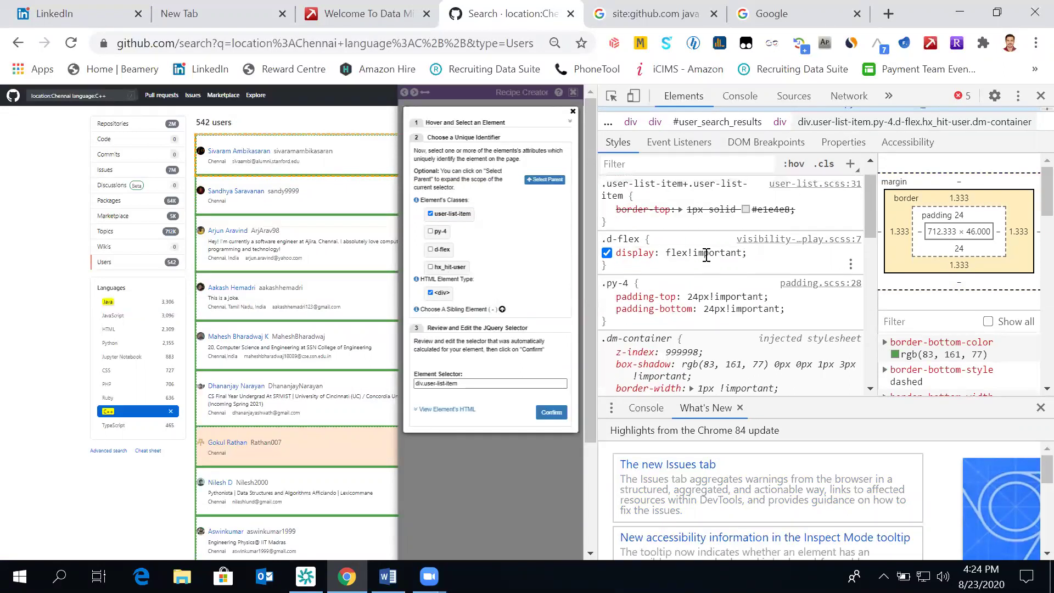
scroll(703, 253, "up", 1)
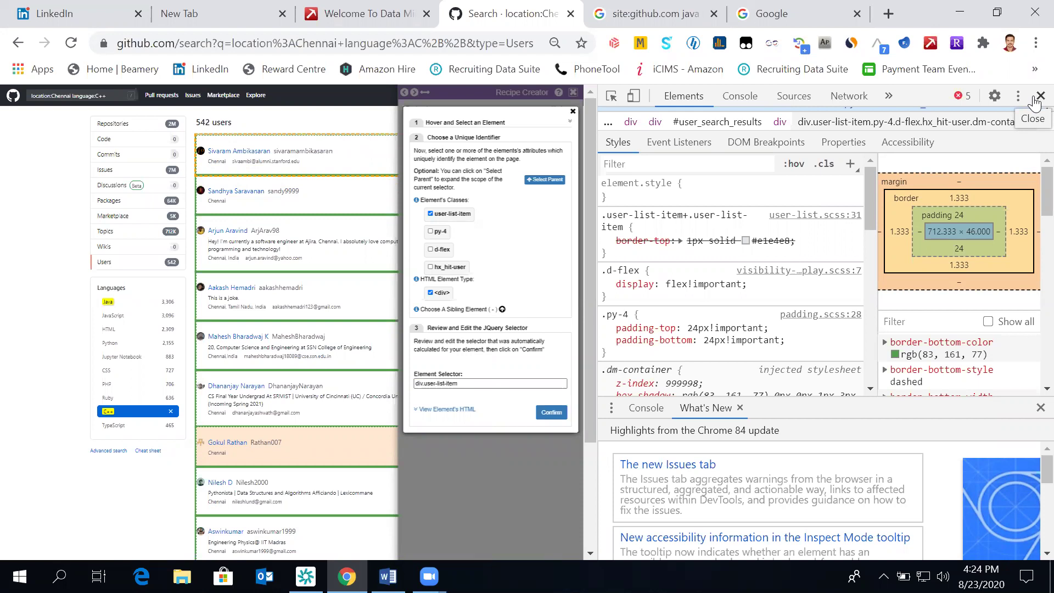
left_click(1039, 96)
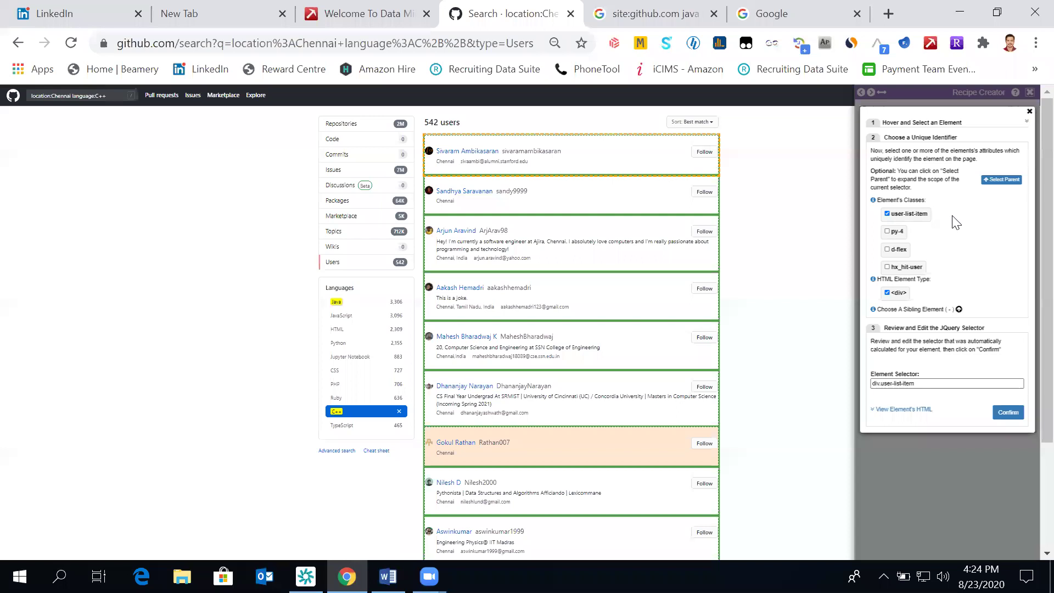
left_click(1005, 418)
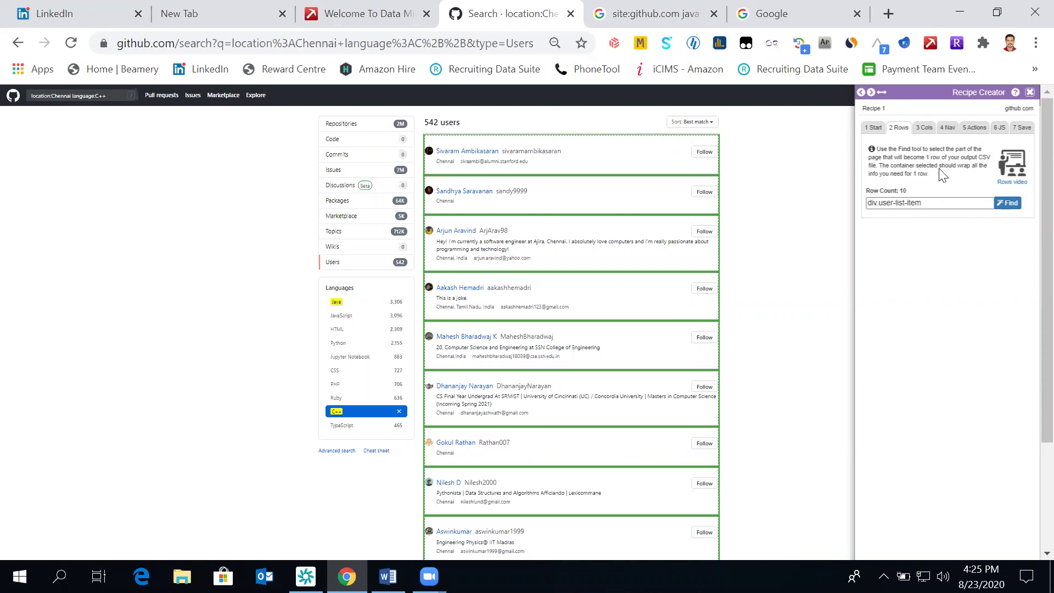
Step: Name the recipe's first column Candidate Name and set it to extract Text
left_click(925, 127)
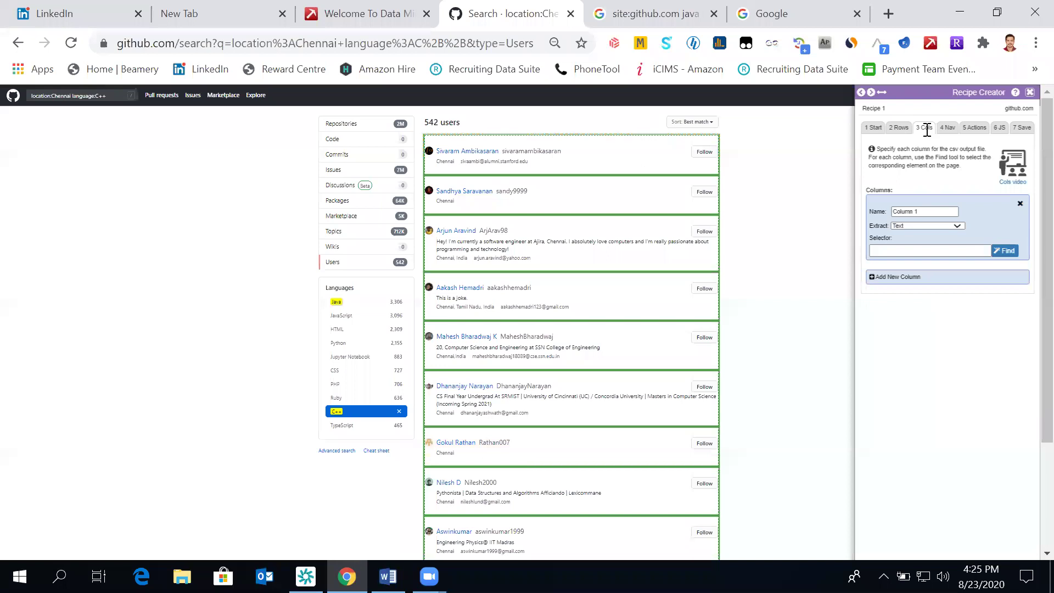
left_click(939, 211)
key("BackSpace")
key("BackSpace")
key("BackSpace")
key("BackSpace")
key("BackSpace")
key("BackSpace")
type("Nam")
key("BackSpace")
key("BackSpace")
key("BackSpace")
type("Candidate Name")
left_click(948, 225)
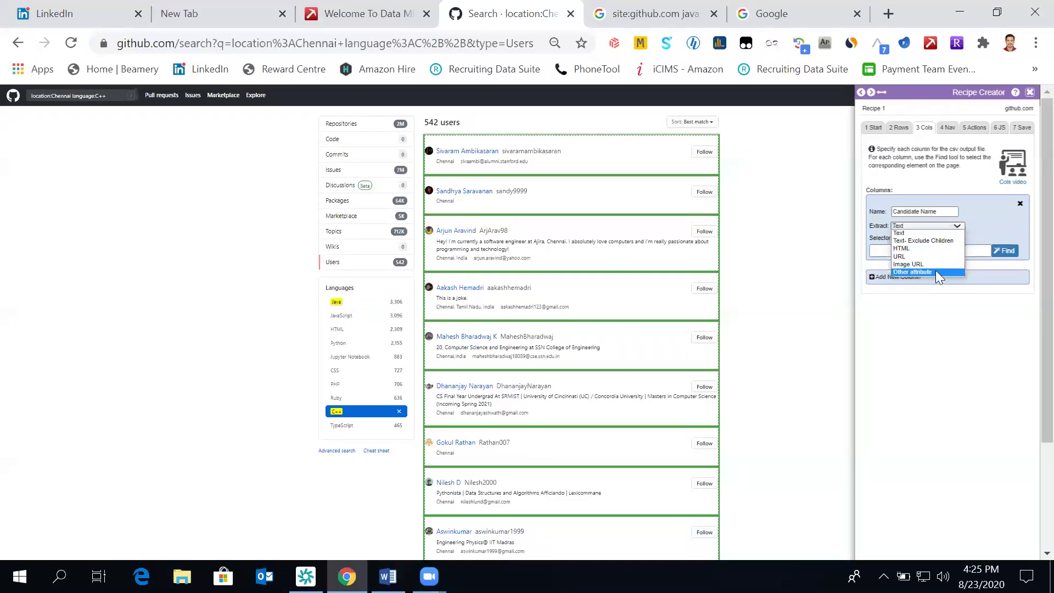
left_click(915, 234)
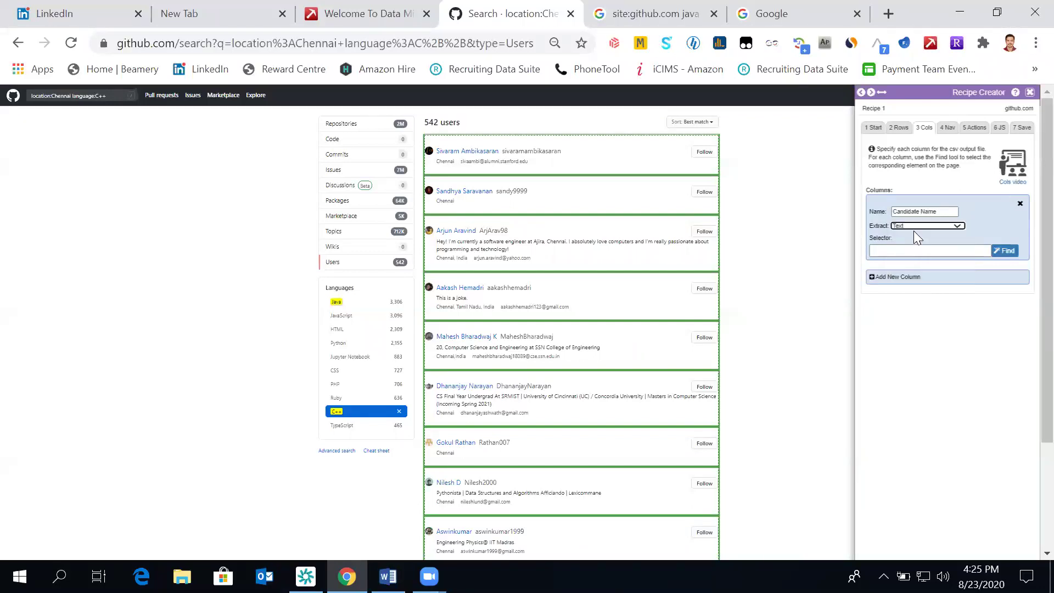
Step: Set the Candidate Name column's selector to the class mr-1, picked from the first user's display name
left_click(1004, 252)
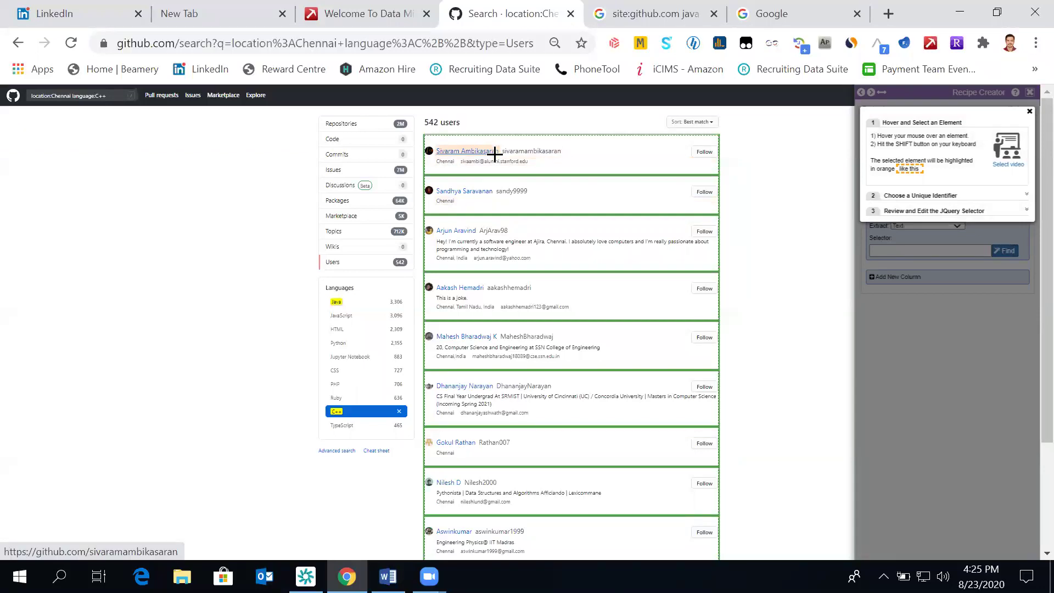
key("shift")
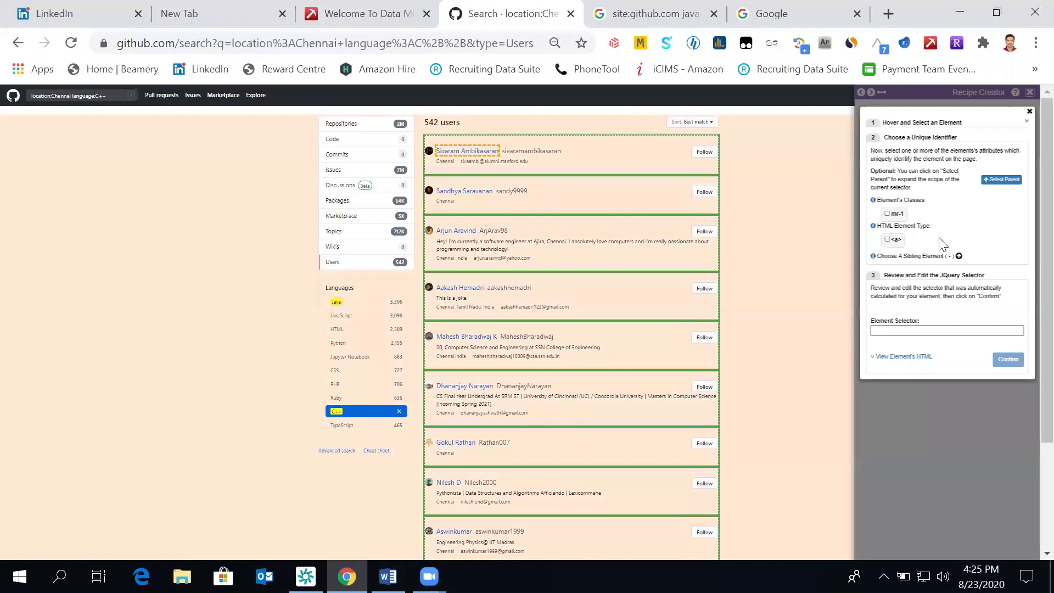
left_click(887, 214)
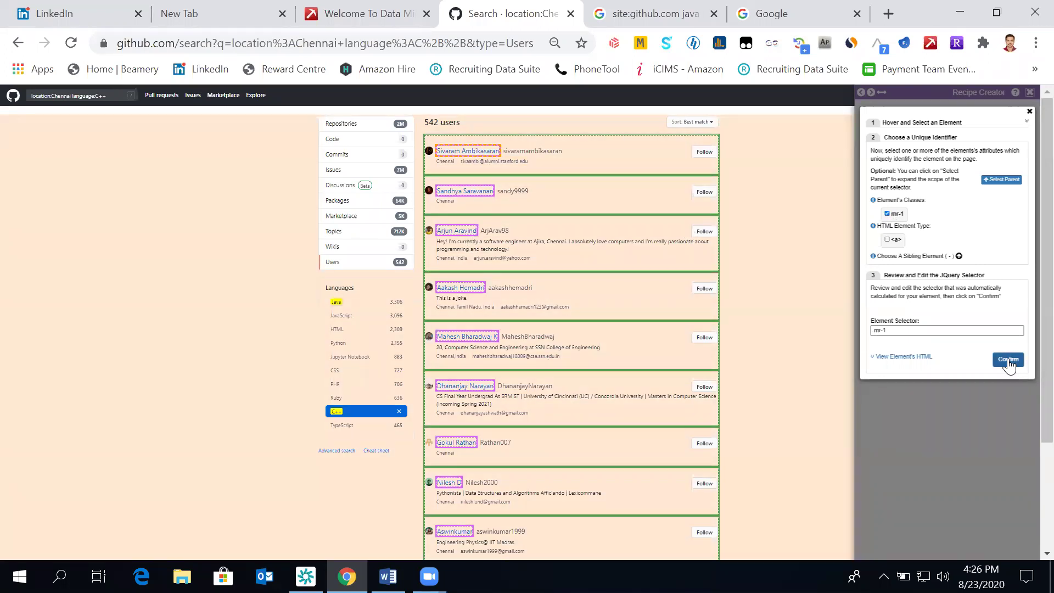
left_click(1008, 359)
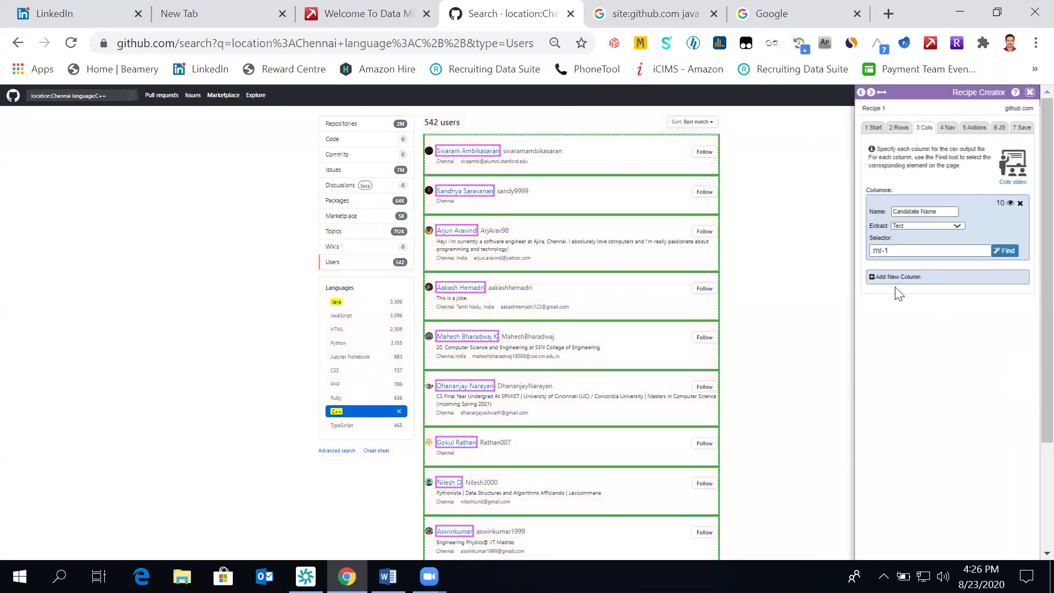
Step: Add a second column named USER URL and set it to extract URL
left_click(873, 278)
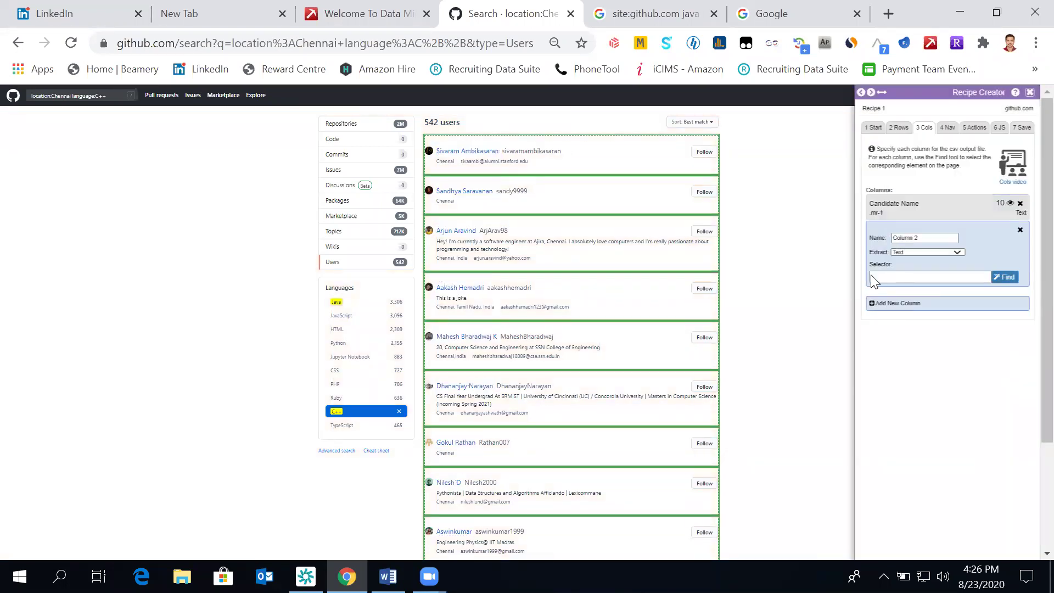
left_click(1008, 278)
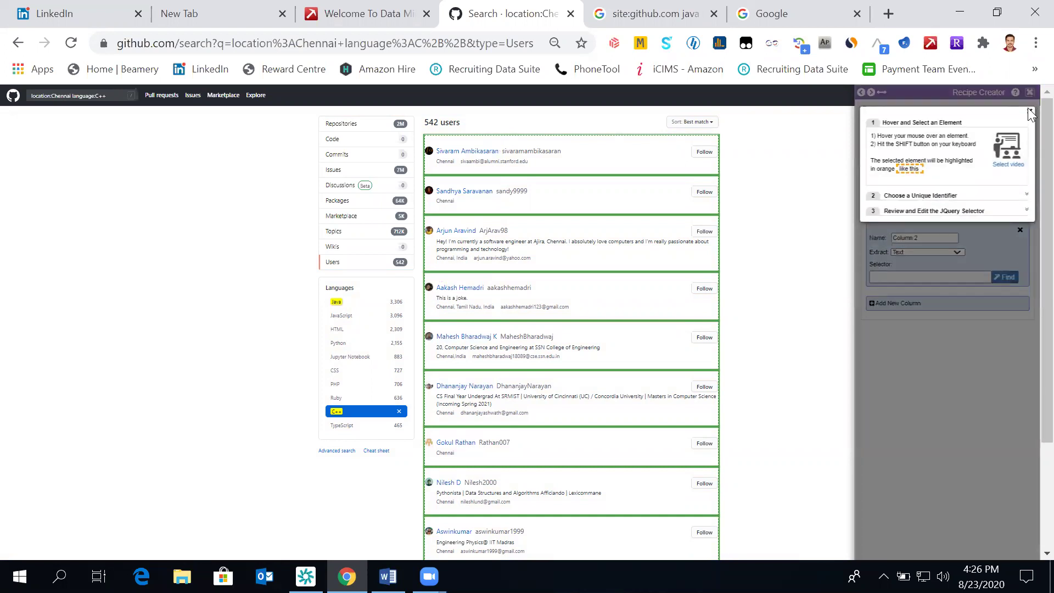
left_click(1029, 113)
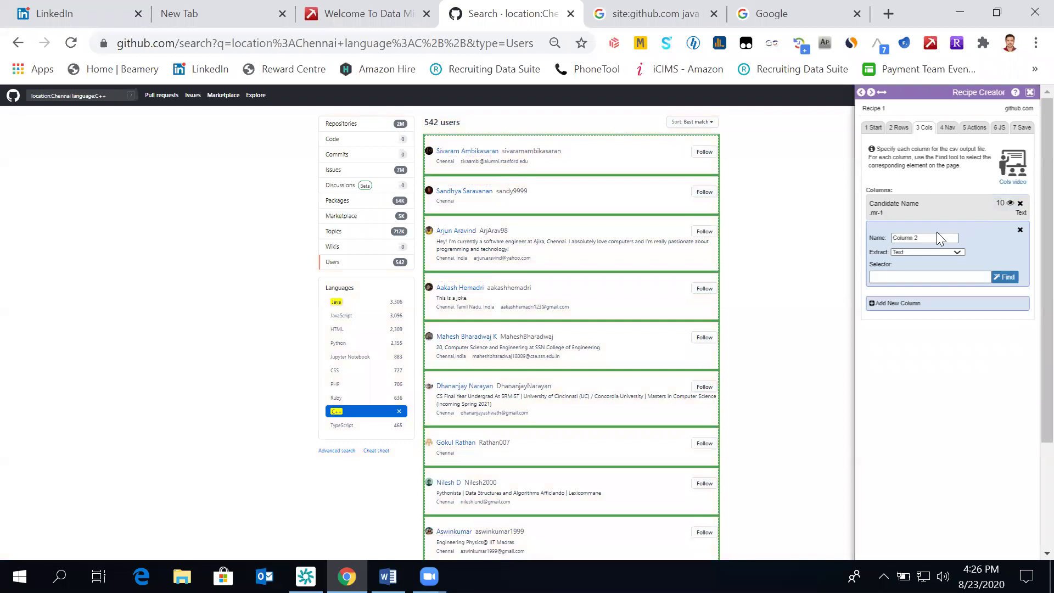
left_click(938, 237)
key("BackSpace")
key("BackSpace")
key("BackSpace")
key("BackSpace")
key("BackSpace")
key("BackSpace")
type("USER URL")
left_click(948, 253)
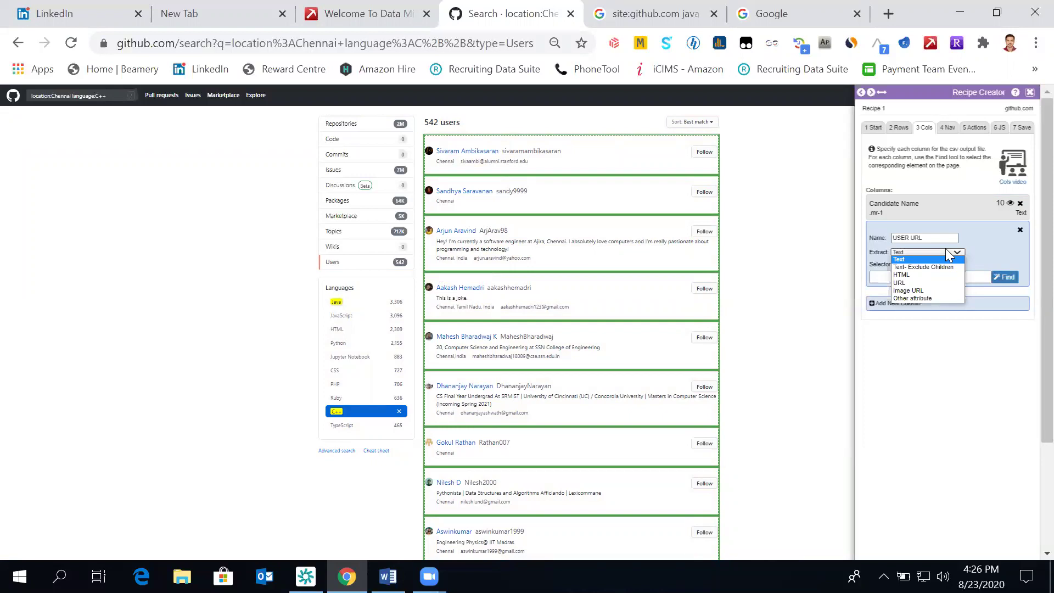
left_click(929, 283)
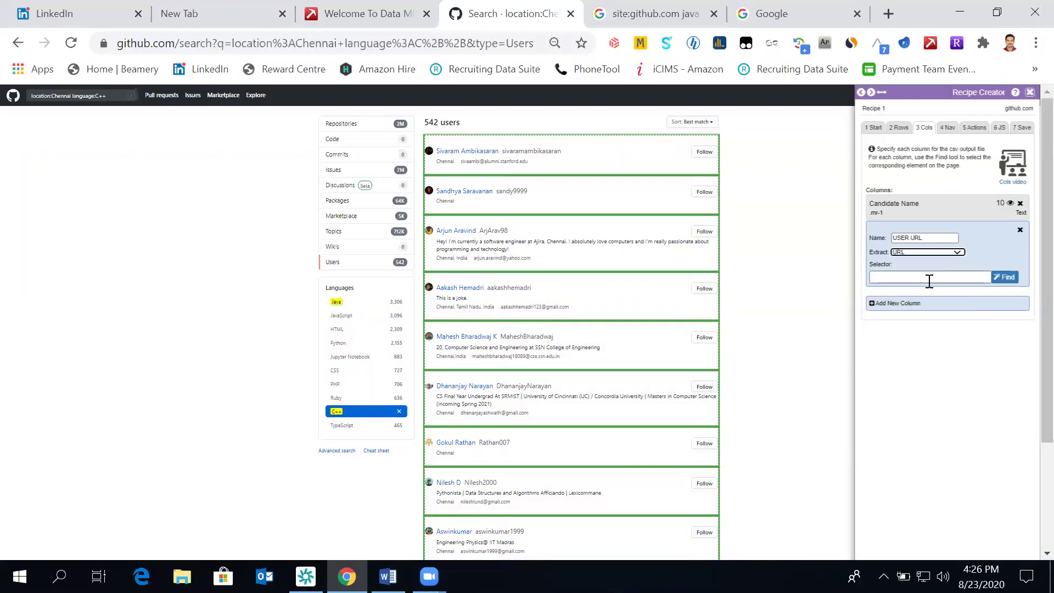
Step: Set the USER URL column's selector to the class mr-1, picked from the first user's name link
left_click(1005, 281)
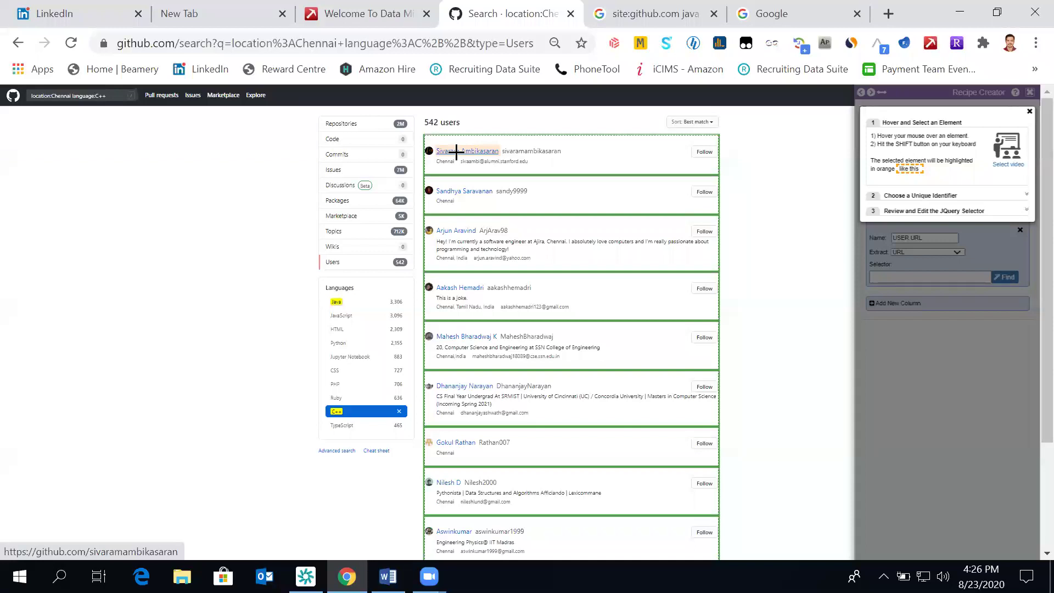
key("shift")
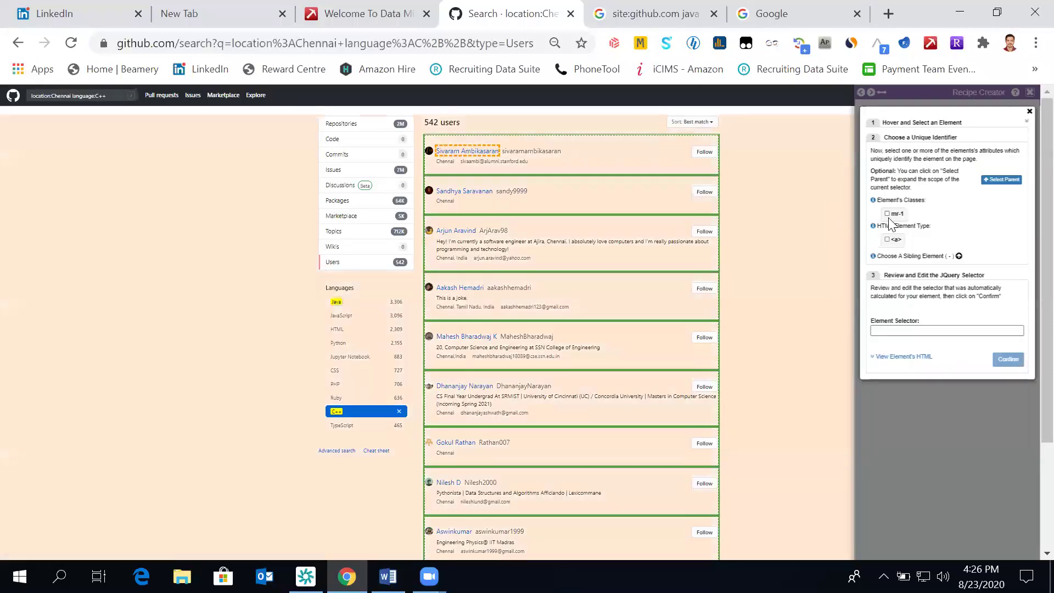
left_click(888, 214)
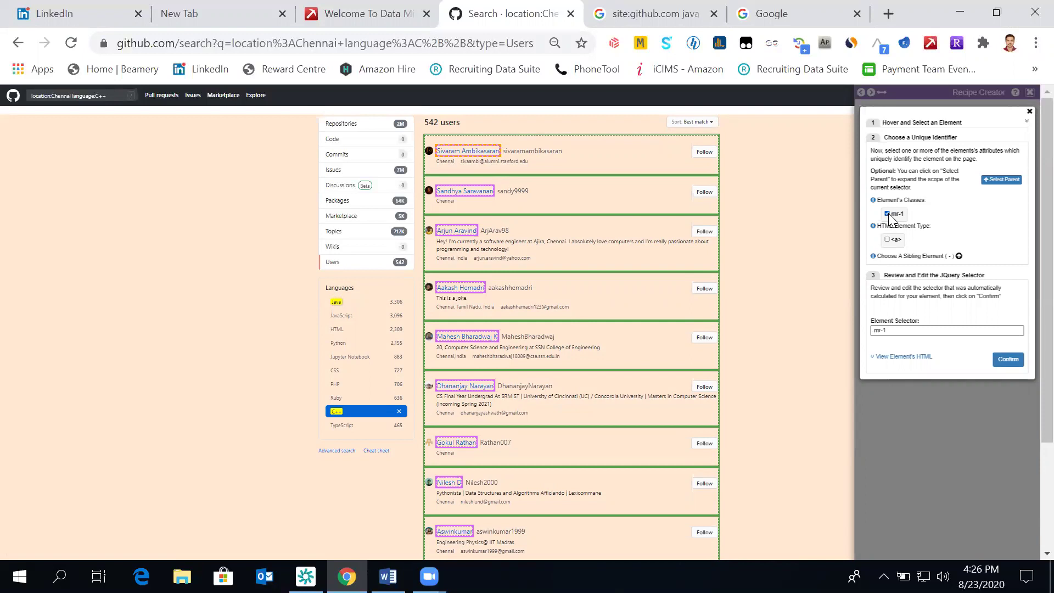
left_click(1007, 360)
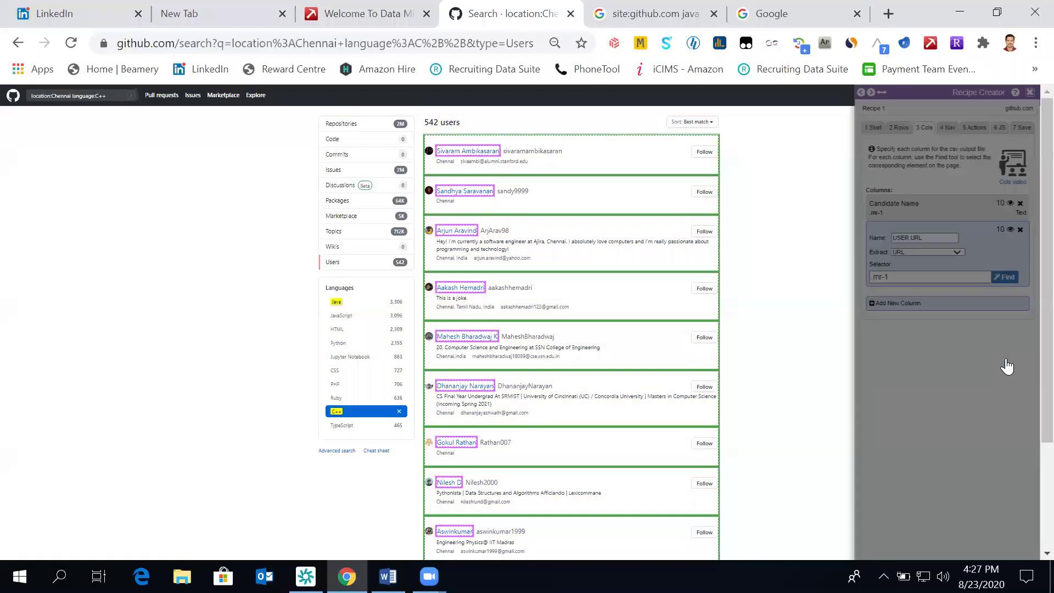
Step: Add a third column named User ID to the recipe
left_click(870, 302)
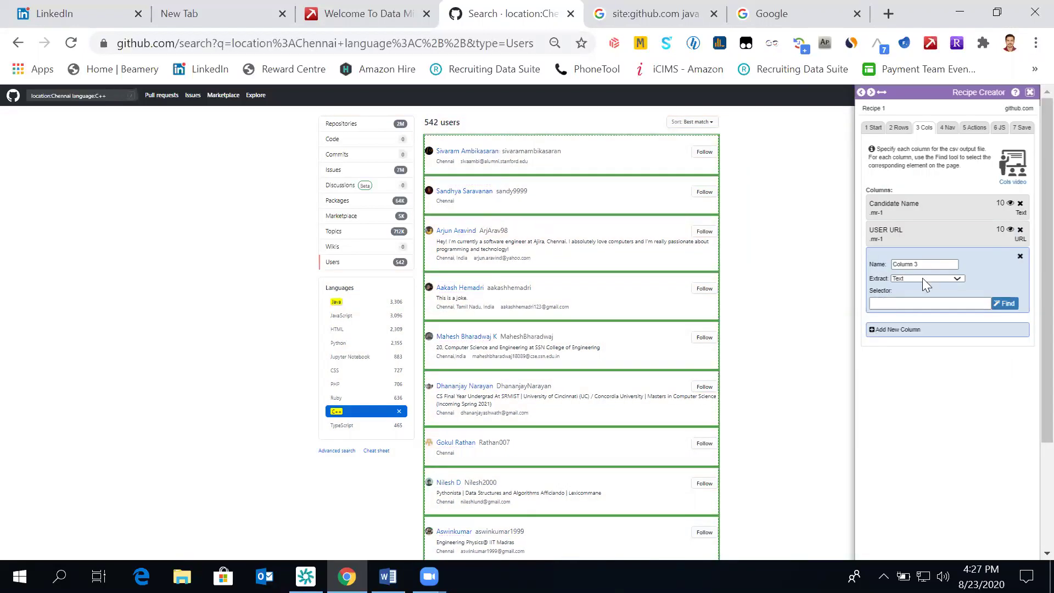
left_click(931, 262)
key("BackSpace")
key("BackSpace")
key("BackSpace")
key("BackSpace")
key("BackSpace")
key("BackSpace")
key("BackSpace")
type("User ID")
Step: Pick the first user's username for the User ID column and try the class text-gray and the a element type separately
left_click(1009, 305)
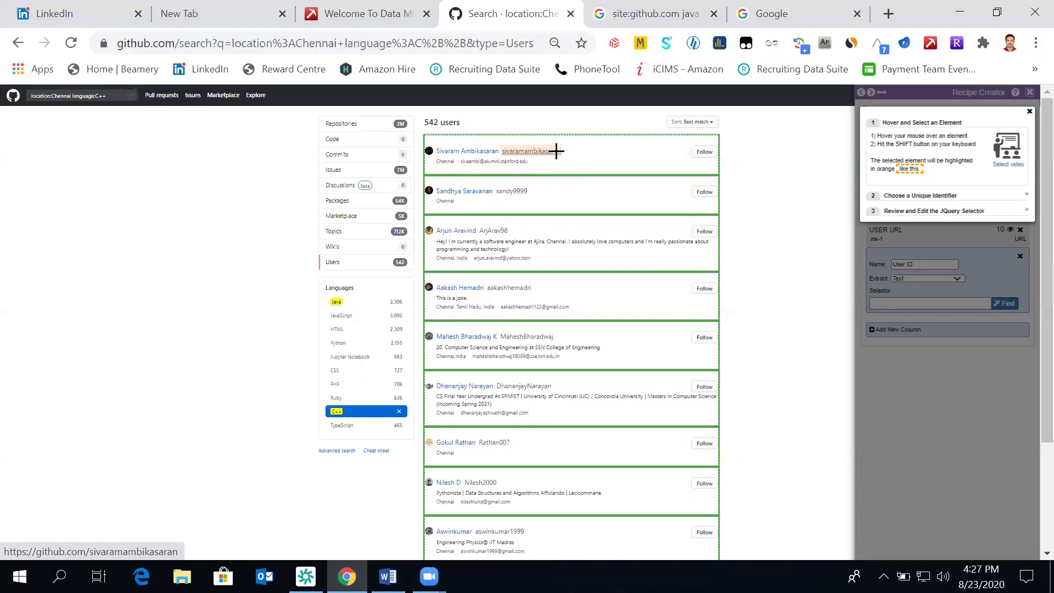
key("shift")
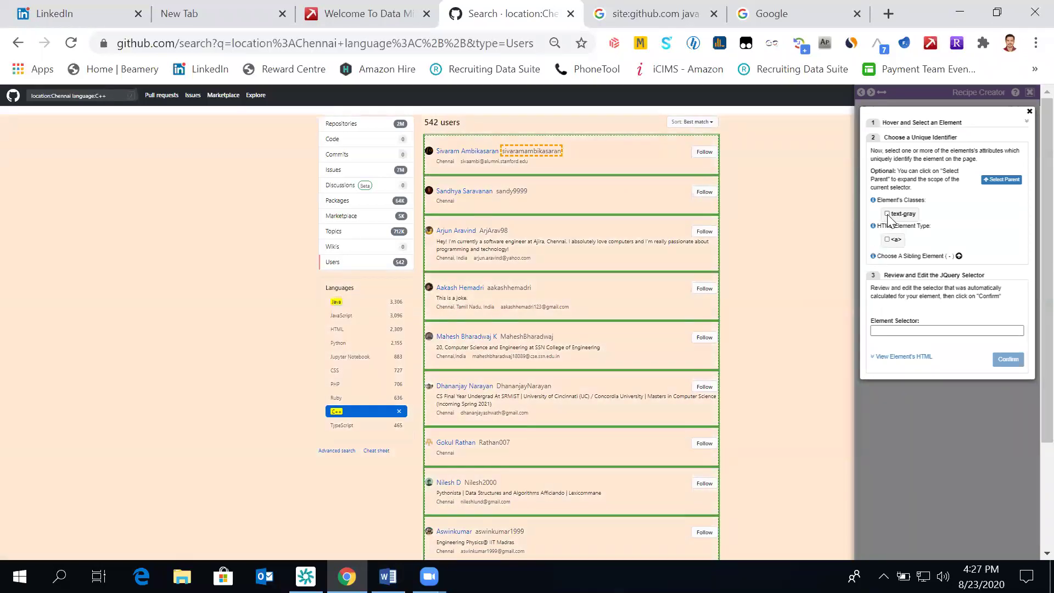
left_click(887, 214)
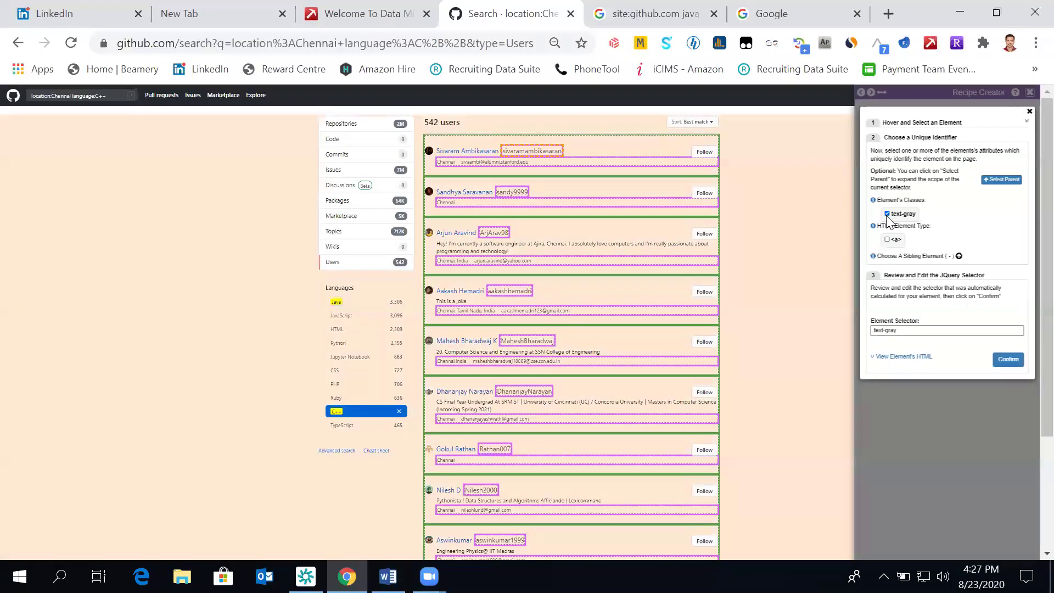
left_click(887, 214)
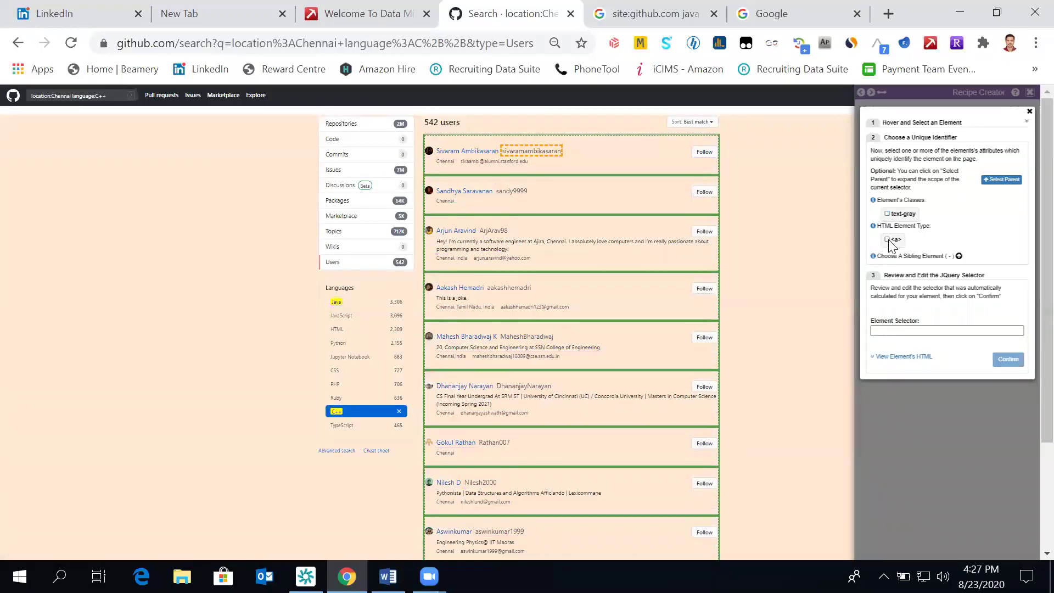
left_click(887, 240)
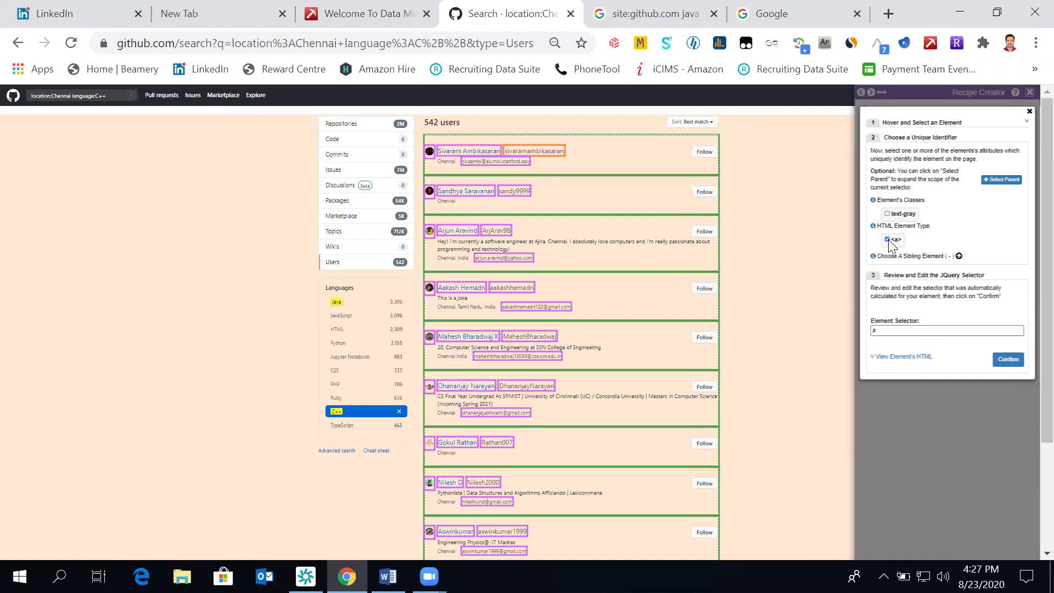
left_click(887, 240)
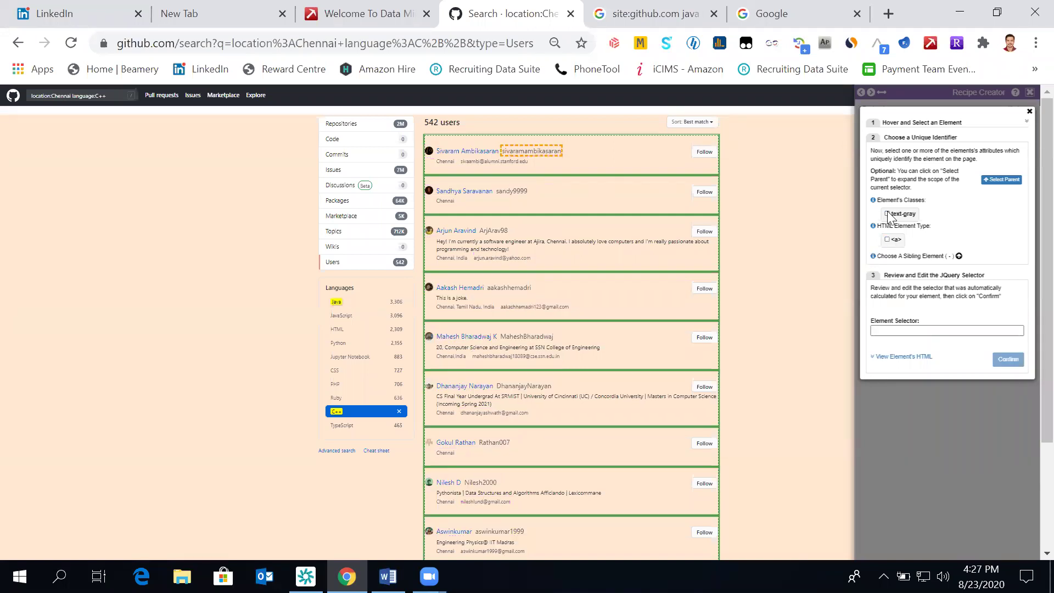
Step: Identify the usernames by the class text-gray restricted to sibling element 0
left_click(887, 213)
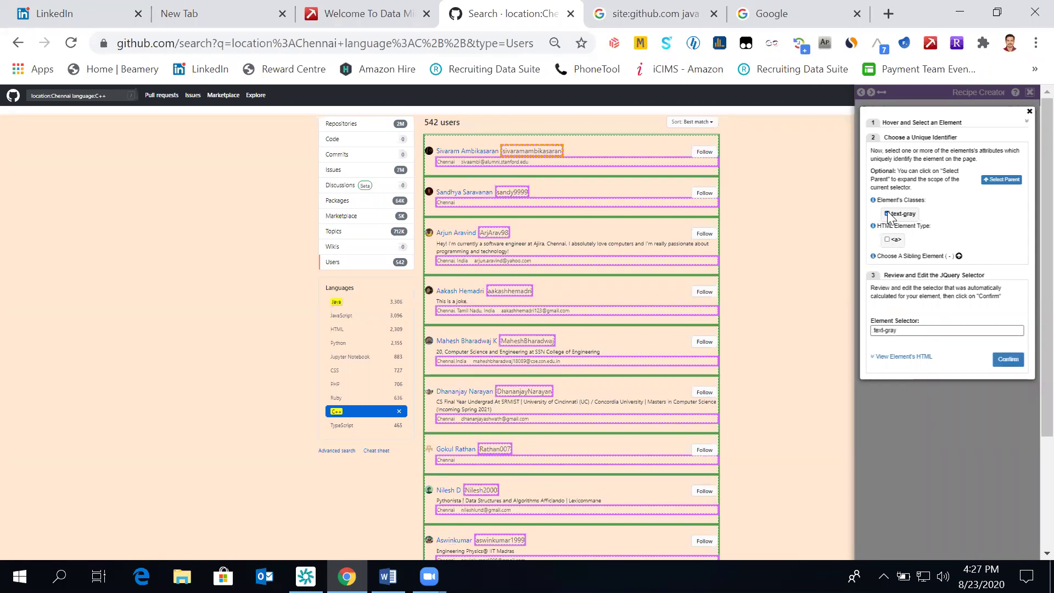
left_click(959, 257)
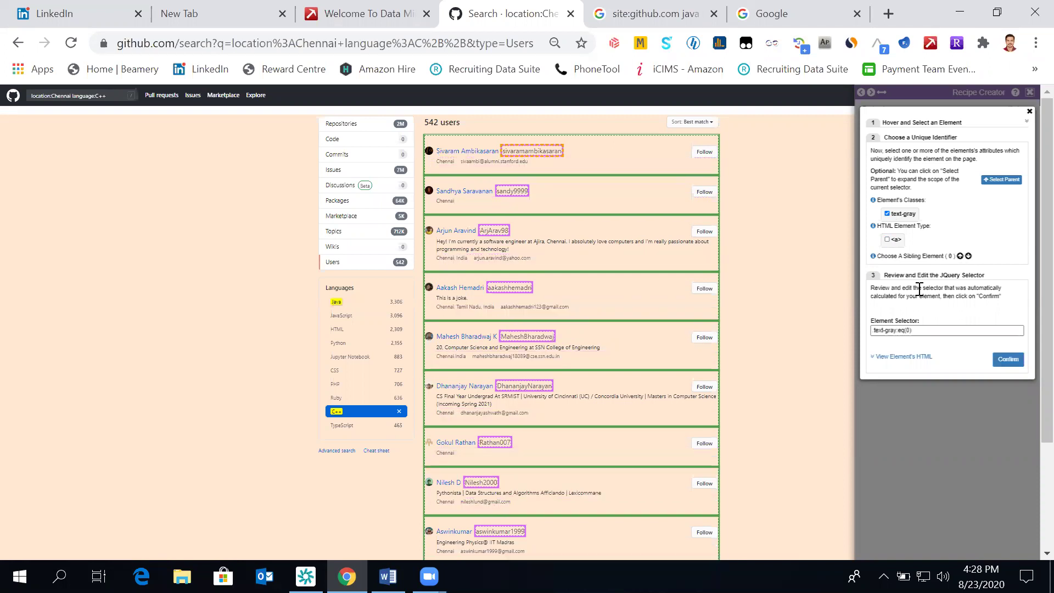
left_click(969, 256)
left_click(888, 332)
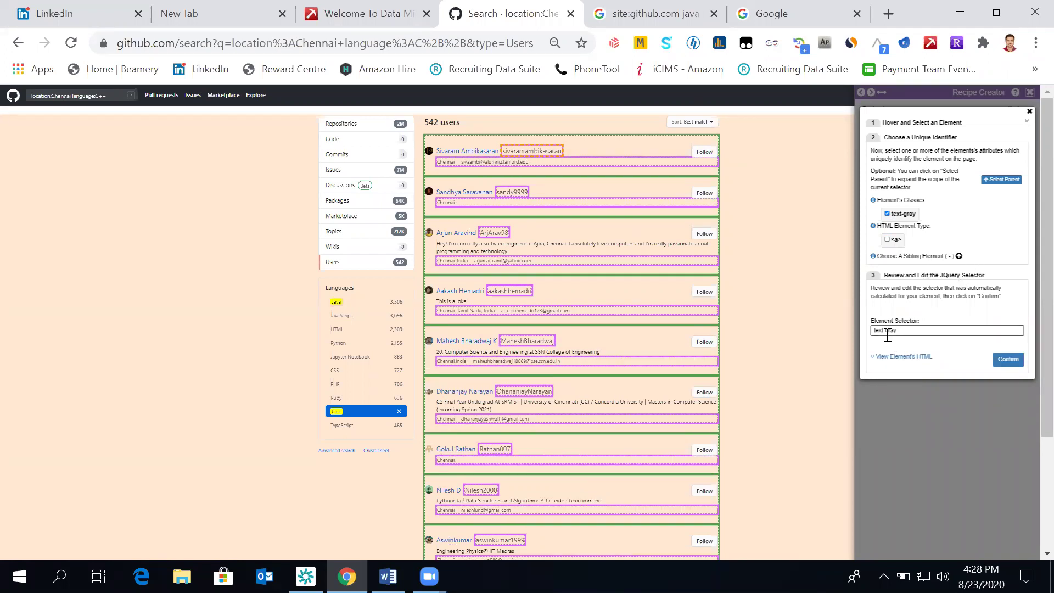
left_click(959, 257)
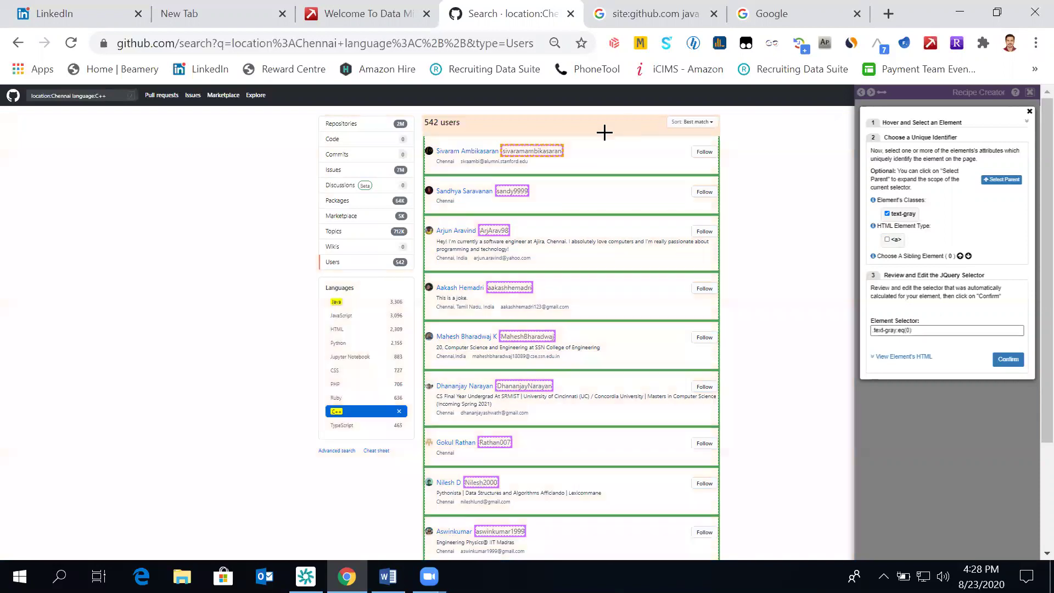
Step: Inspect the first user's username link in the developer tools, review its style rules, and close the tools
right_click(544, 154)
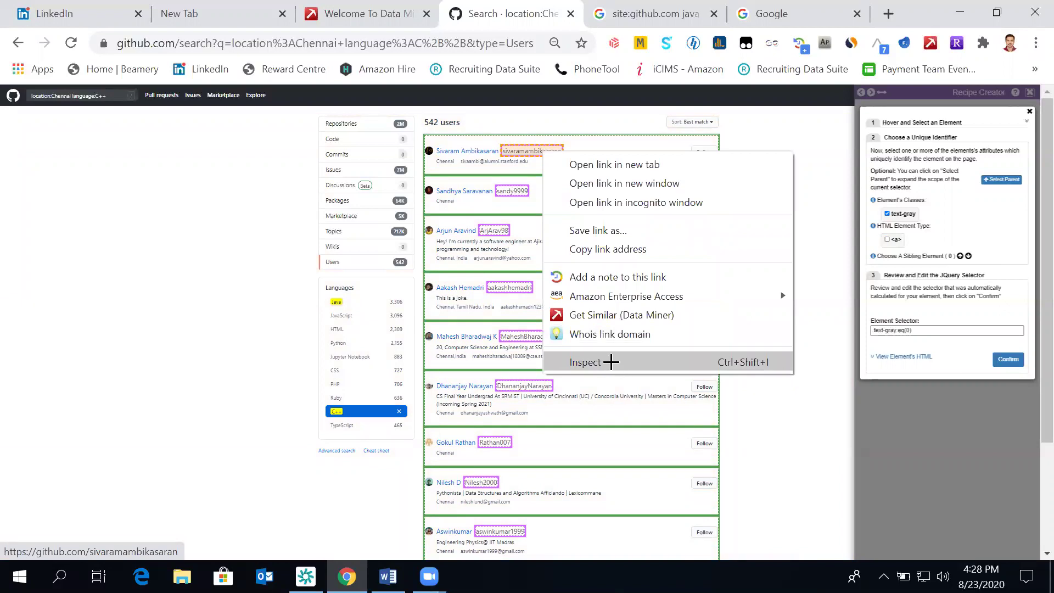
left_click(613, 363)
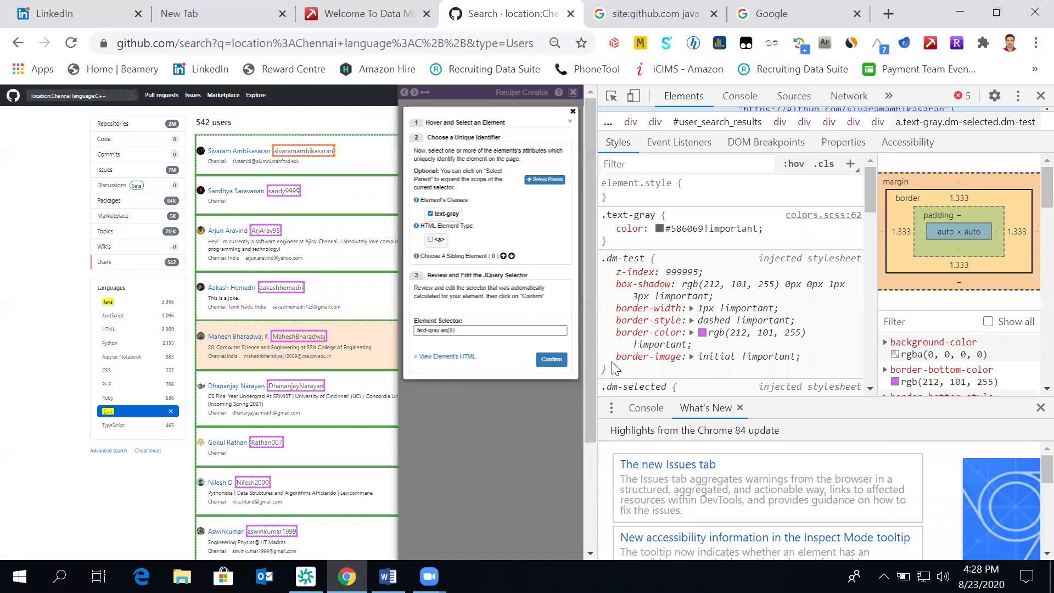
mouse_move(739, 228)
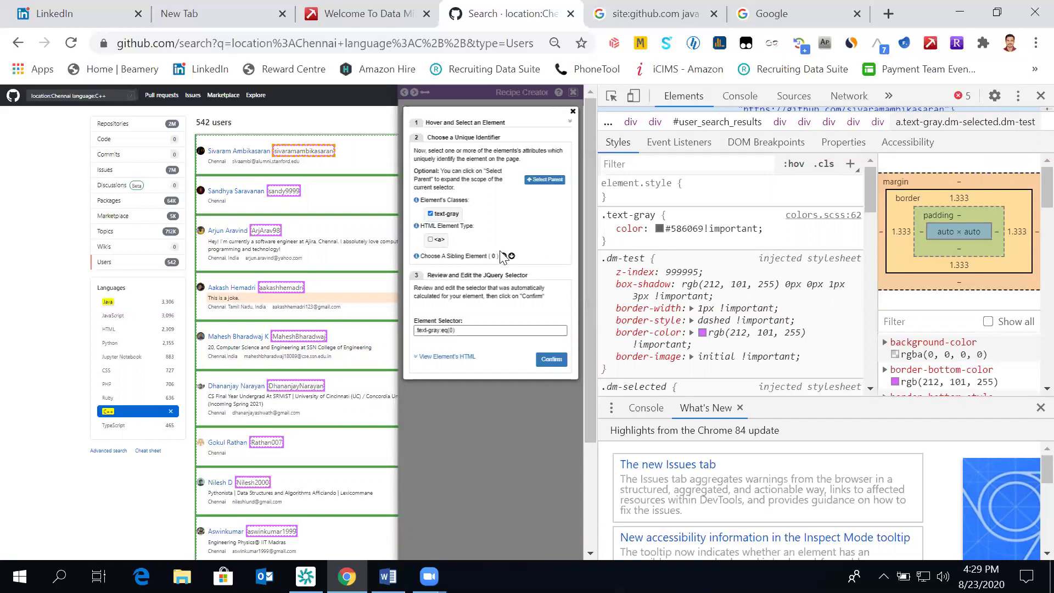
left_click(419, 331)
type(".")
scroll(697, 341, "down", 1)
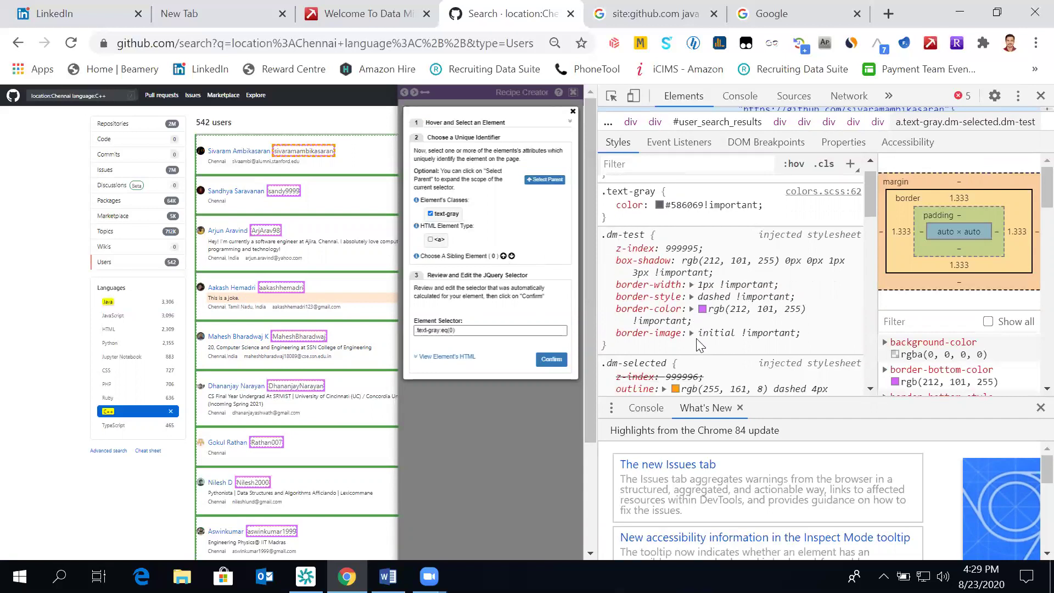
scroll(687, 310, "down", 3)
scroll(687, 311, "down", 8)
scroll(687, 311, "up", 8)
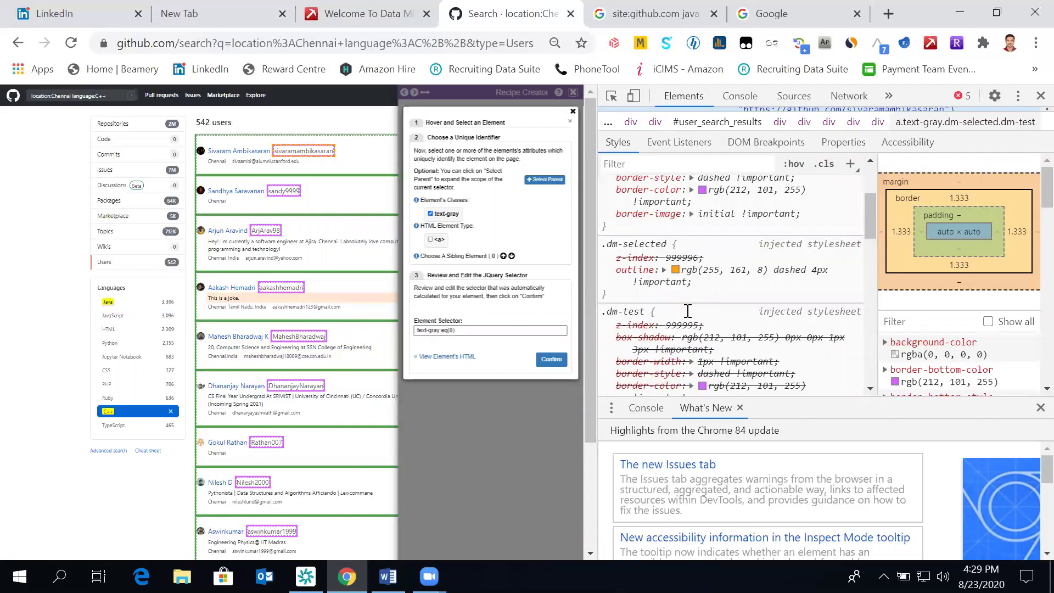
scroll(688, 311, "up", 5)
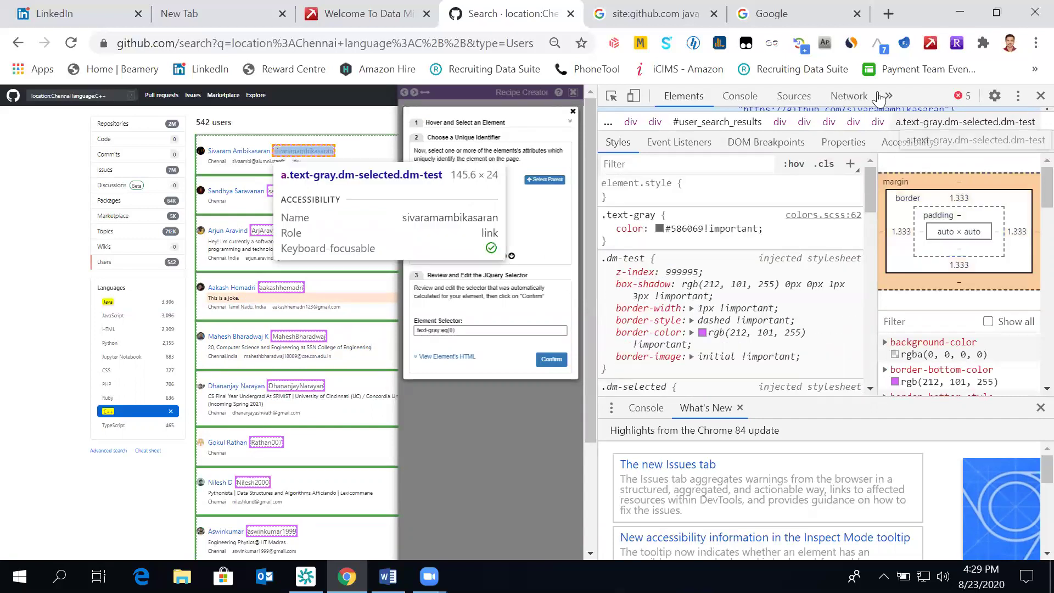
left_click(1039, 97)
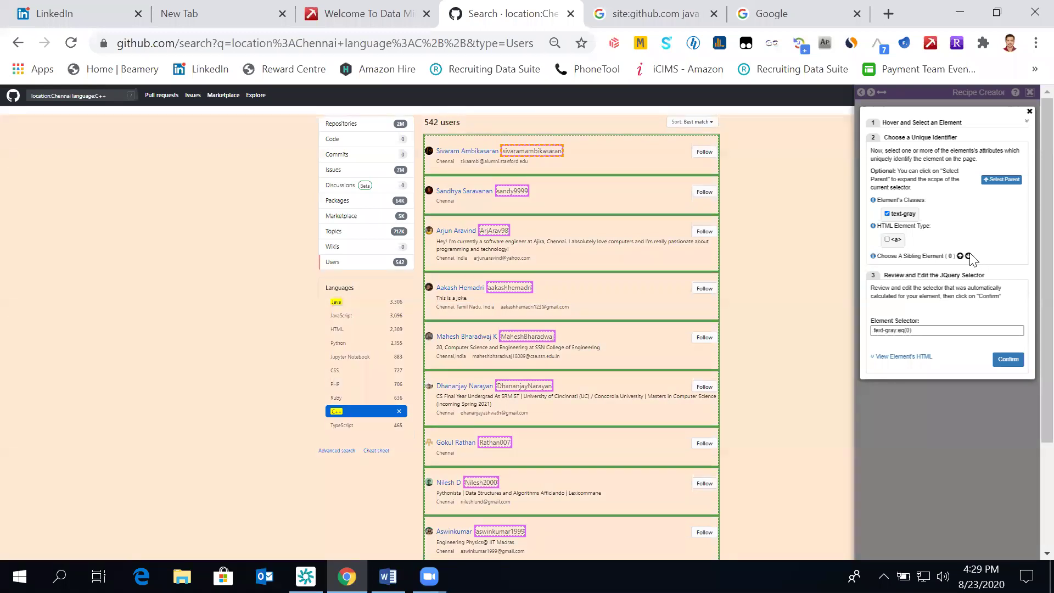
Step: Clear and reapply sibling element 0, and confirm .text-gray:eq(0) as the User ID column's selector
left_click(968, 257)
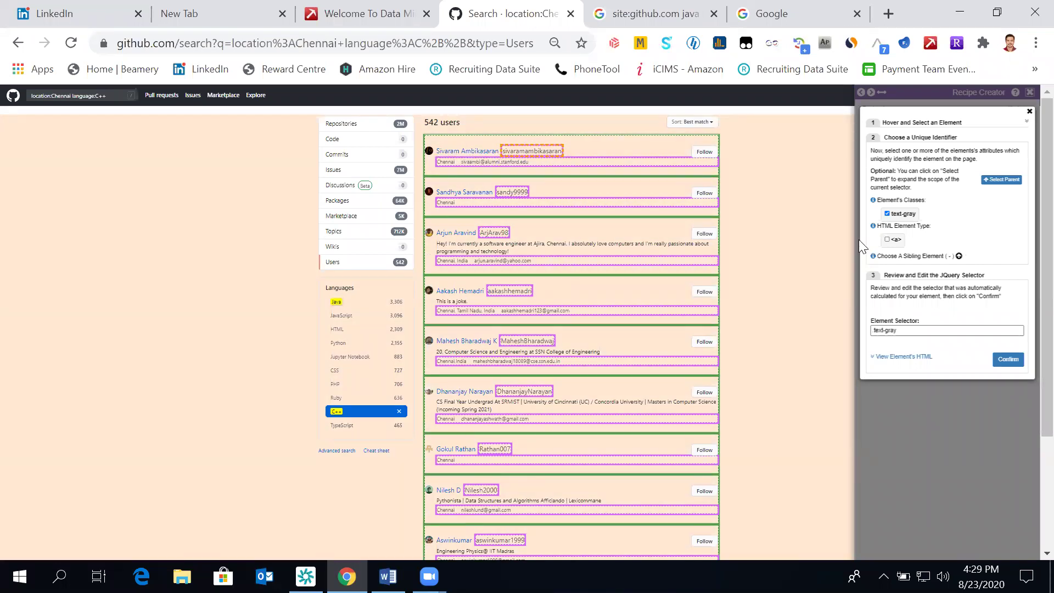
left_click(959, 256)
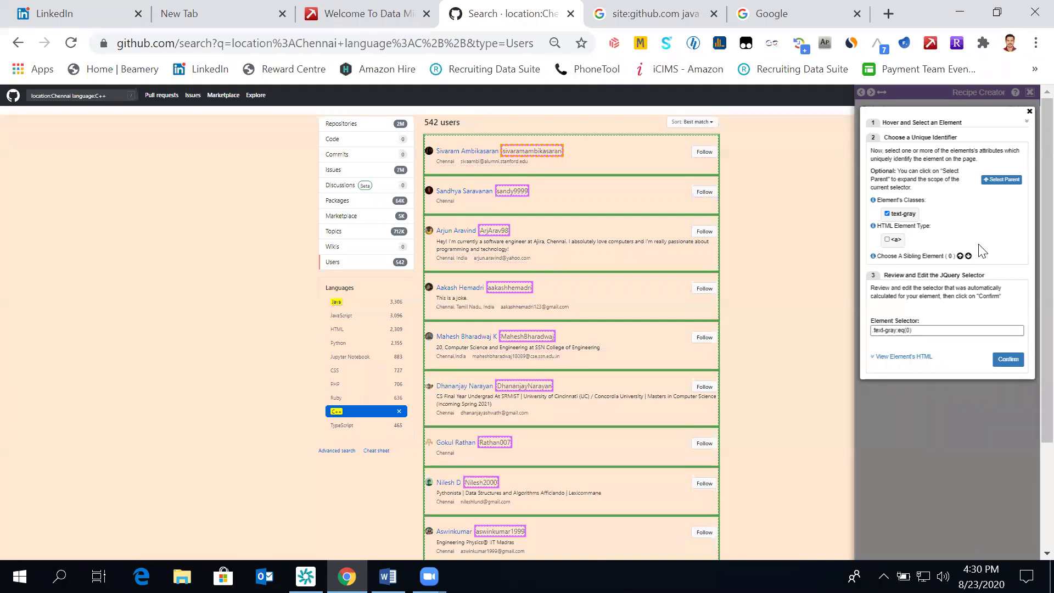
left_click(1008, 359)
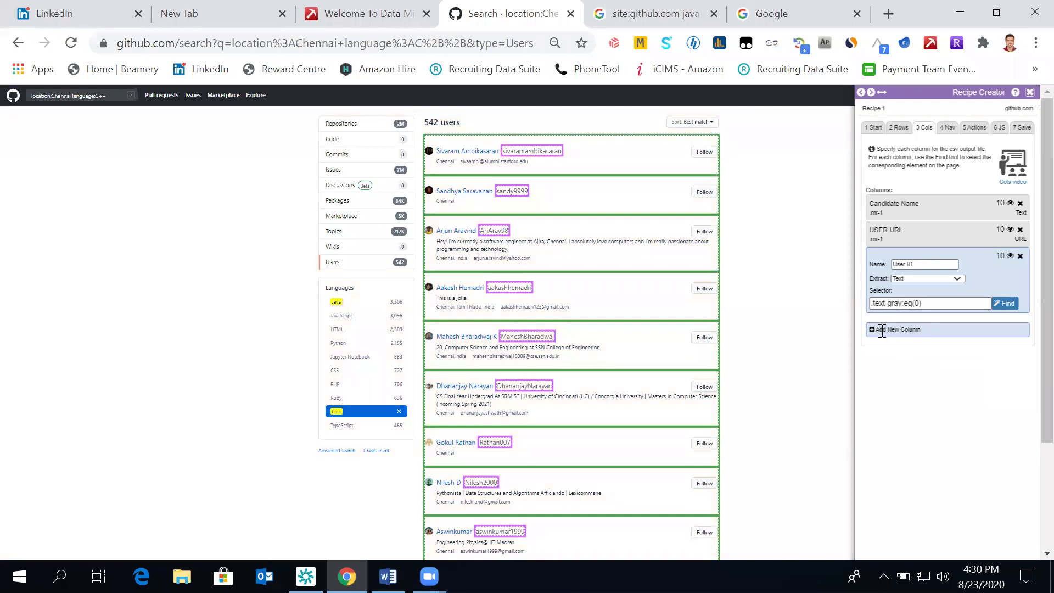
Step: Add a fourth column to the recipe and name it Location
left_click(882, 330)
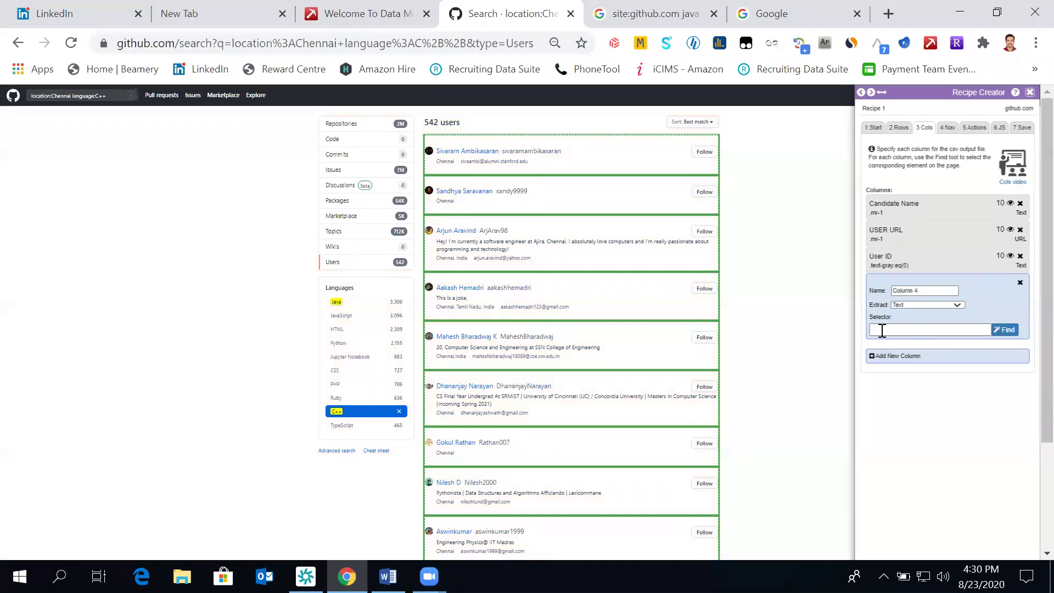
left_click(942, 290)
key("BackSpace")
key("BackSpace")
key("BackSpace")
key("BackSpace")
key("BackSpace")
key("BackSpace")
key("BackSpace")
key("BackSpace")
type("Location")
Step: Pick the third user's location text for the Location column and try class mr-3 and element type div, separately and combined
left_click(1006, 330)
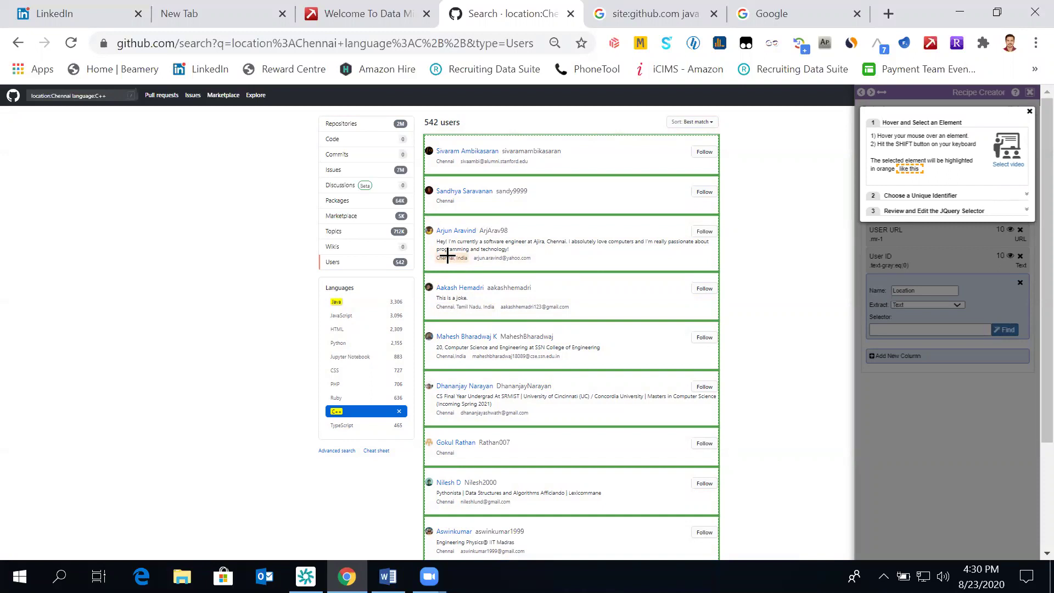
key("shift")
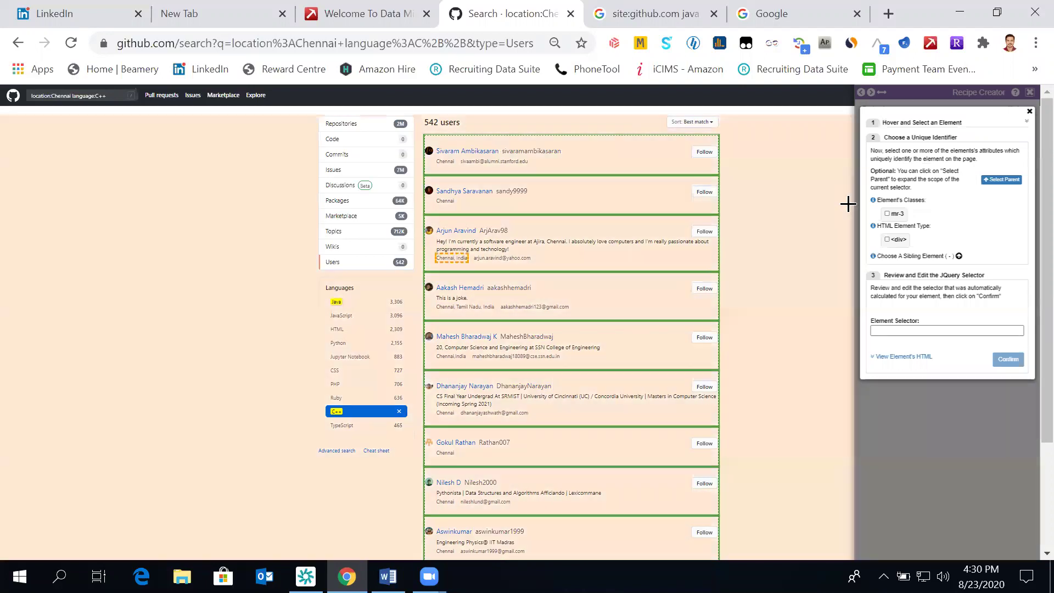
left_click(888, 214)
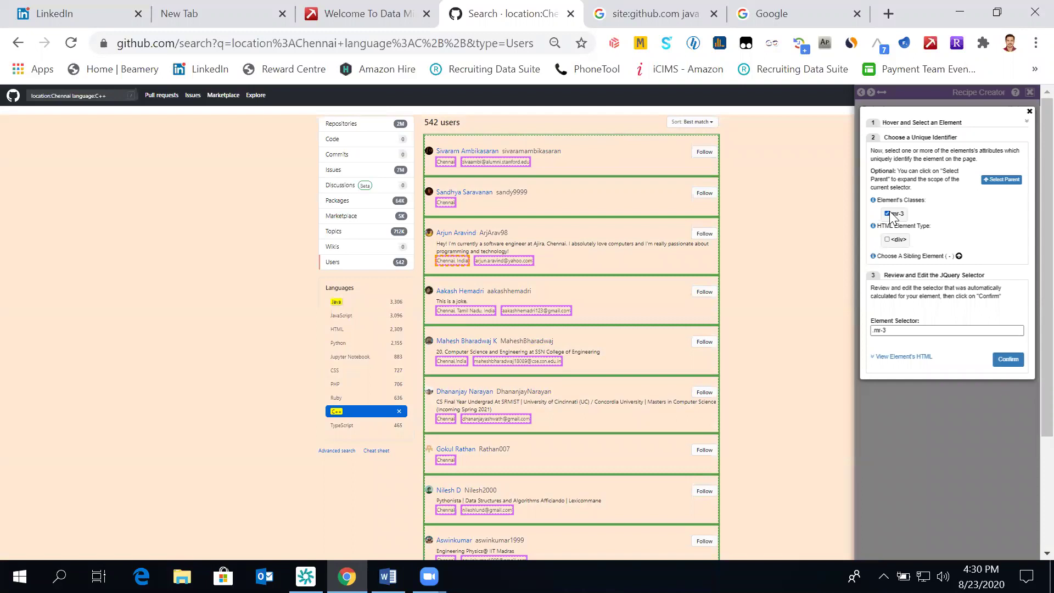
left_click(888, 214)
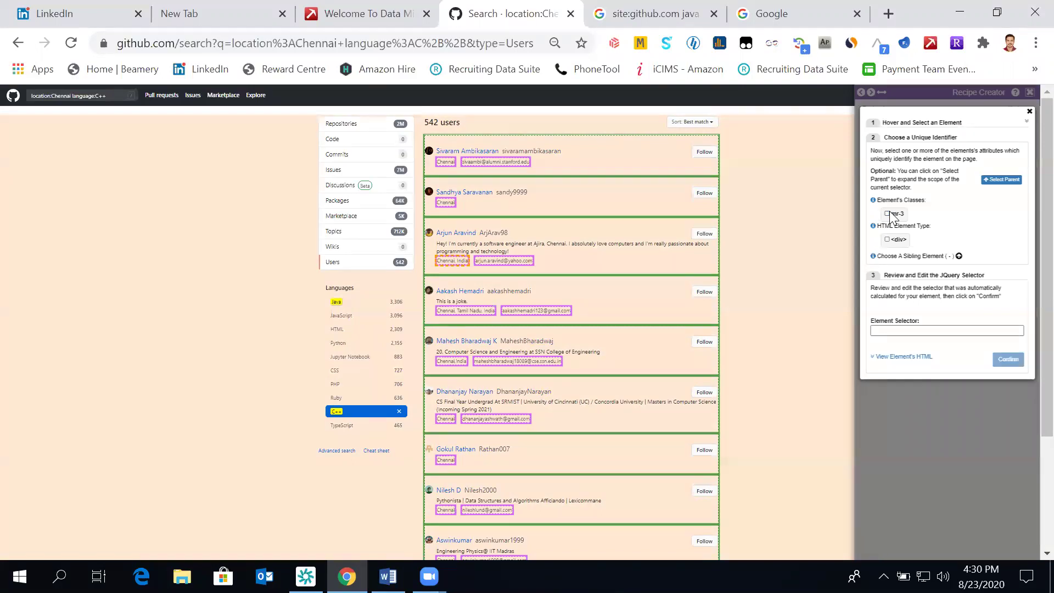
left_click(887, 239)
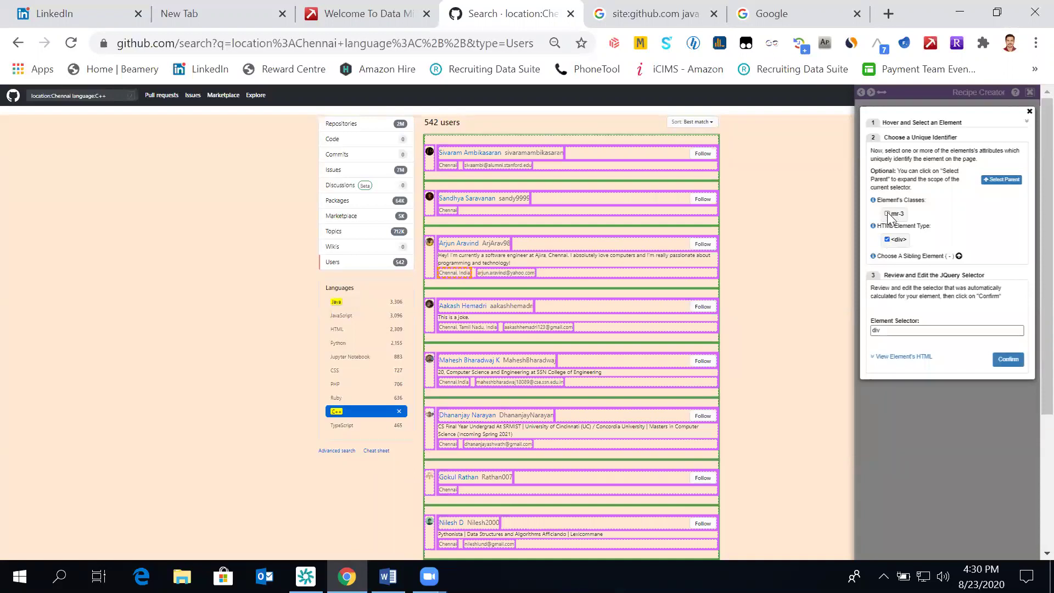
left_click(888, 214)
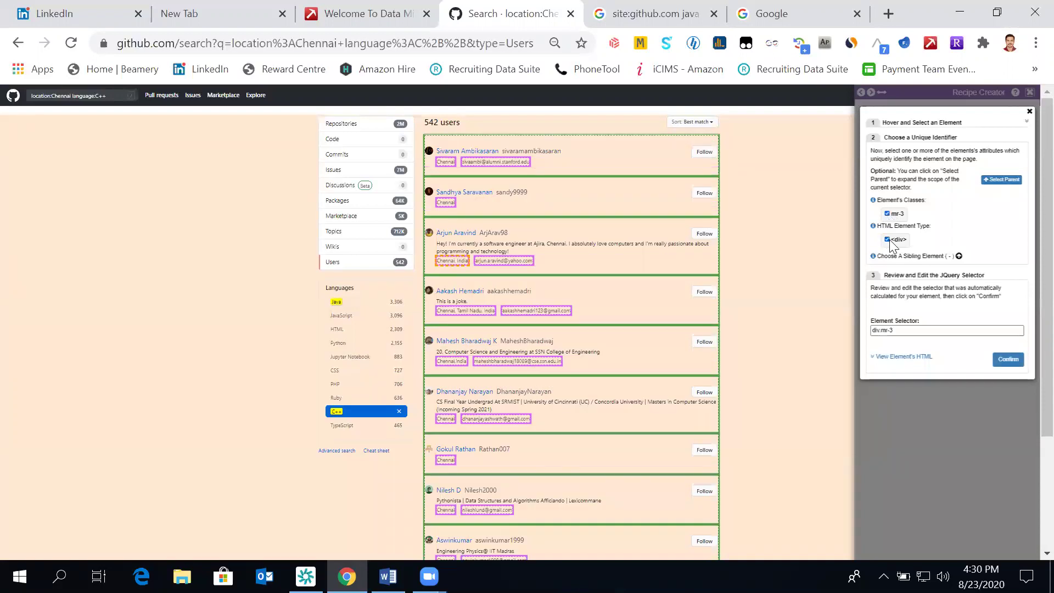
Step: Identify the locations by class mr-3 only, restricted to sibling element 0, and confirm .mr-3:eq(0) as the Location column's selector
left_click(887, 240)
left_click(959, 256)
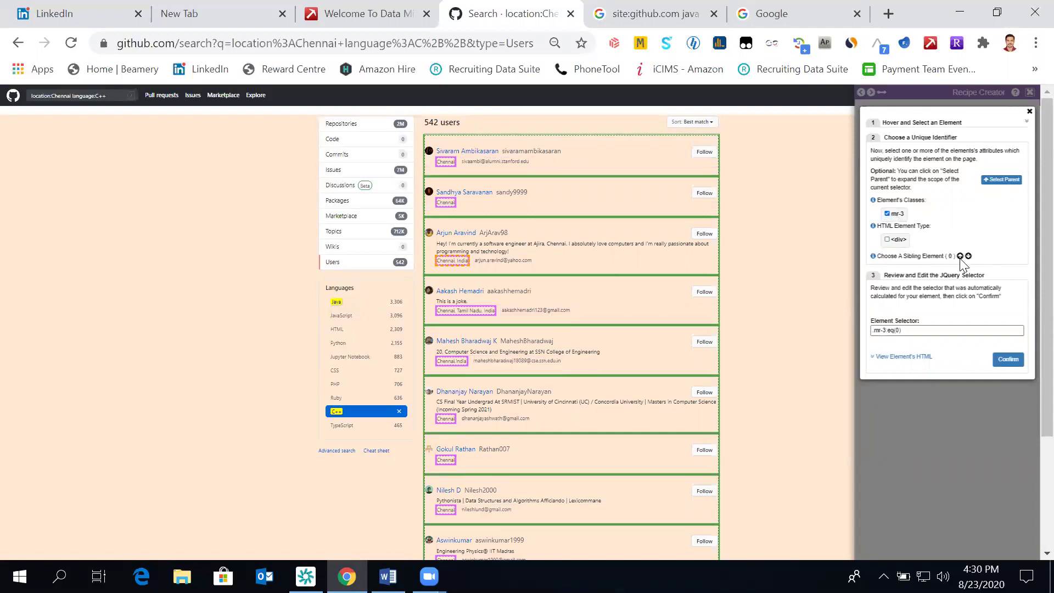
left_click(1007, 360)
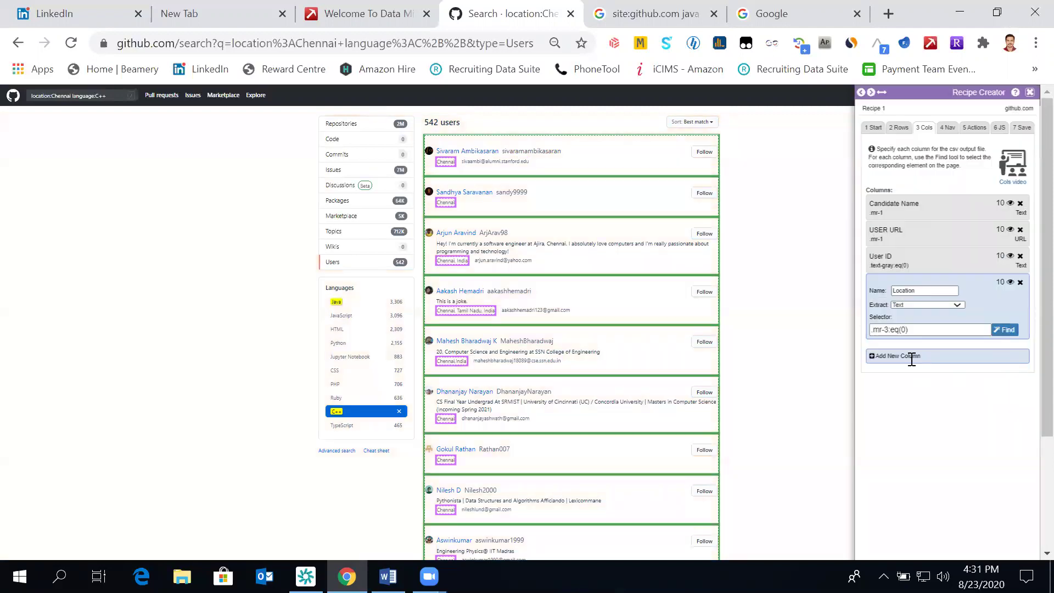
Step: Add a fifth column to the recipe and name it Email Id
left_click(873, 359)
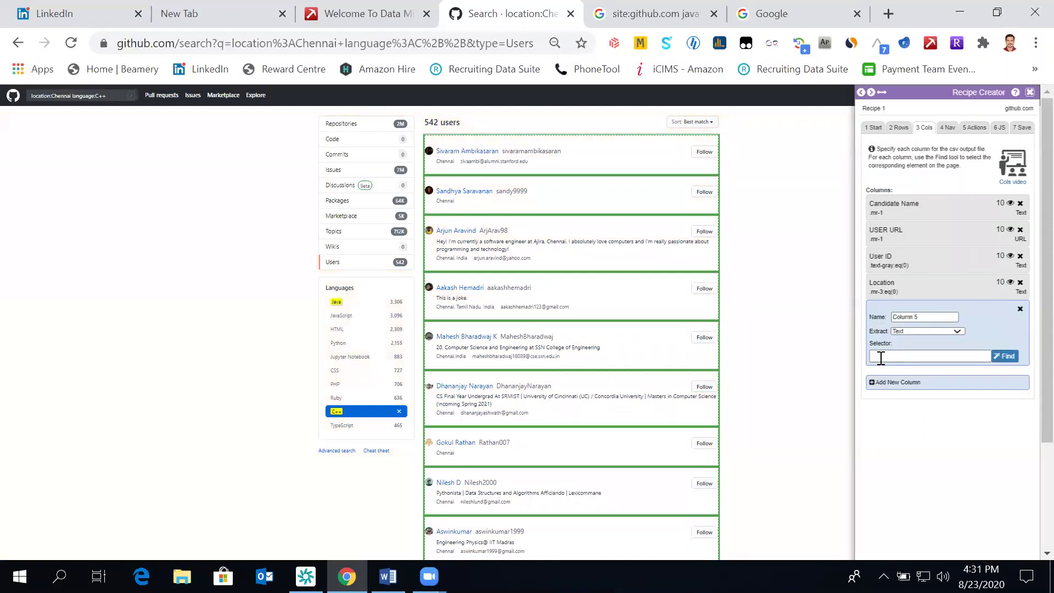
left_click(943, 317)
key("BackSpace")
key("BackSpace")
key("BackSpace")
key("BackSpace")
key("BackSpace")
key("BackSpace")
key("BackSpace")
type("Email Id")
Step: Pick the fourth user's email link, identify it by class muted-link, and confirm .muted-link as the Email Id column's selector
left_click(1008, 358)
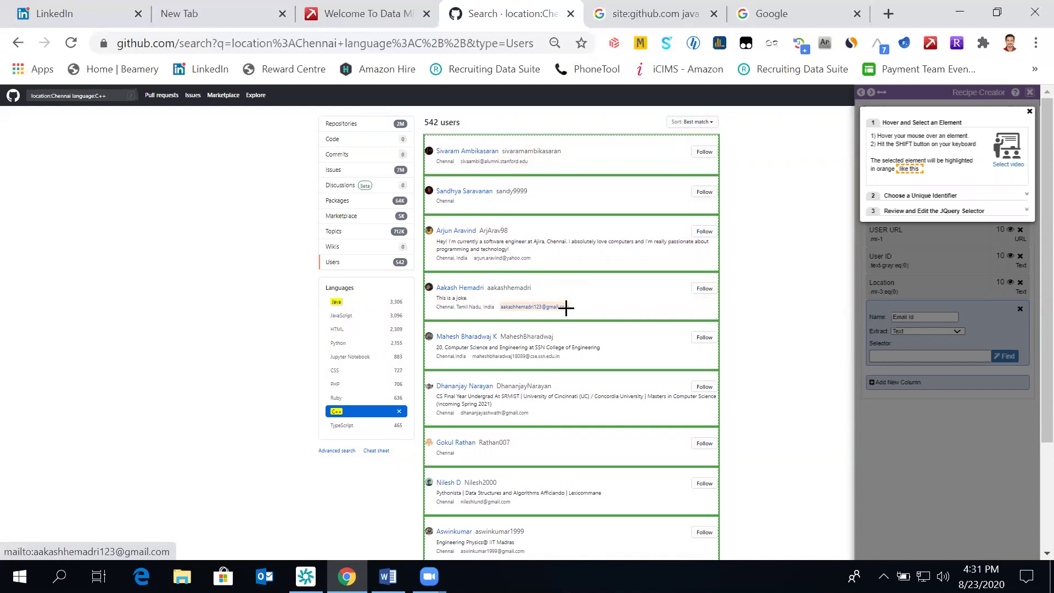
key("shift")
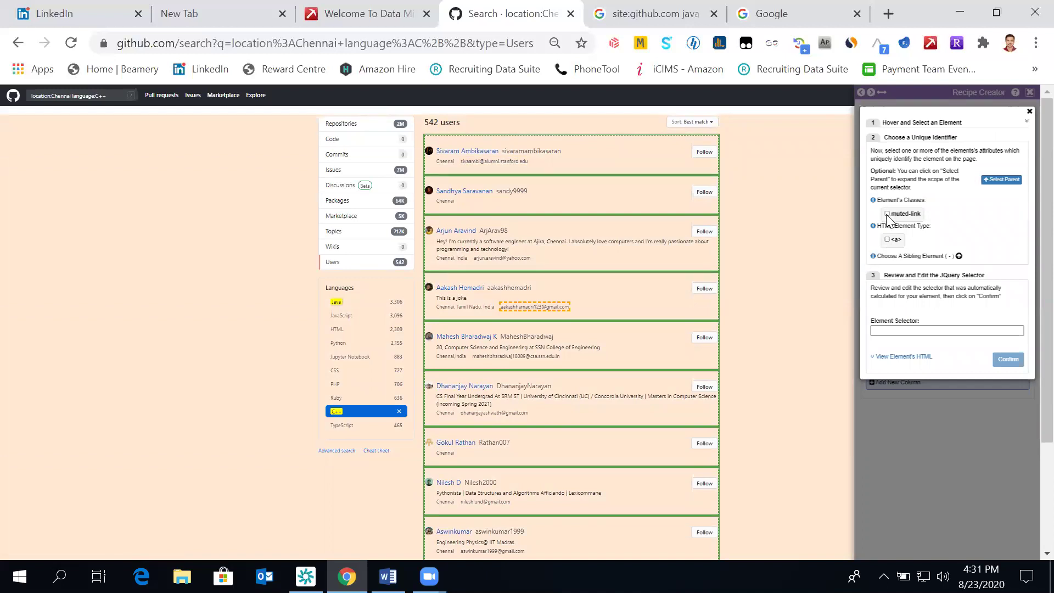
left_click(887, 214)
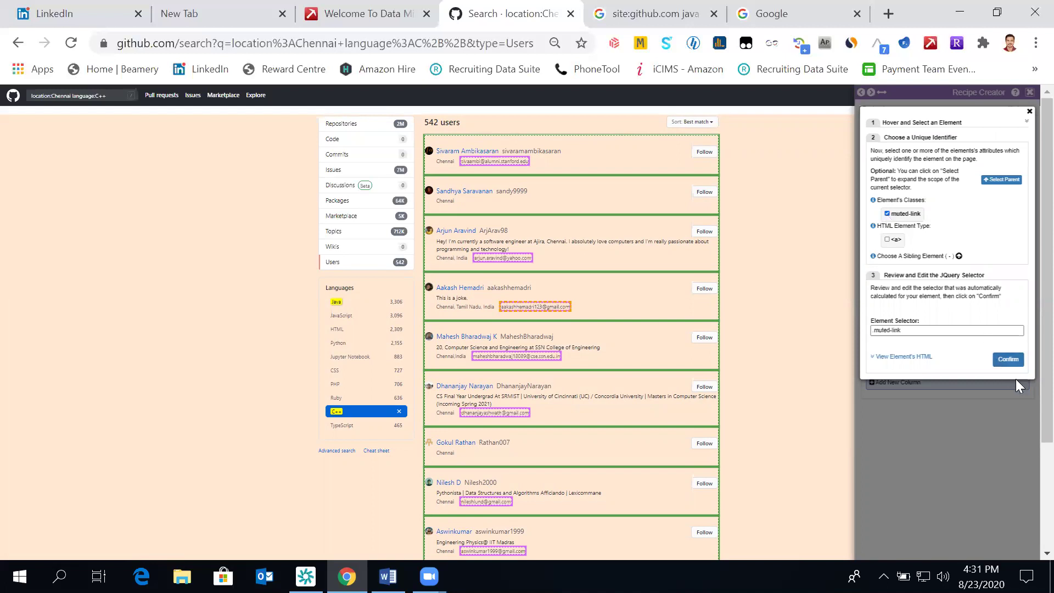
left_click(1008, 360)
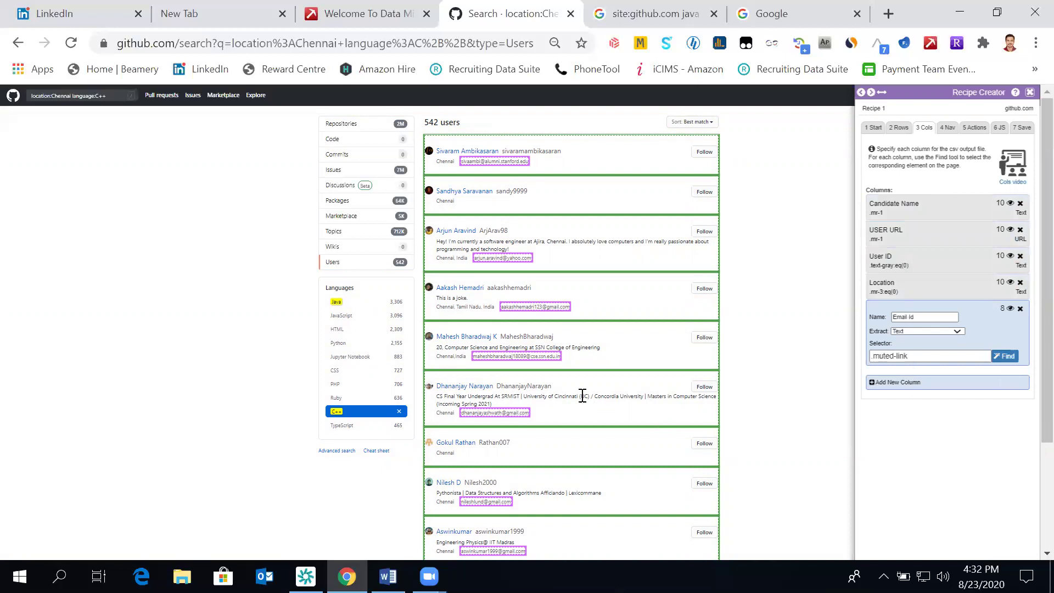
Step: Add a sixth column to the recipe and name it Profile Info
left_click(871, 382)
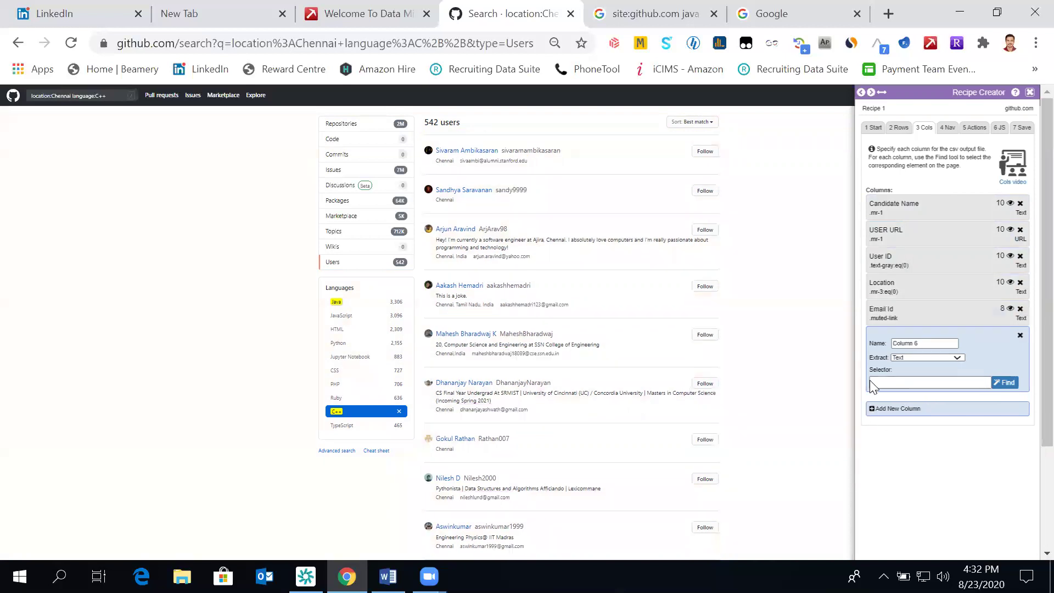
left_click(932, 342)
key("BackSpace")
key("BackSpace")
key("BackSpace")
key("BackSpace")
key("BackSpace")
key("BackSpace")
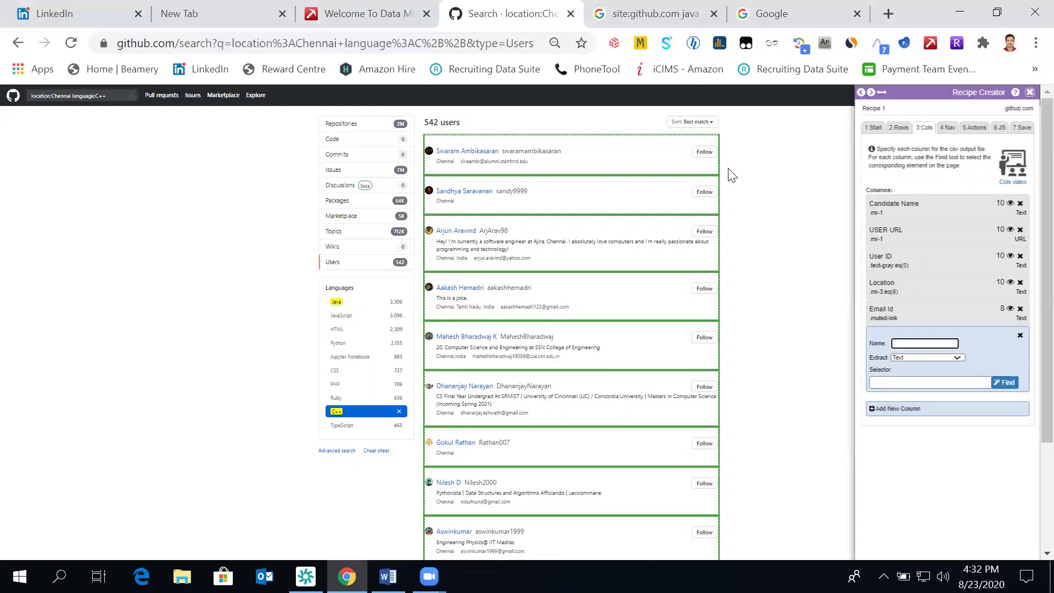
type("rofile Info")
Step: Pick the fourth user's bio line, identify it by class mb-1, and confirm .mb-1 as the Profile Info column's selector
left_click(1004, 385)
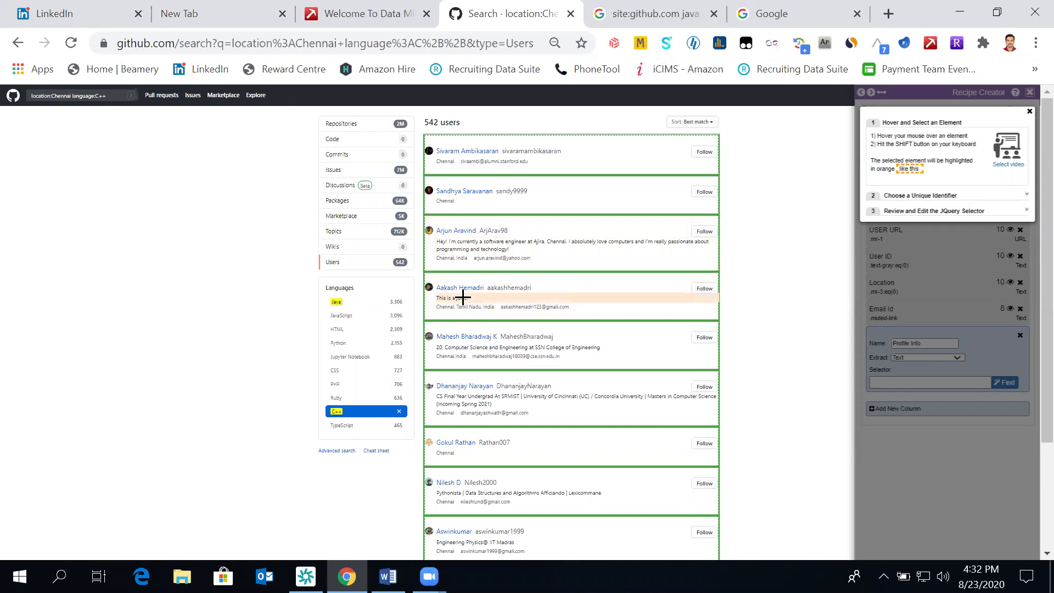
key("shift")
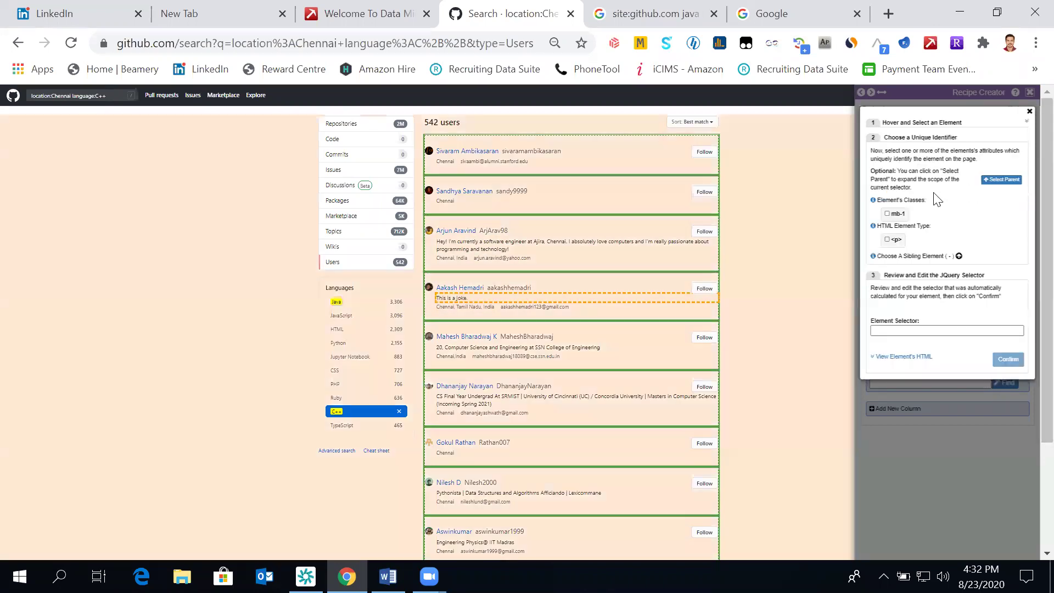
left_click(888, 214)
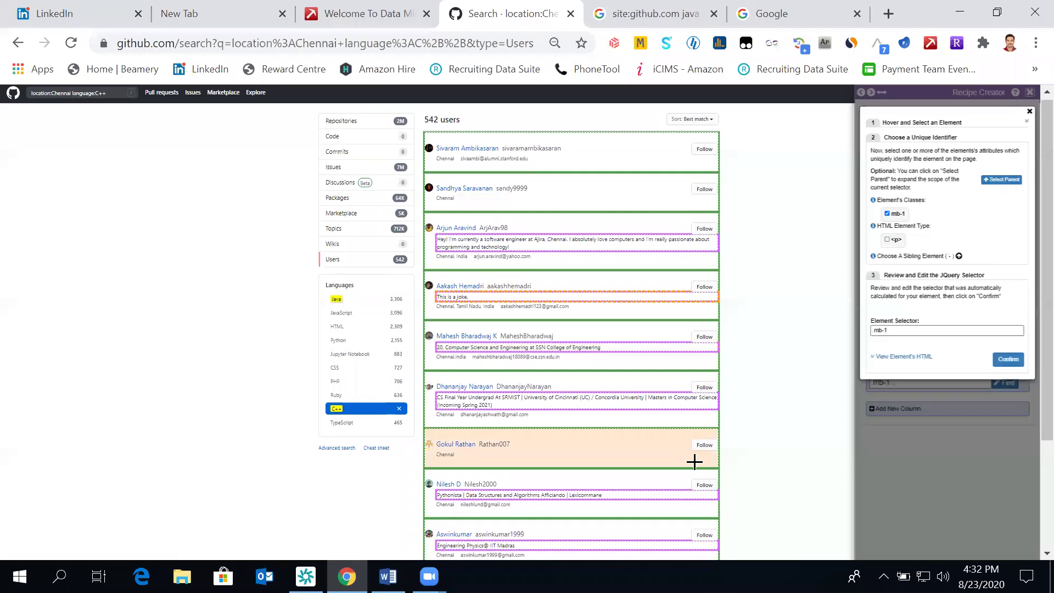
scroll(694, 462, "down", 3)
scroll(694, 463, "up", 3)
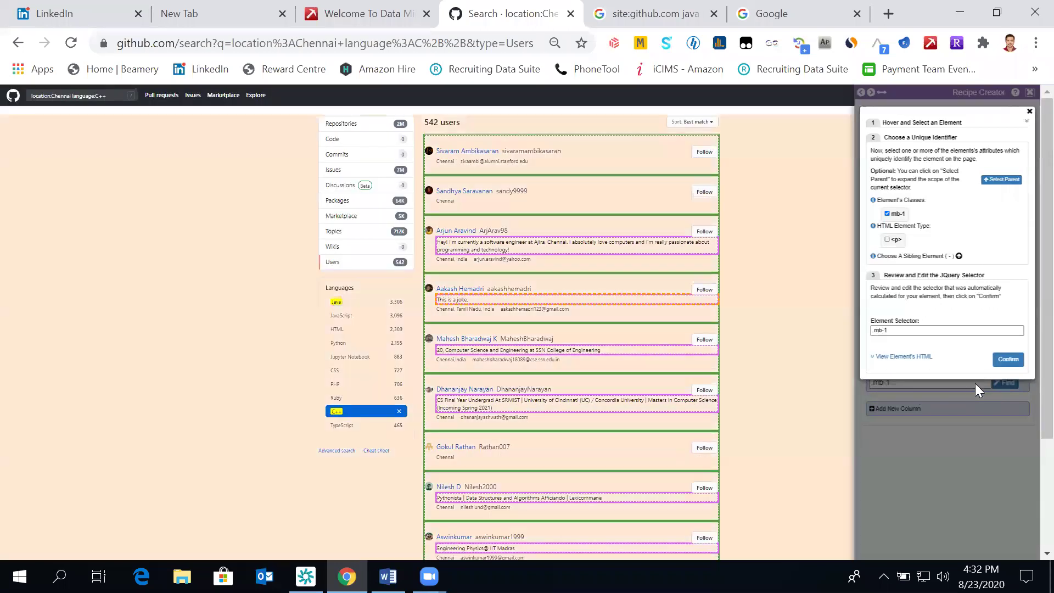
left_click(1025, 358)
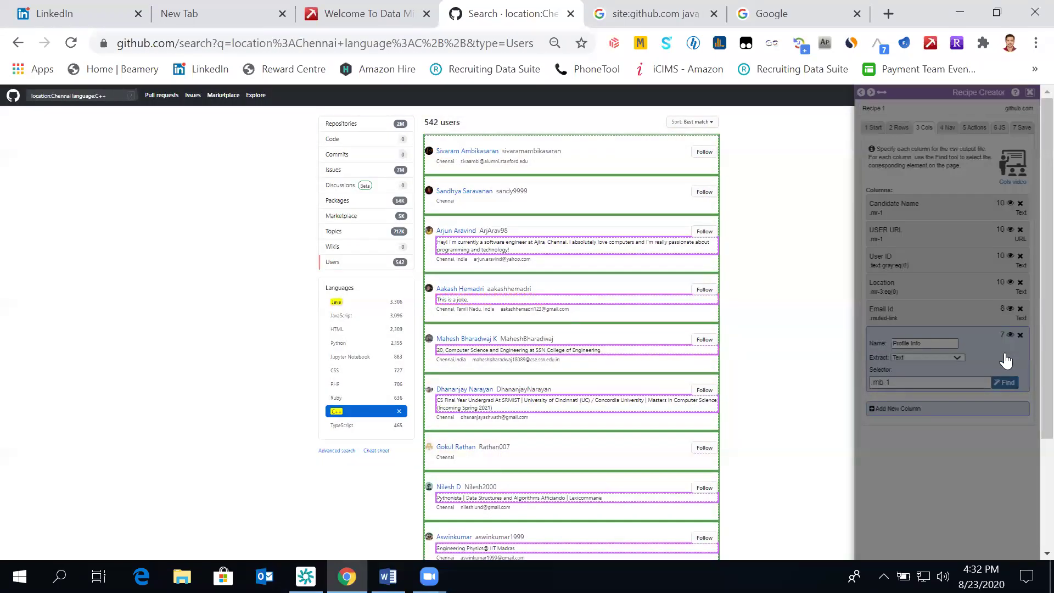
Step: Set up the recipe's page navigation by picking the results' Next link, identifying it by class next_page, and confirming the selector
scroll(820, 384, "down", 3)
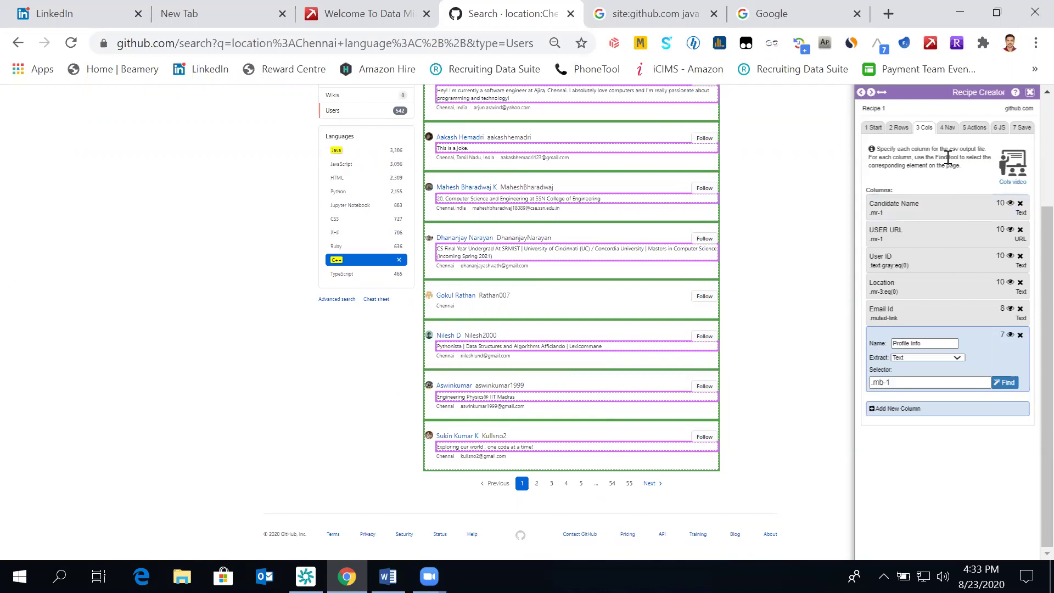
left_click(945, 130)
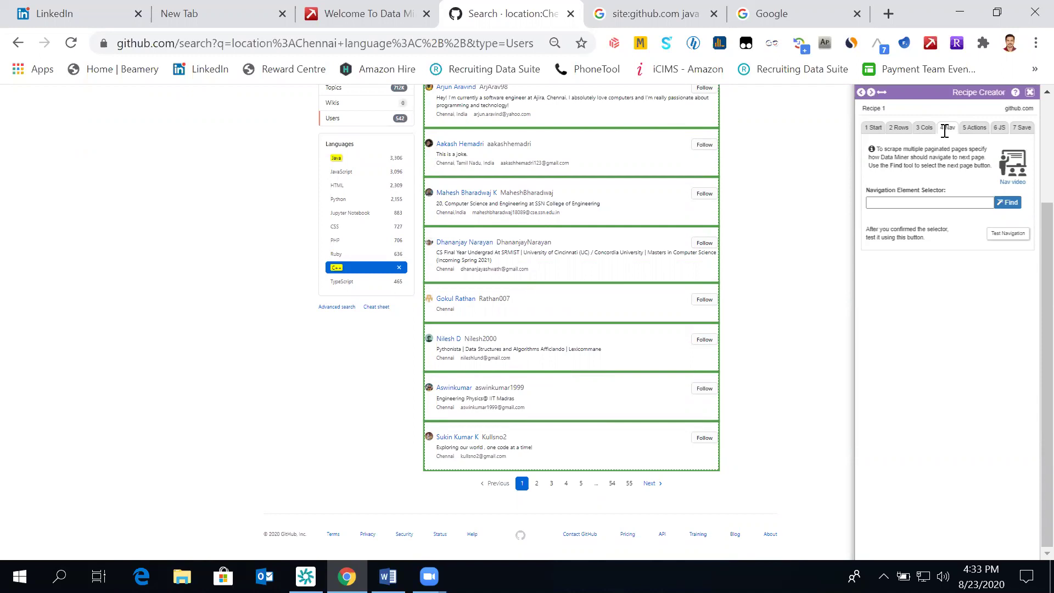
left_click(1010, 203)
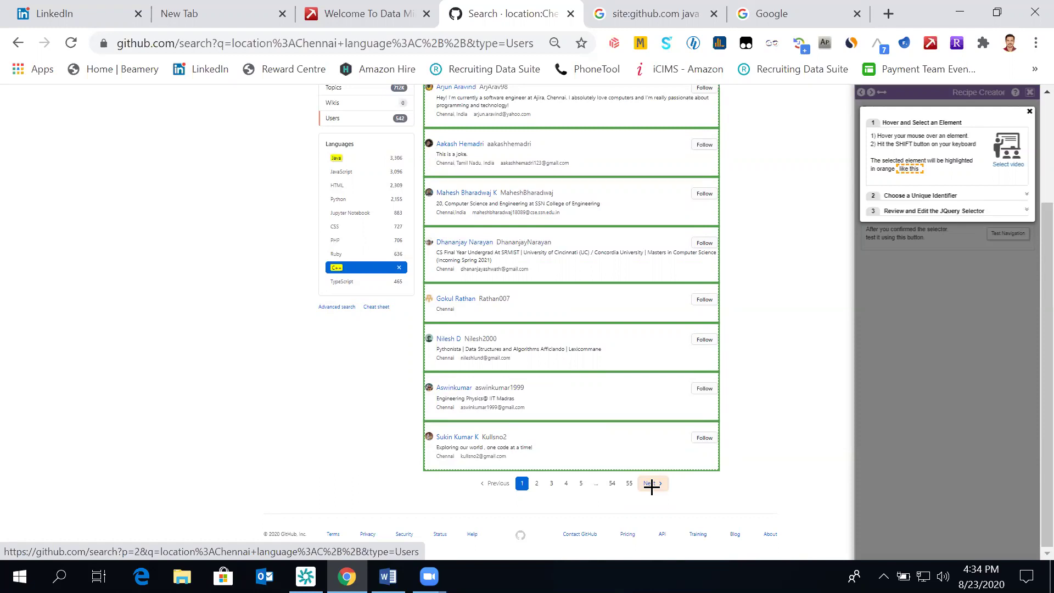
key("shift")
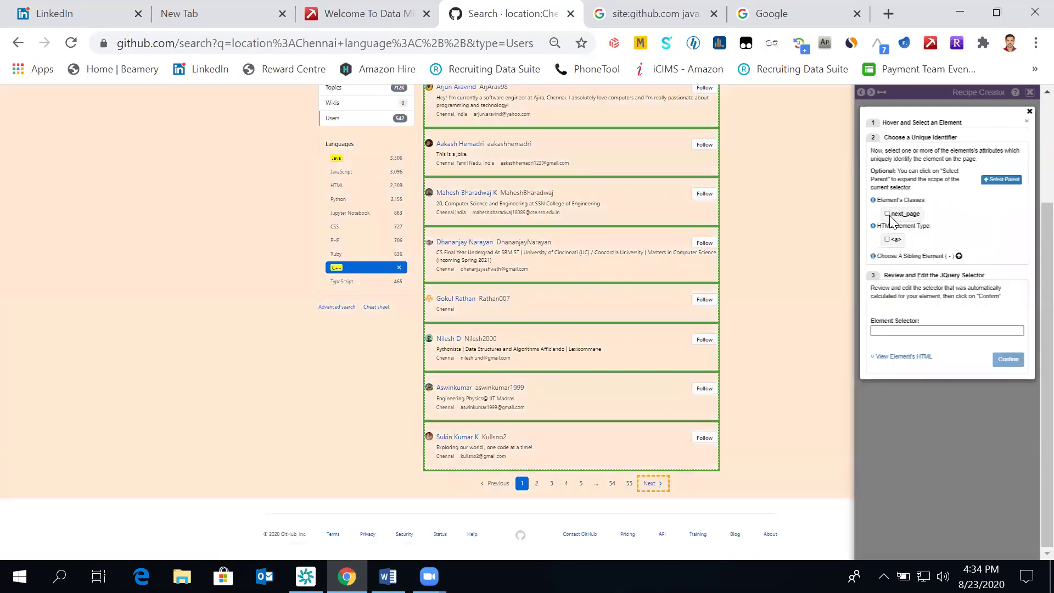
left_click(888, 214)
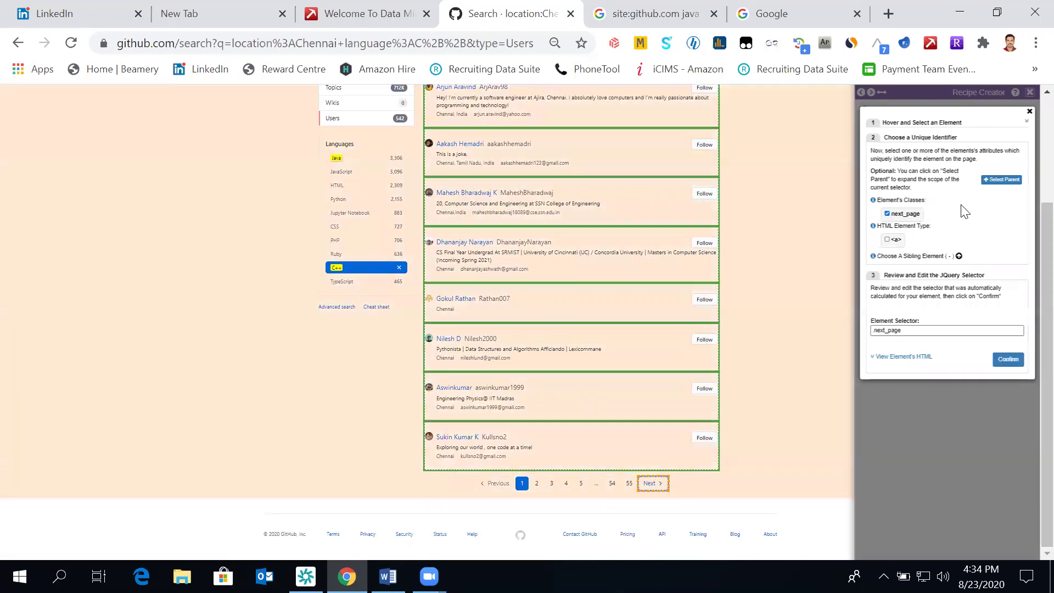
left_click(887, 214)
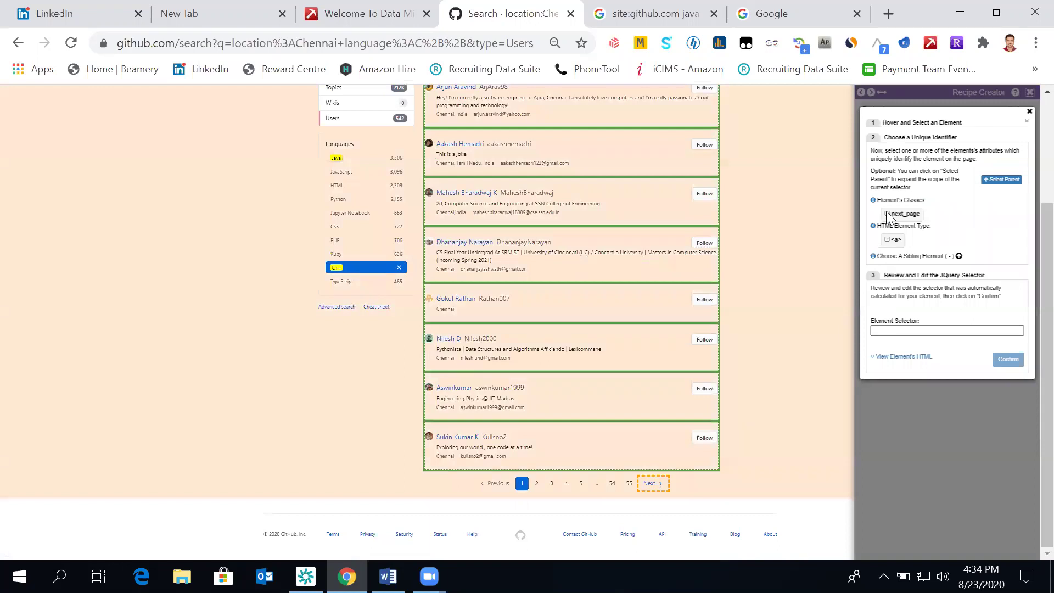
left_click(887, 213)
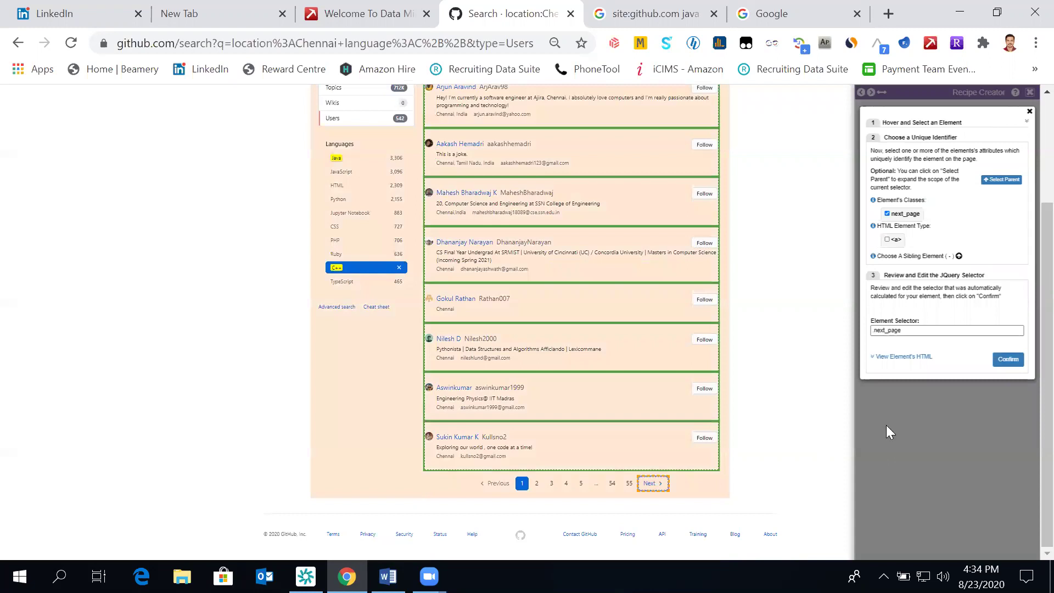
left_click(1008, 360)
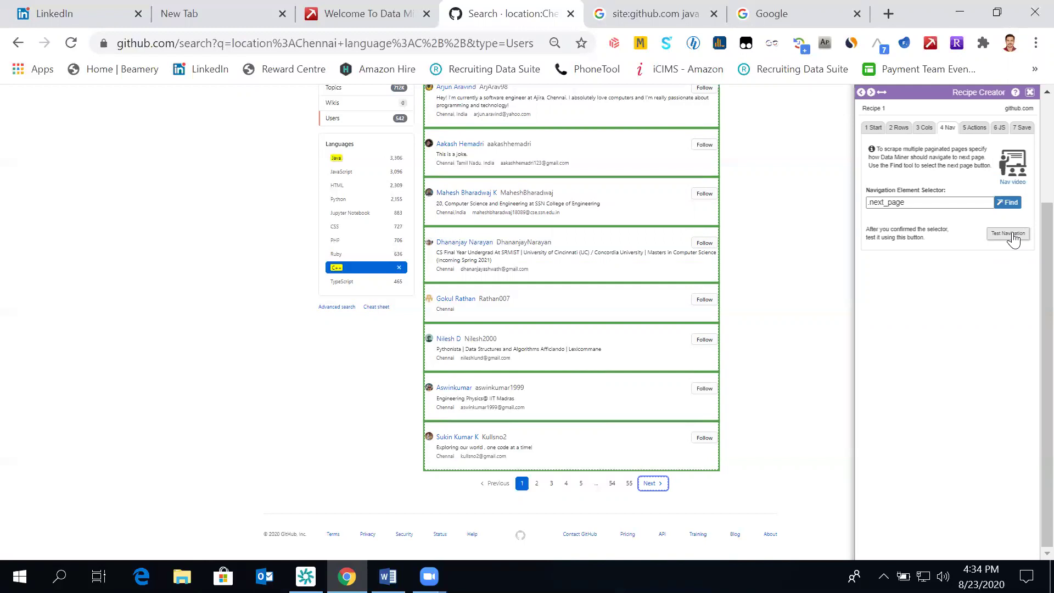
Step: Test the recipe's page navigation twice, check the page reached each time, and return to results page 1
left_click(1008, 234)
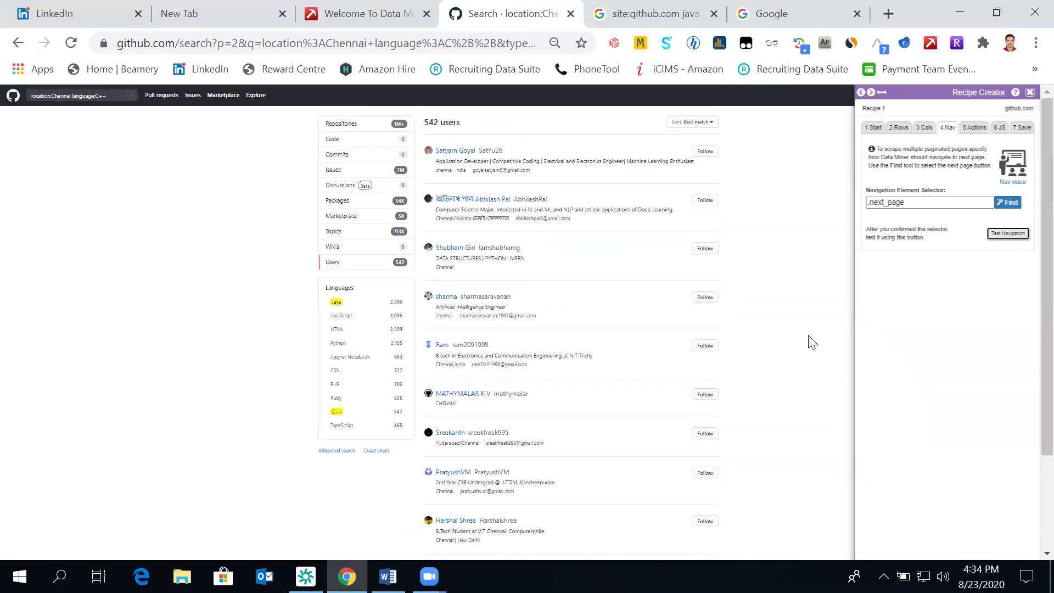
scroll(812, 342, "down", 3)
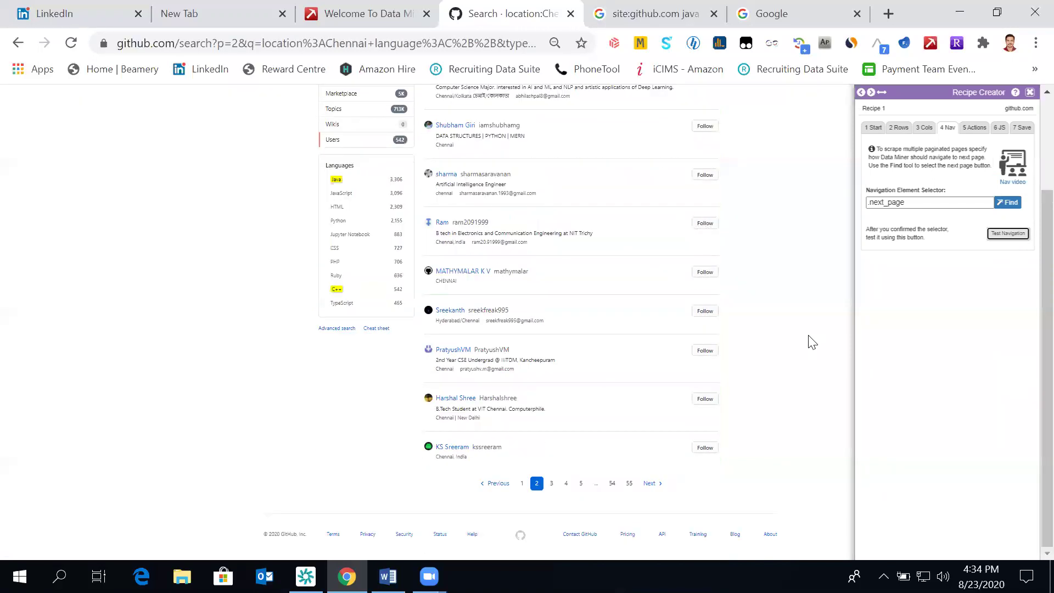
left_click(1008, 235)
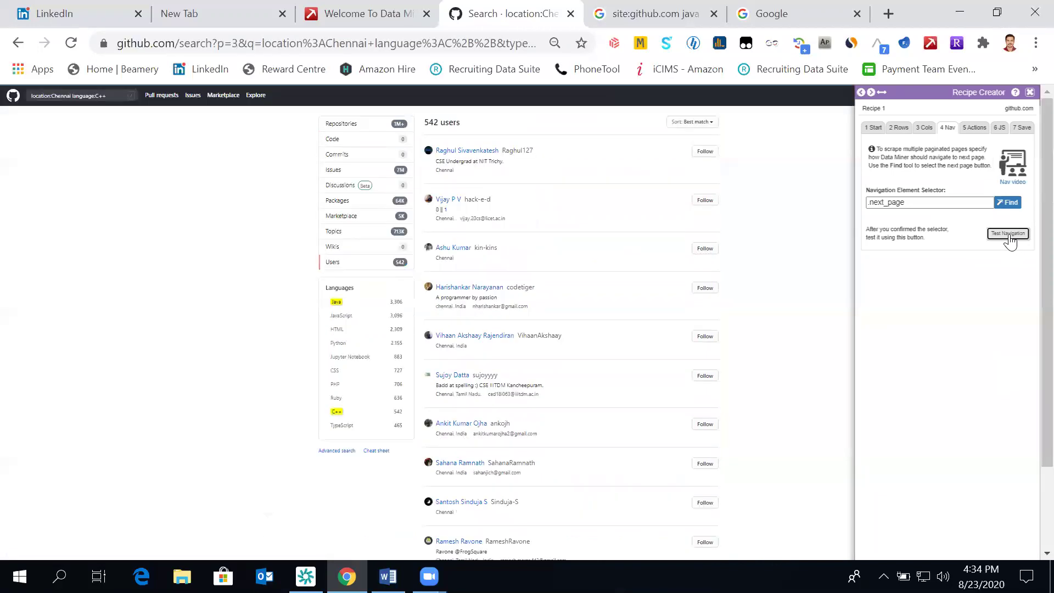
scroll(753, 403, "down", 2)
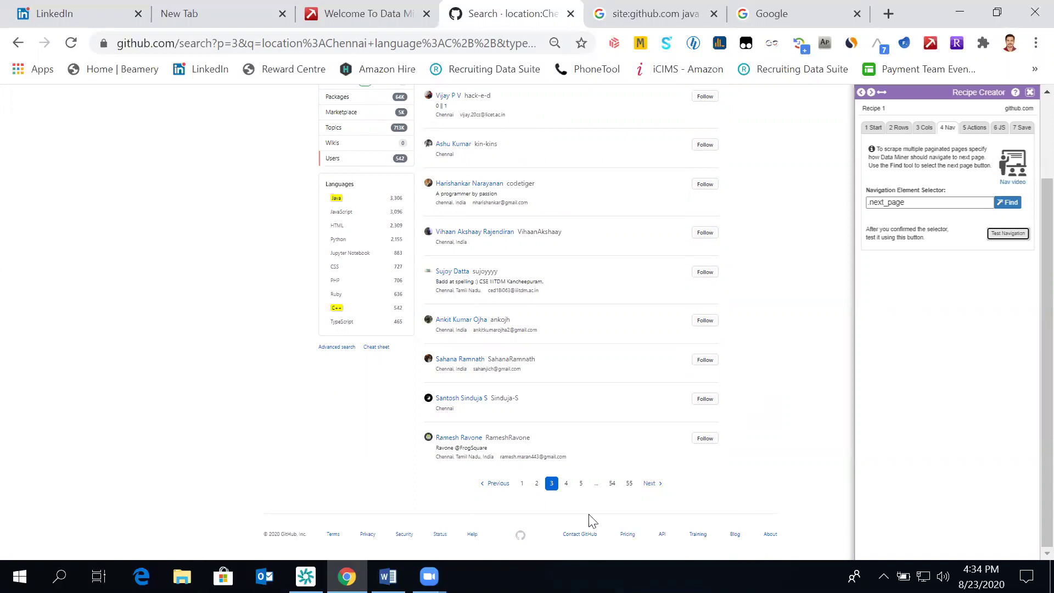
left_click(521, 491)
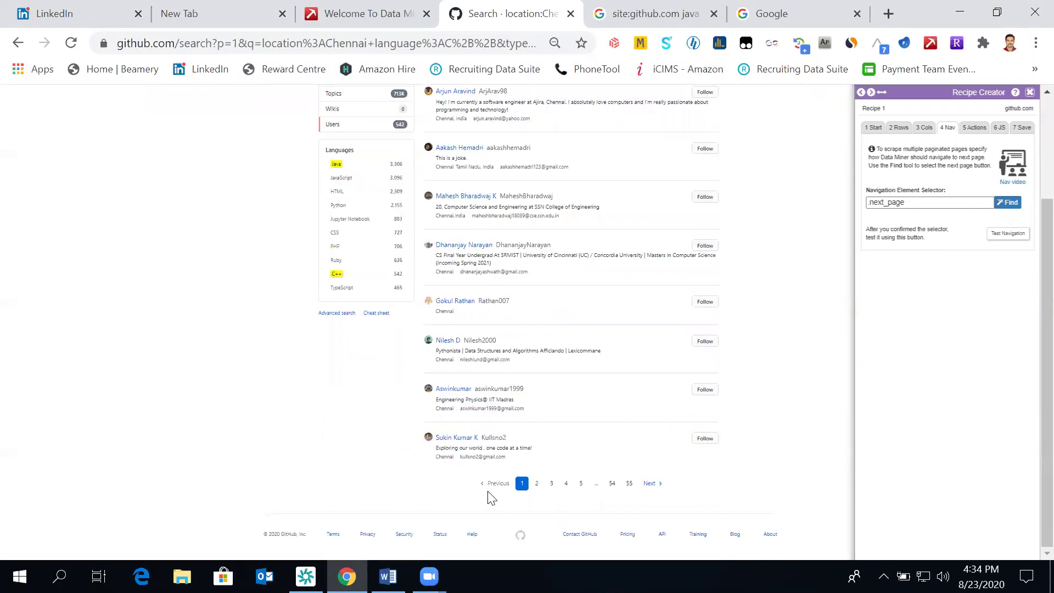
Step: Switch to LinkedIn, list people filtered to 1st-degree connections, and check the page navigation at the end of the results
left_click(91, 17)
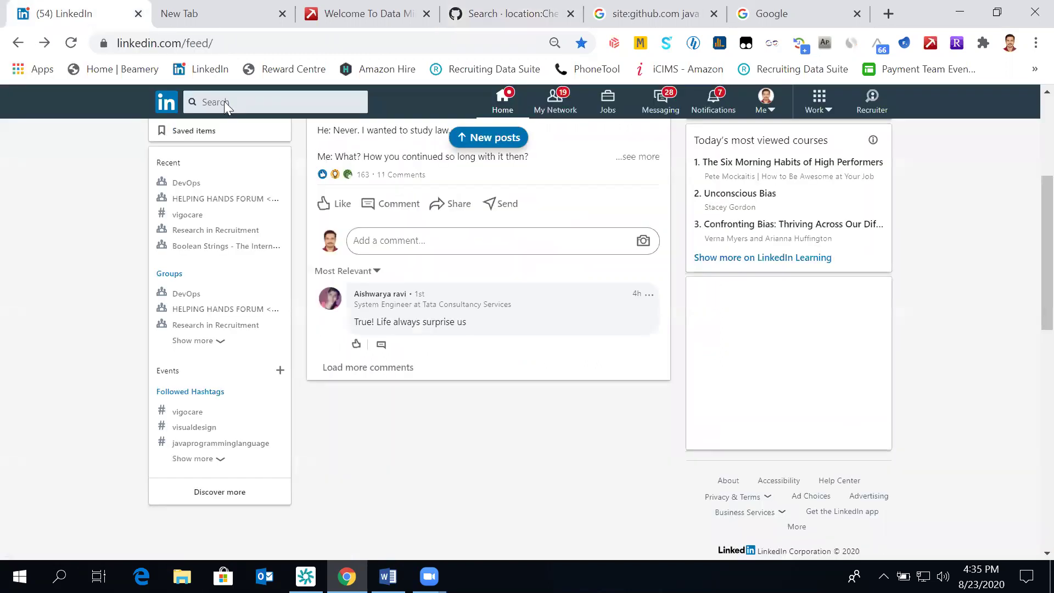
left_click(214, 101)
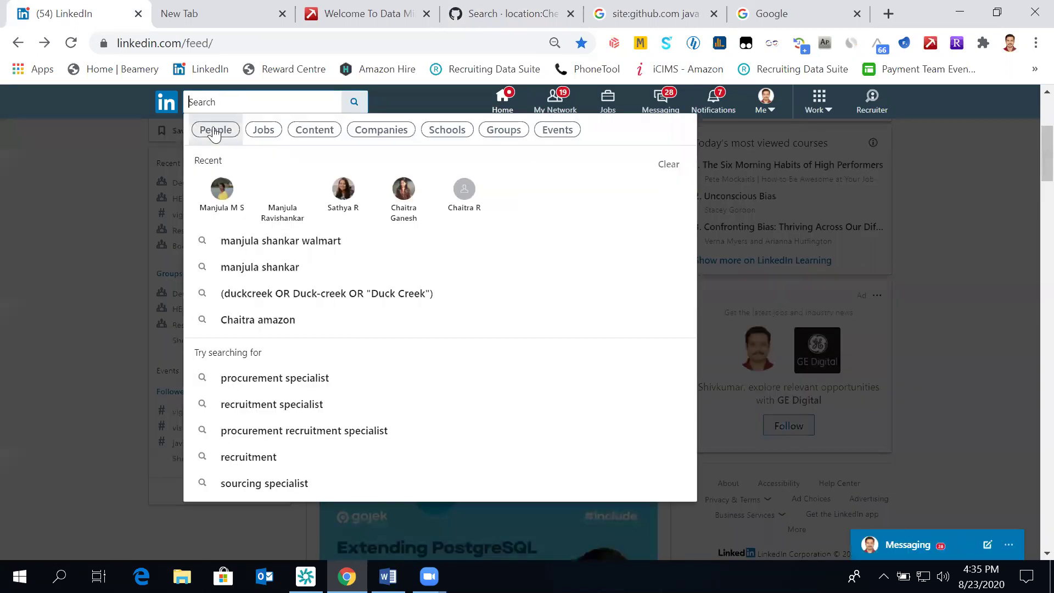
left_click(214, 130)
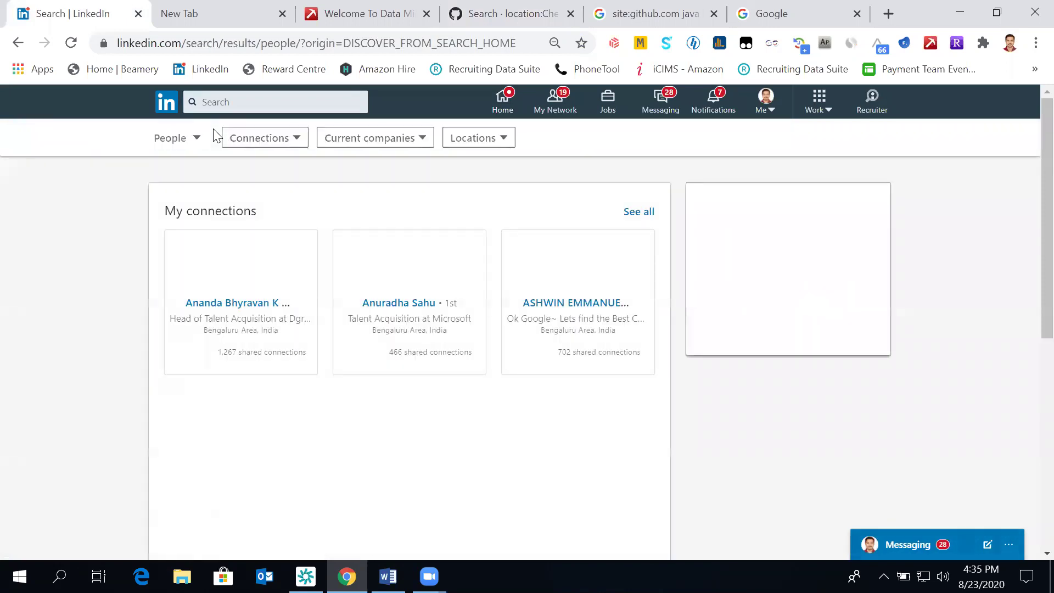
left_click(274, 144)
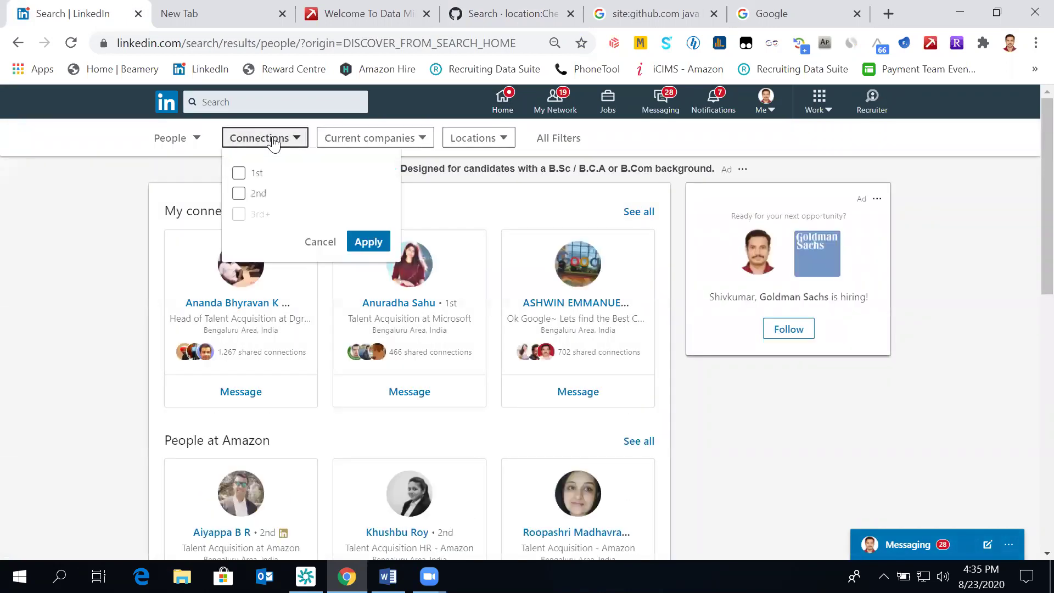
left_click(237, 174)
left_click(367, 243)
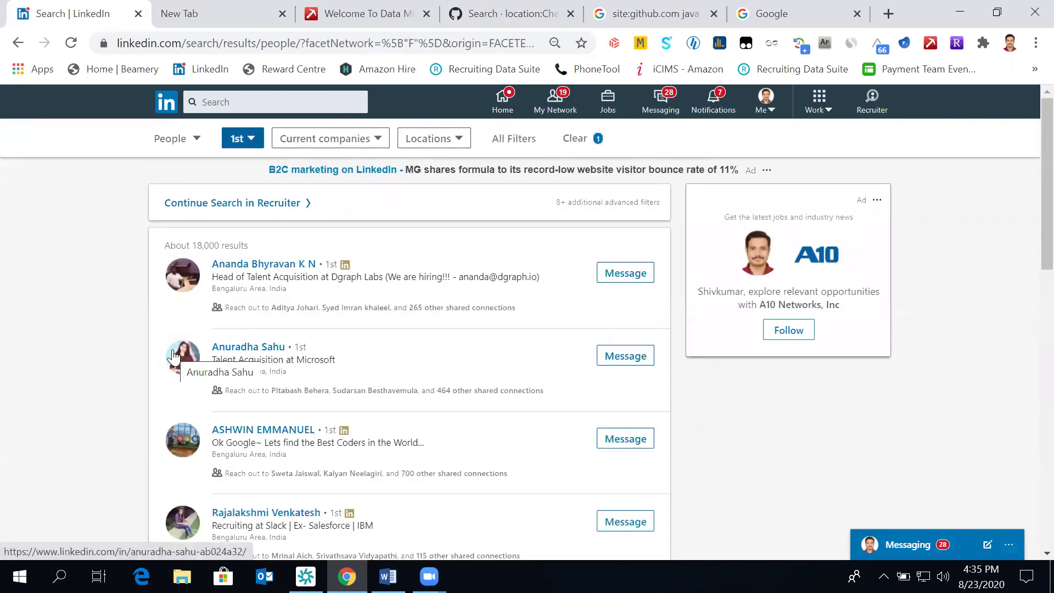
scroll(173, 356, "down", 10)
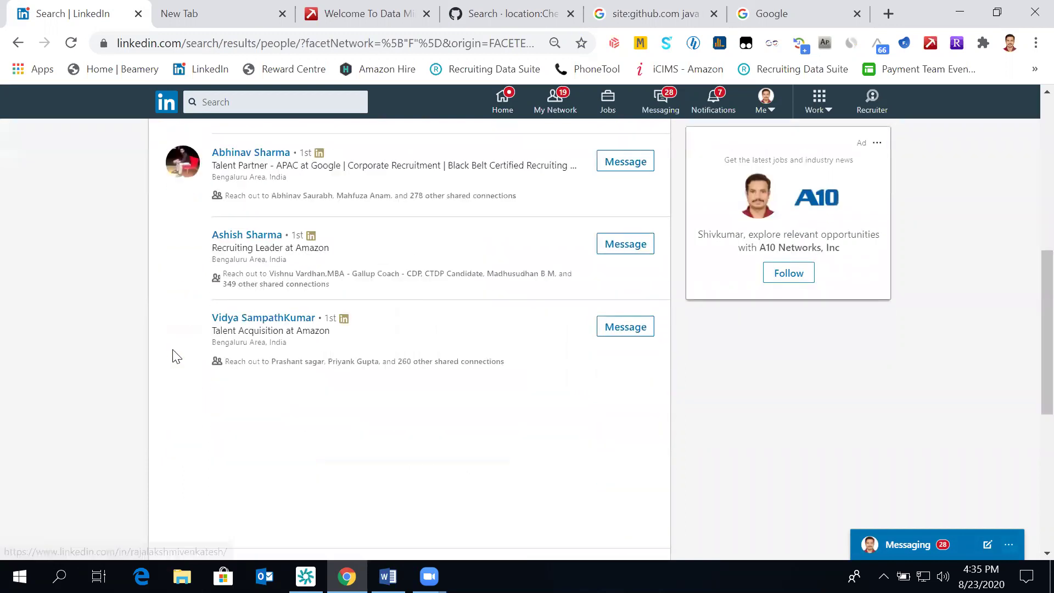
scroll(173, 356, "down", 3)
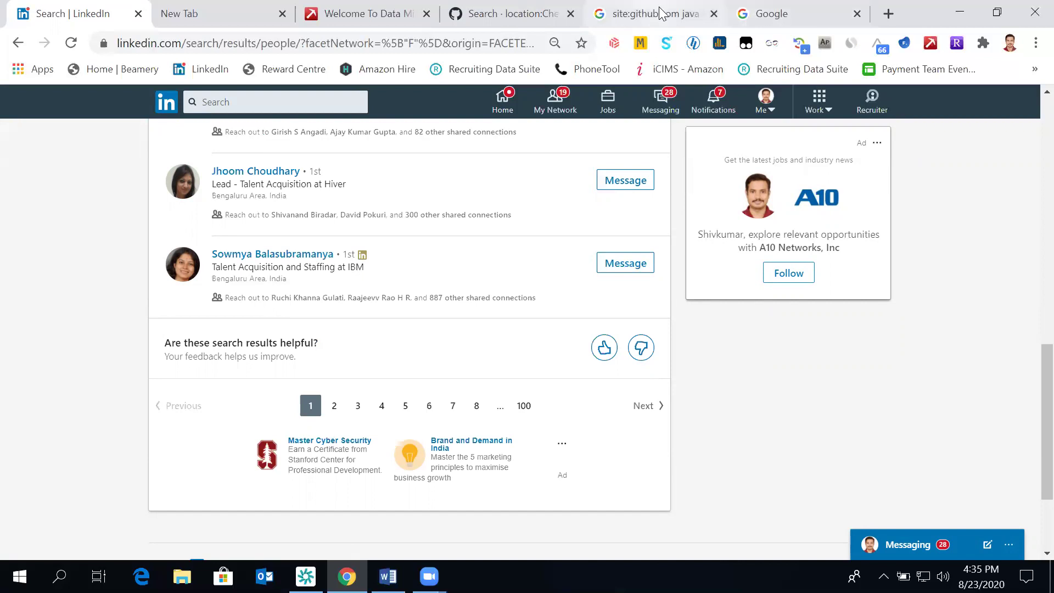
Step: Switch to the open Google results for the site:github.com java chennai search and examine how the list continues through to its end
left_click(807, 11)
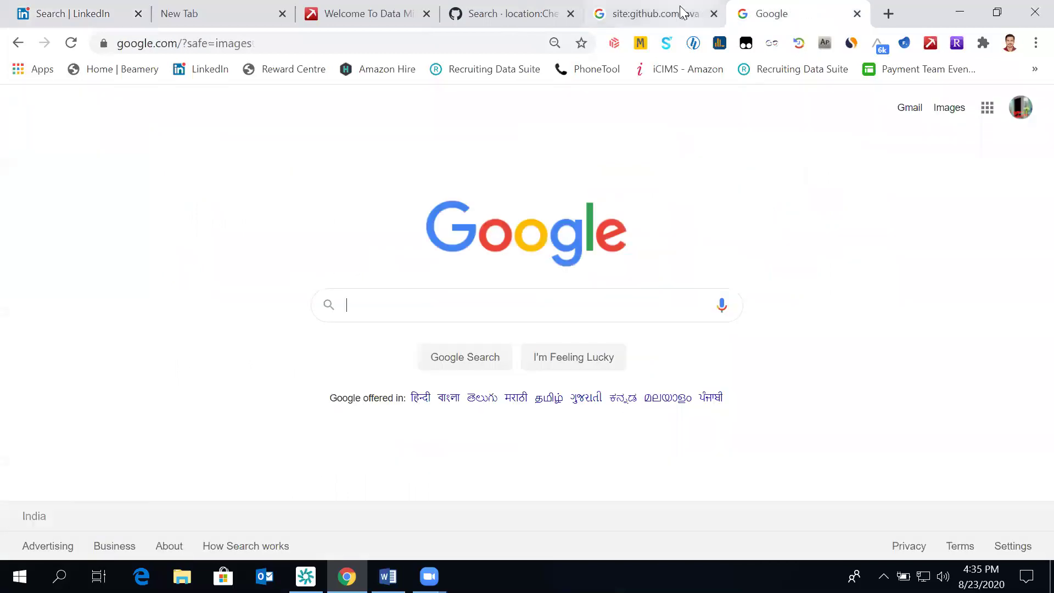
left_click(646, 13)
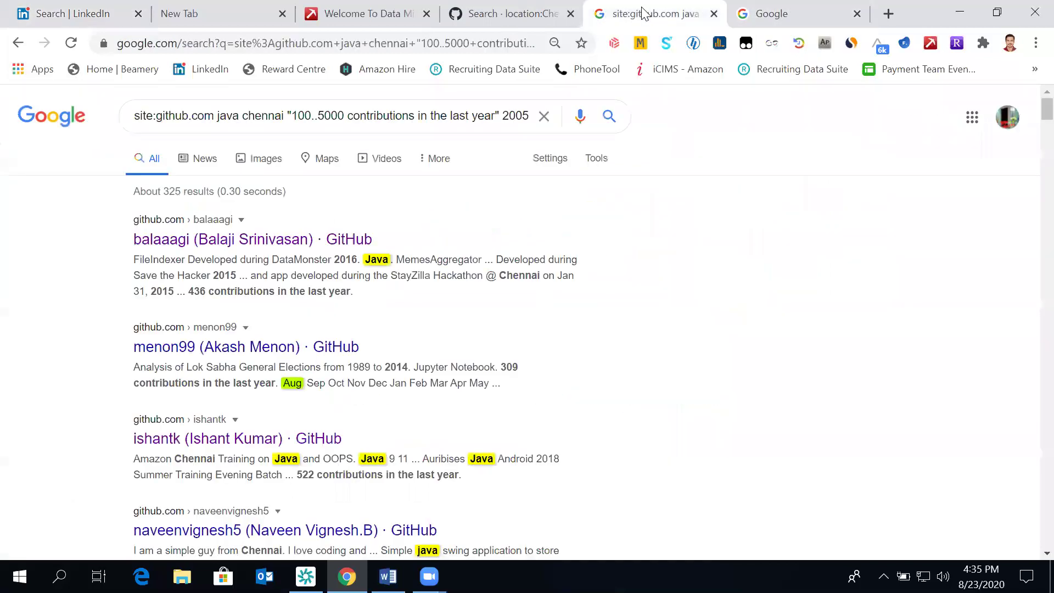
scroll(632, 397, "down", 20)
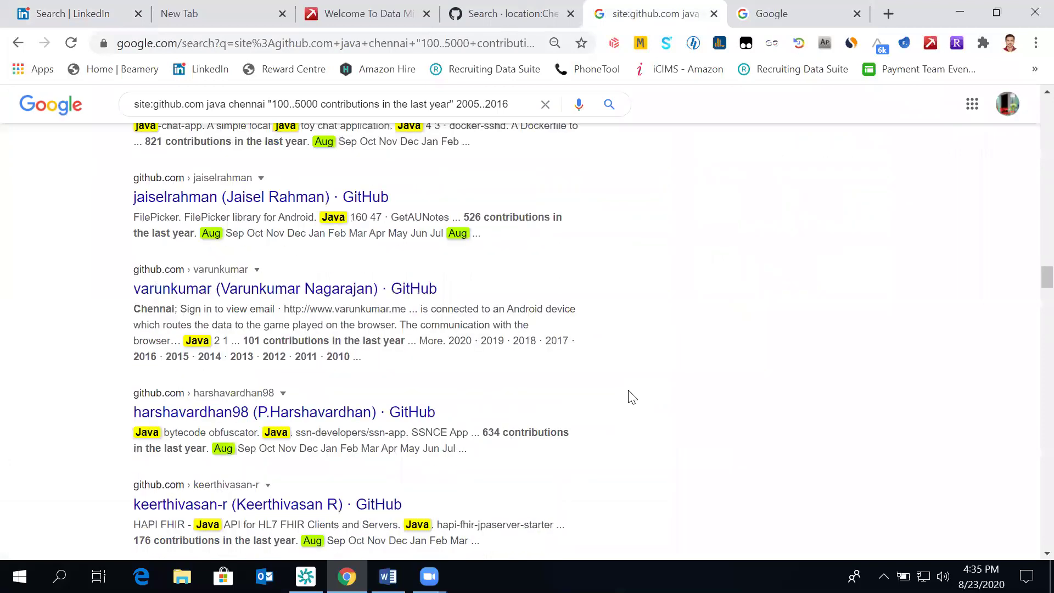
scroll(633, 397, "down", 20)
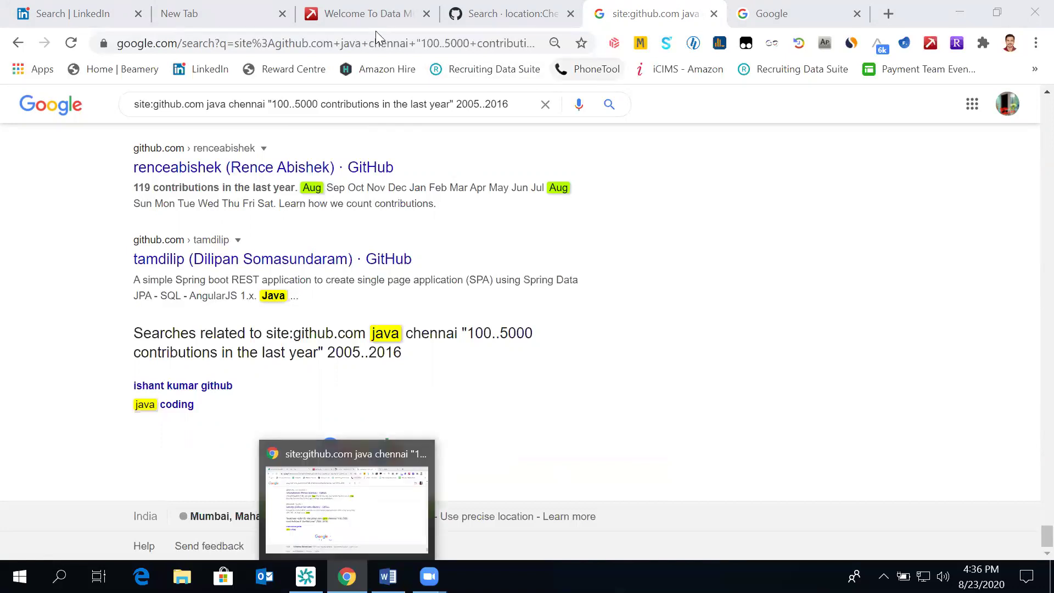
Step: Return to the GitHub user search, name the Data Miner recipe GitHub, and save it
left_click(510, 13)
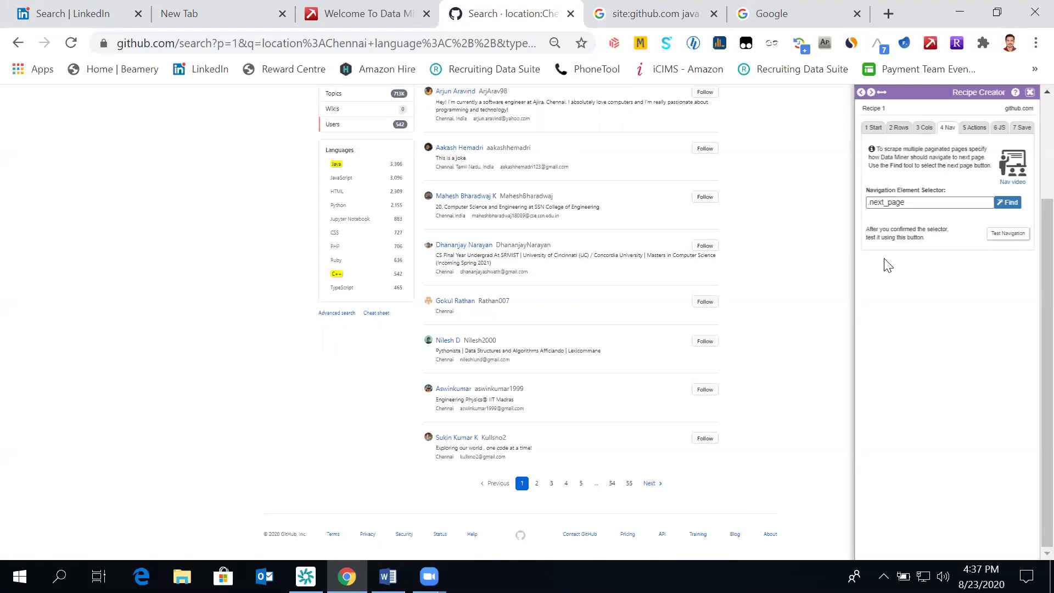
left_click(1022, 126)
left_click(932, 213)
key("ctrl+a")
type("GitHub")
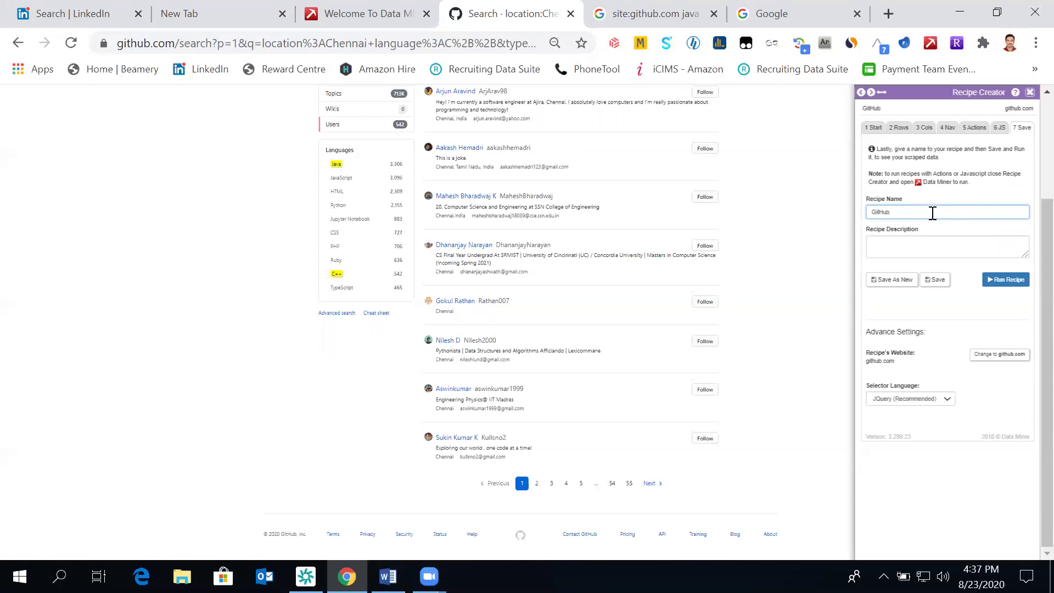
left_click(937, 281)
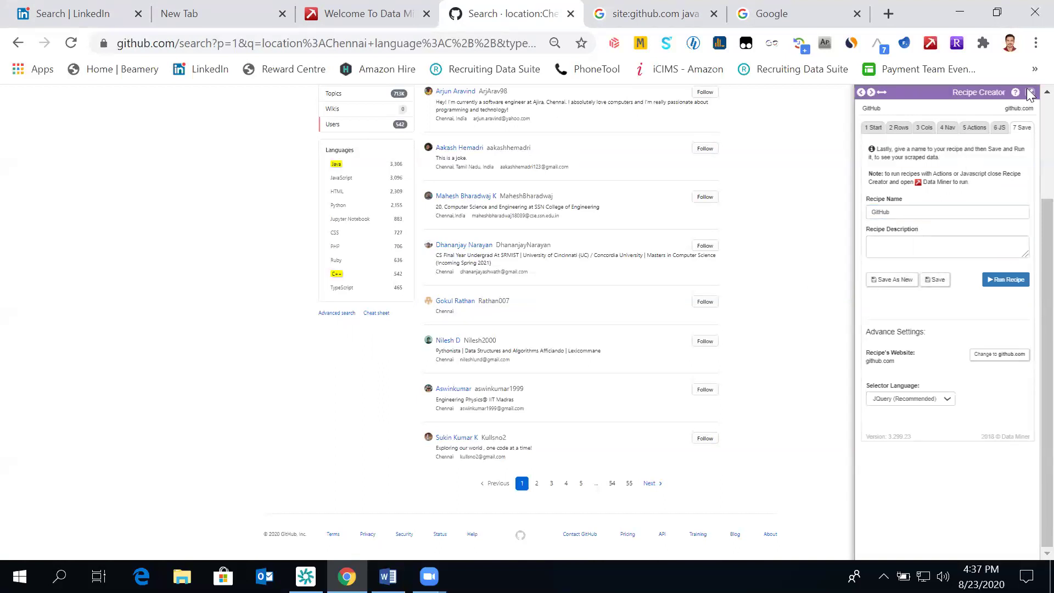
Step: Run the GitHub recipe, dismissing the upgrade offer, and review the extracted data from Candidate Name through Profile Info before minimizing the results window
left_click(1004, 280)
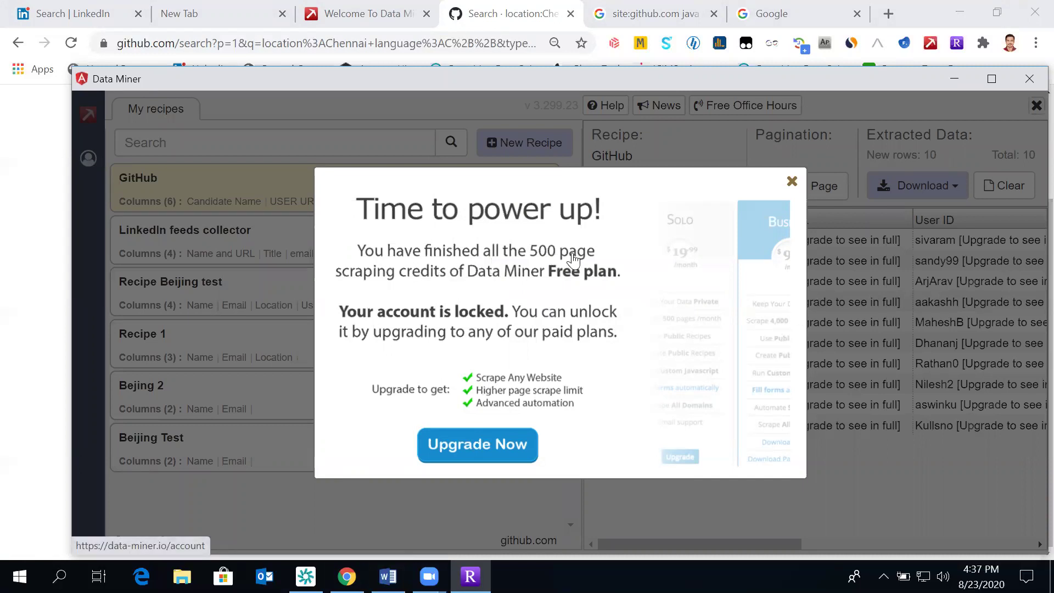
left_click(792, 182)
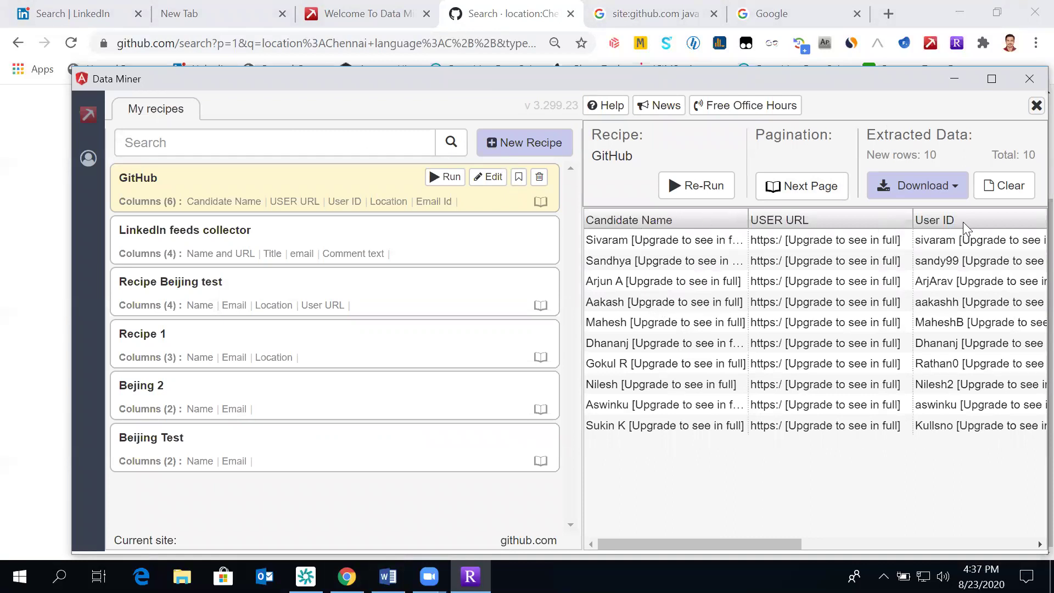
left_click_drag(658, 543, 861, 434)
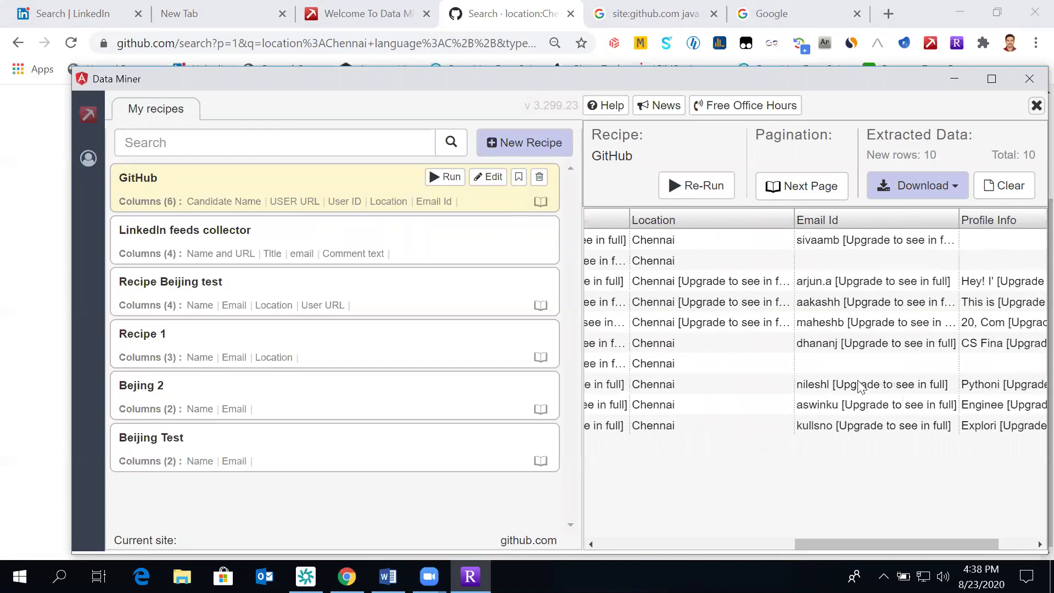
left_click_drag(873, 543, 942, 310)
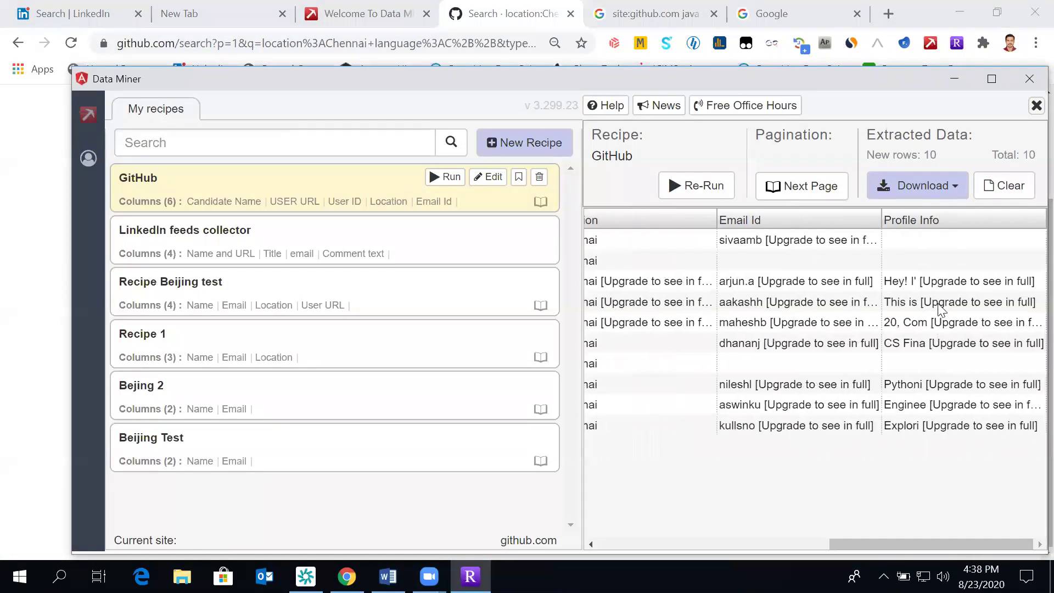
left_click_drag(927, 537, 884, 552)
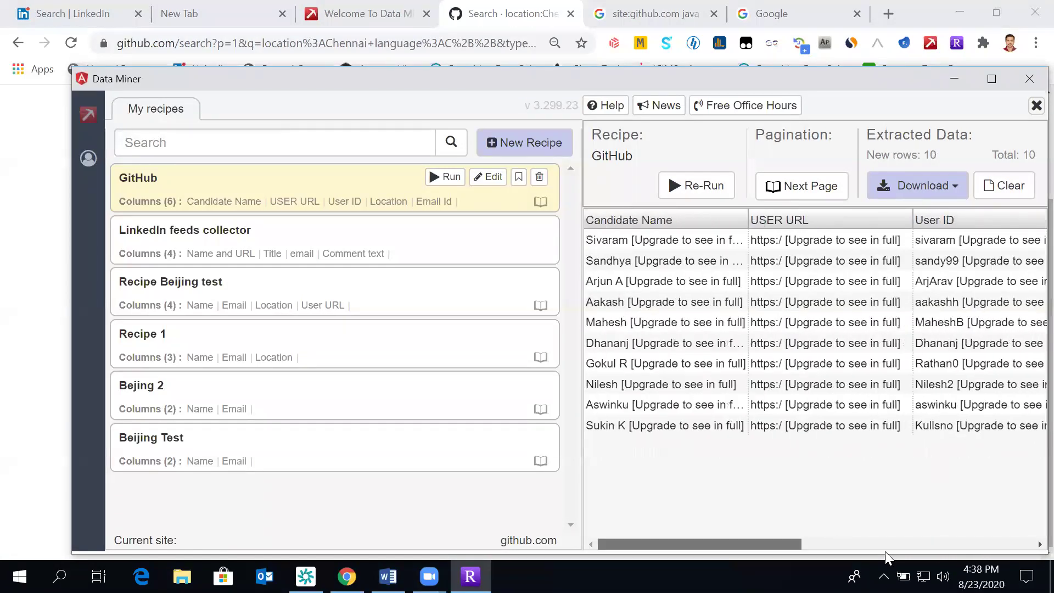
left_click(954, 79)
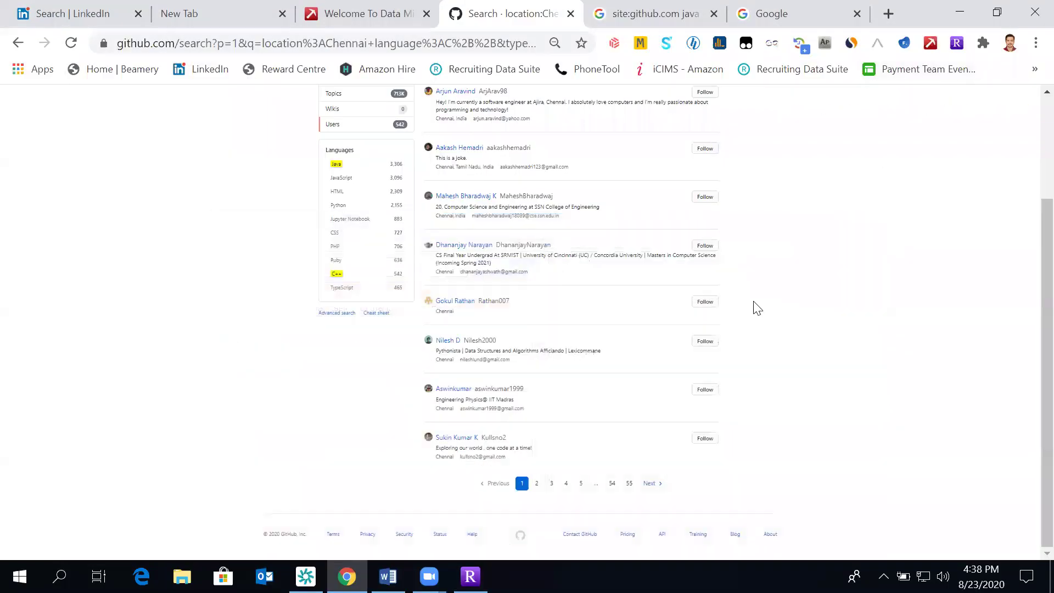